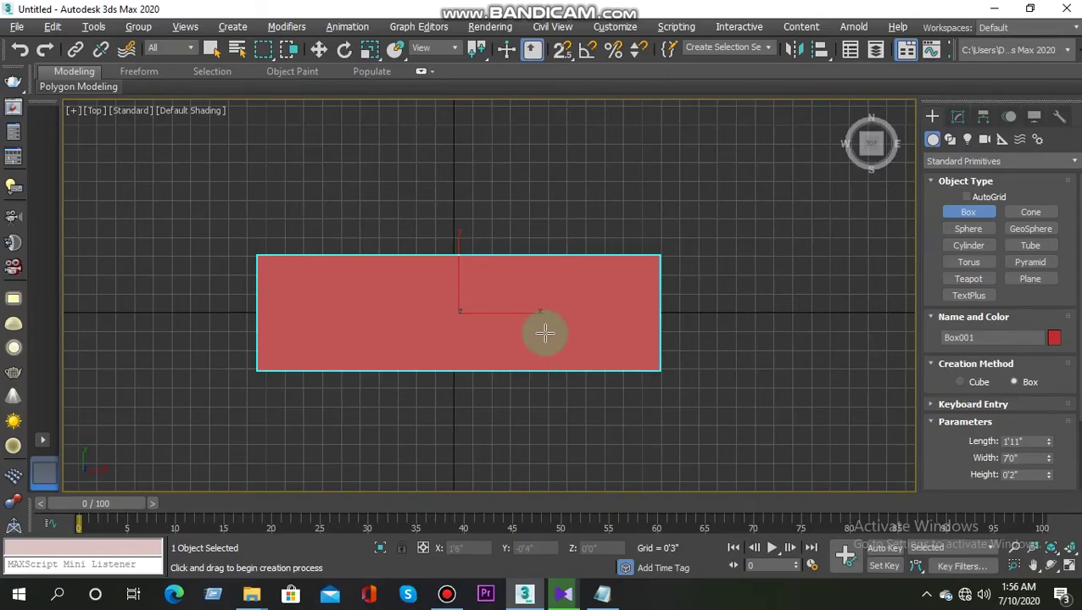
Step: Orbit around the red slab from tilted angles, then bring the Notepad notes forward
mouse_move(556, 342)
middle_mouse_down("alt")
mouse_move(543, 294)
mouse_move(558, 308)
middle_mouse_up("alt")
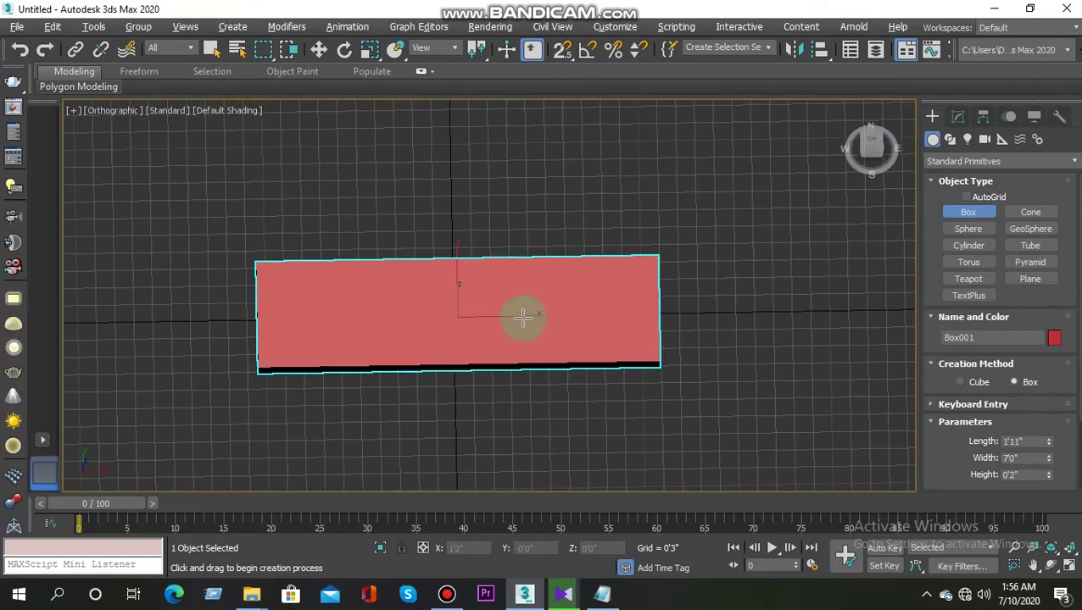
middle_click_drag(553, 329, 555, 340, "alt")
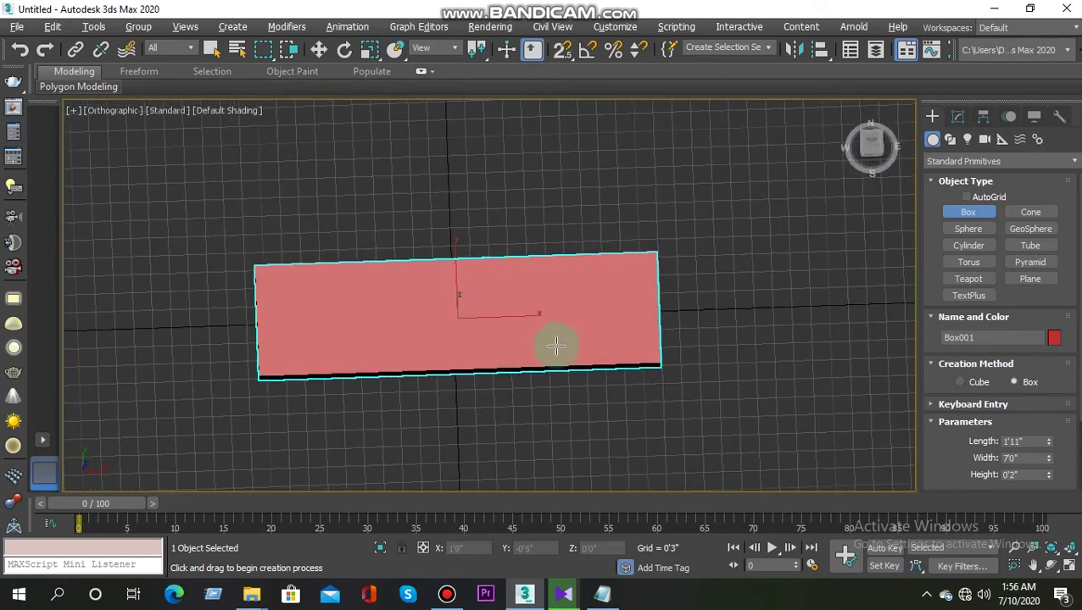
left_click(603, 594)
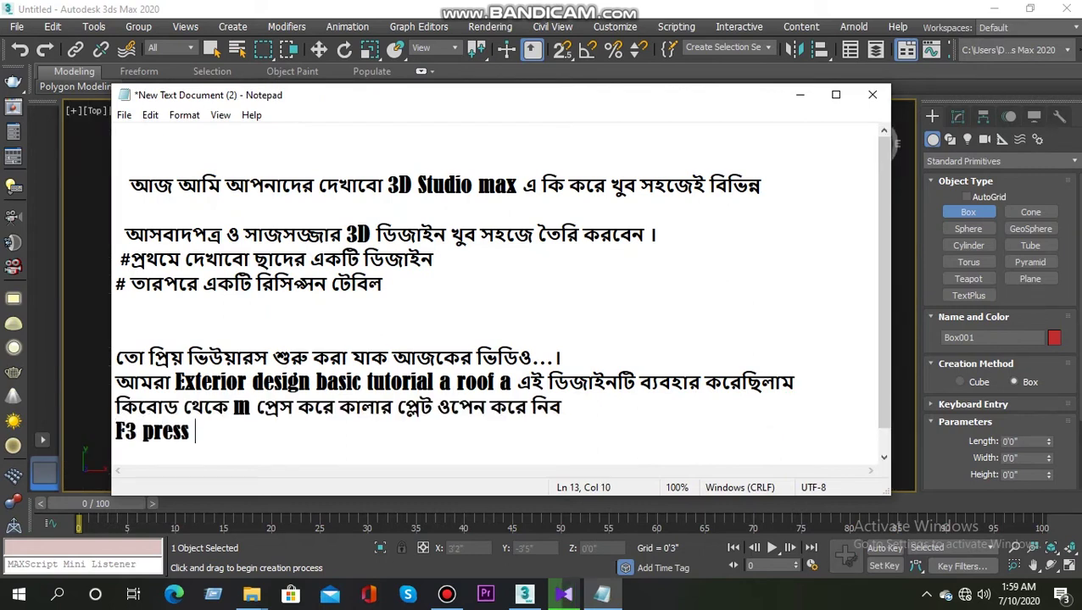
Step: Finish the last Notepad line as 'F3 press for water view..' and minimize Notepad
type("water view..")
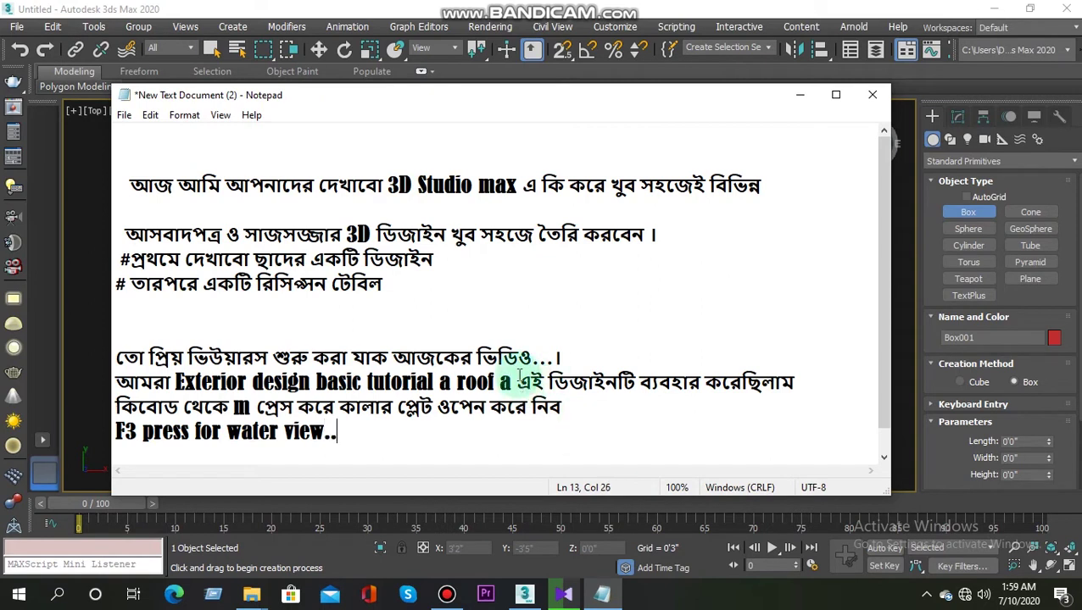
left_click(799, 94)
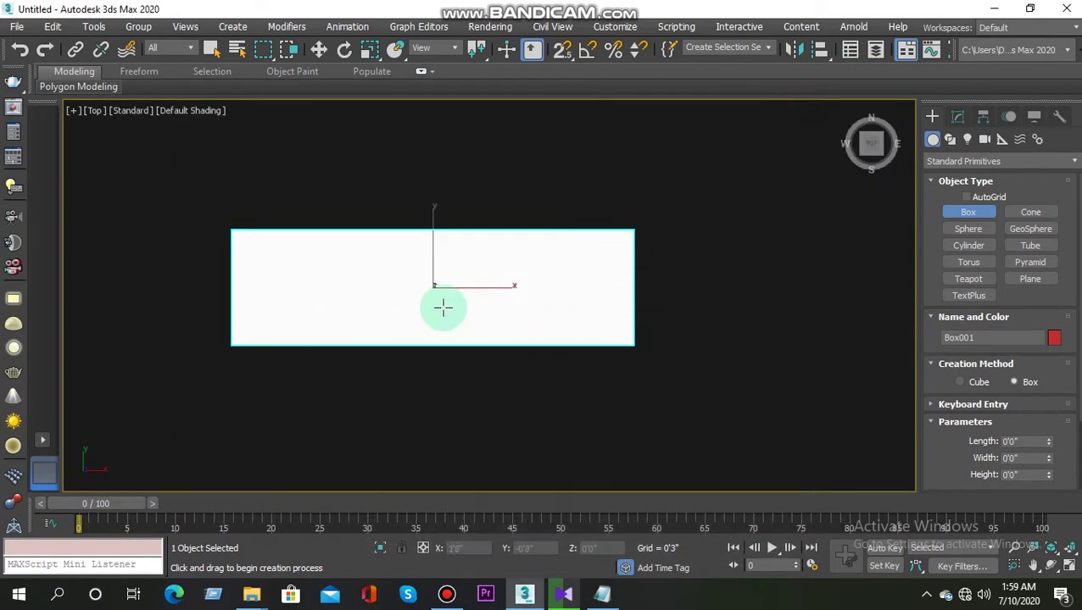
Step: In wireframe, draw a 1'2" × 0'4" box, 0'5" tall, on the slab and view it from the front
key("F3")
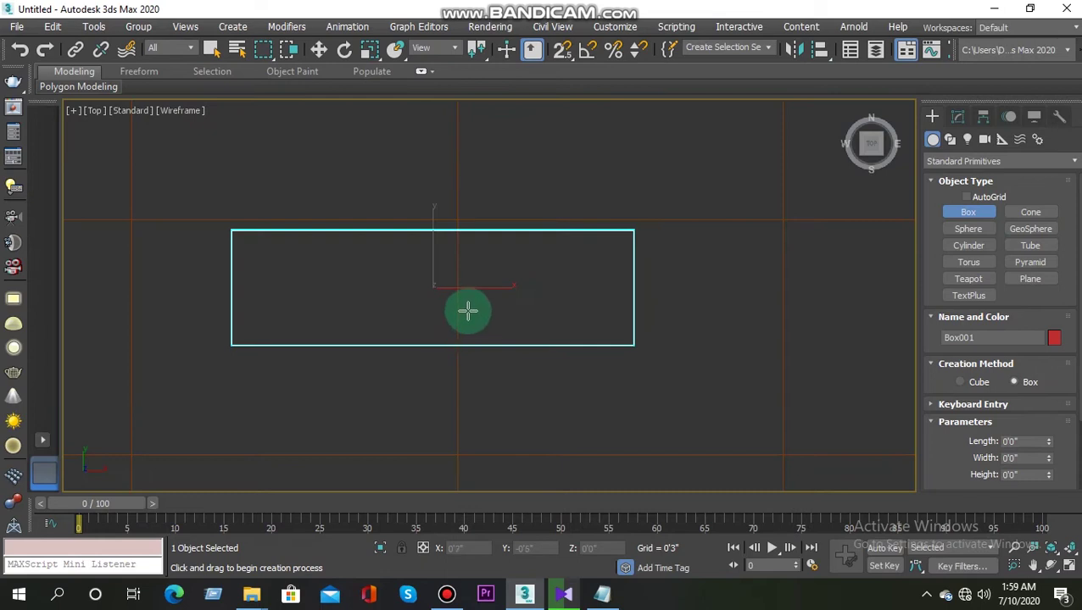
scroll(505, 296, "down", 2)
scroll(505, 296, "up", 2)
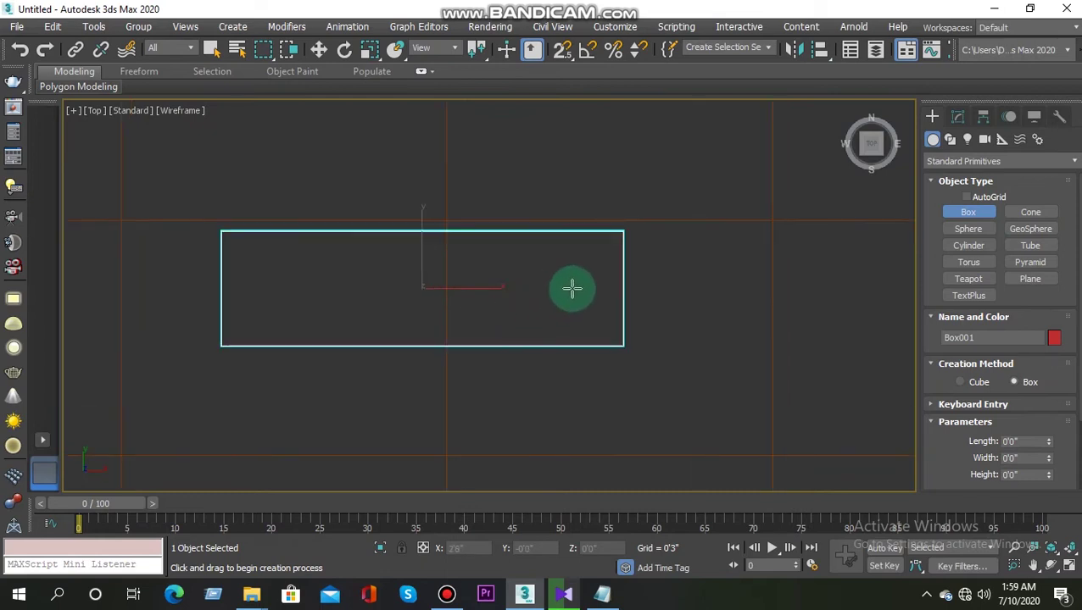
left_click_drag(563, 260, 591, 328)
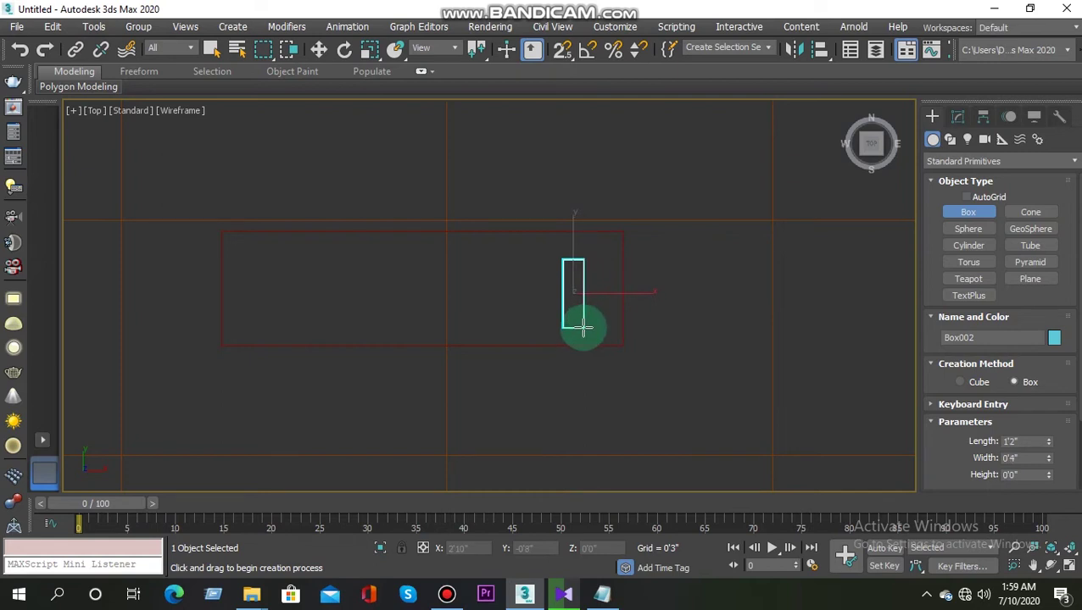
middle_click_drag(616, 344, 604, 210, "alt")
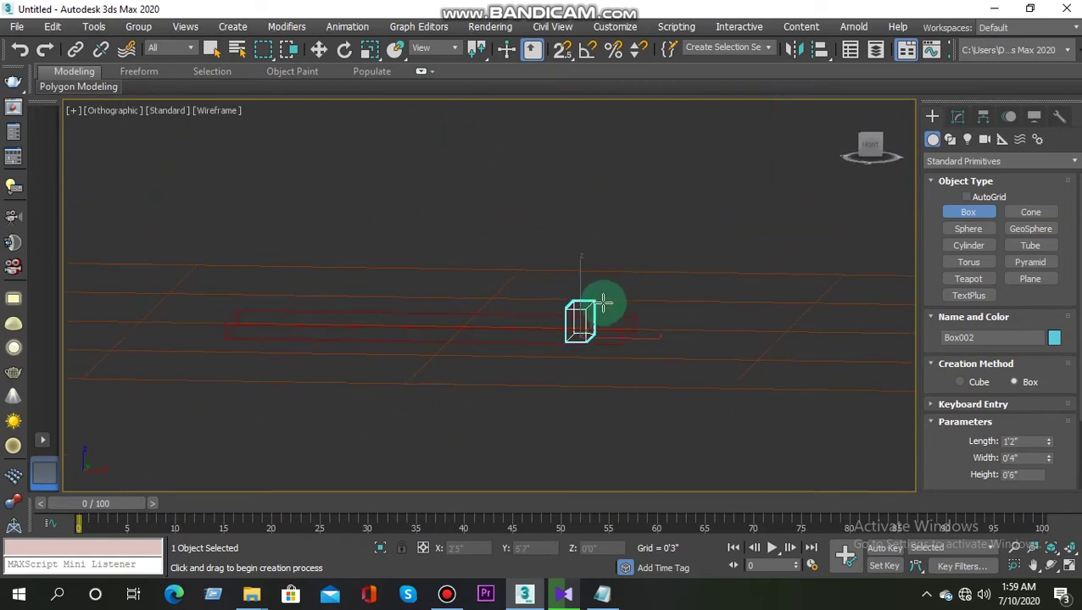
middle_click_drag(623, 313, 625, 315, "alt")
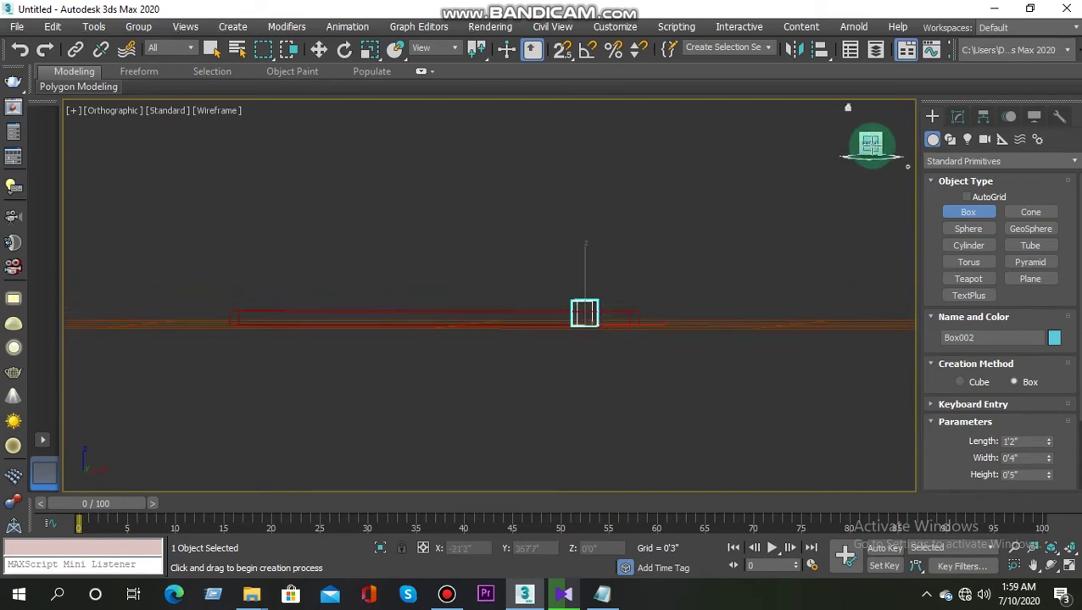
middle_click_drag(796, 224, 718, 296, "alt")
key("f")
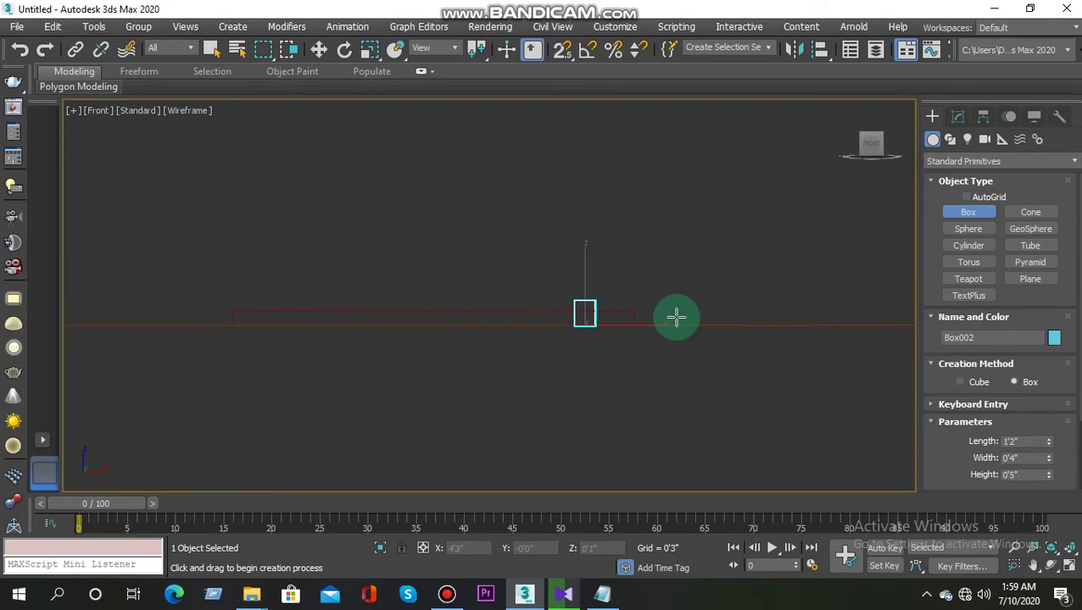
right_click(674, 324)
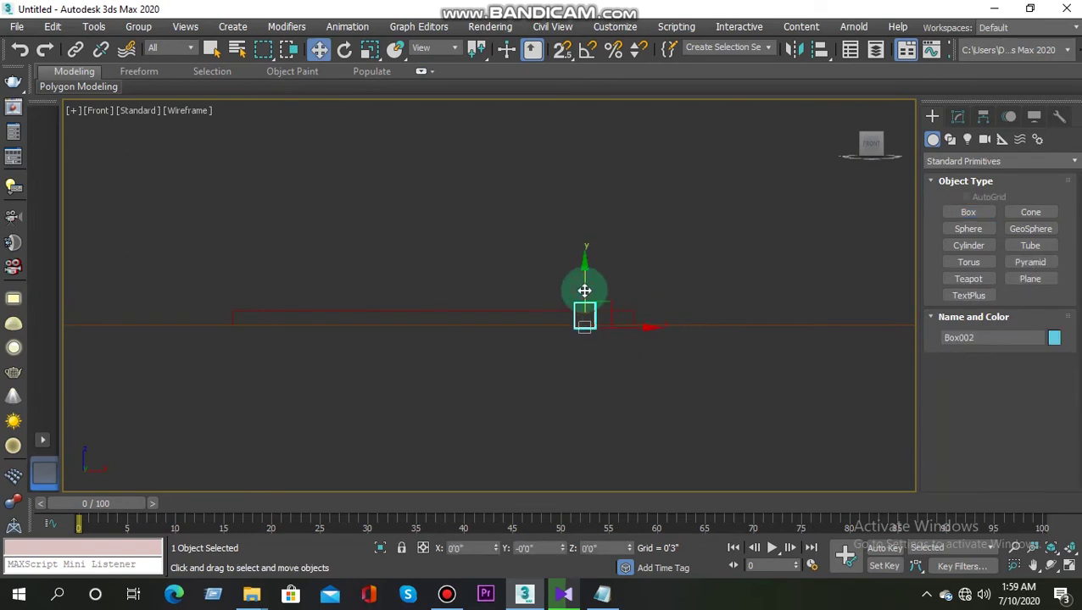
Step: Switch to a top-down view and open the post's parameters to set its length to 1'3"
mouse_move(609, 313)
middle_mouse_down("alt")
mouse_move(596, 353)
mouse_move(609, 383)
mouse_move(781, 263)
middle_mouse_up("alt")
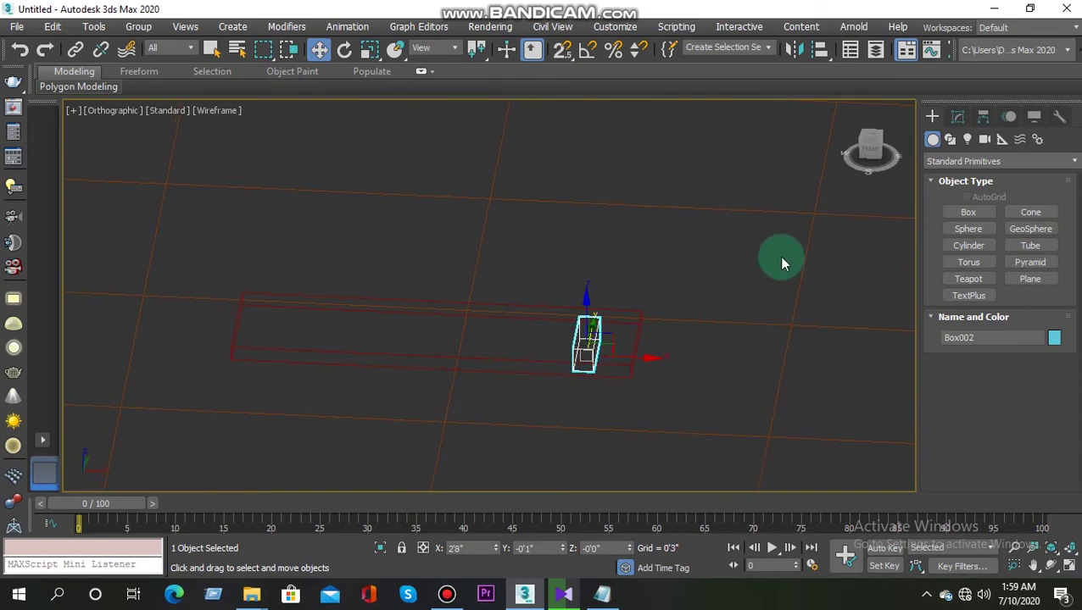
left_click(869, 140)
left_click(568, 256)
scroll(569, 256, "up", 3)
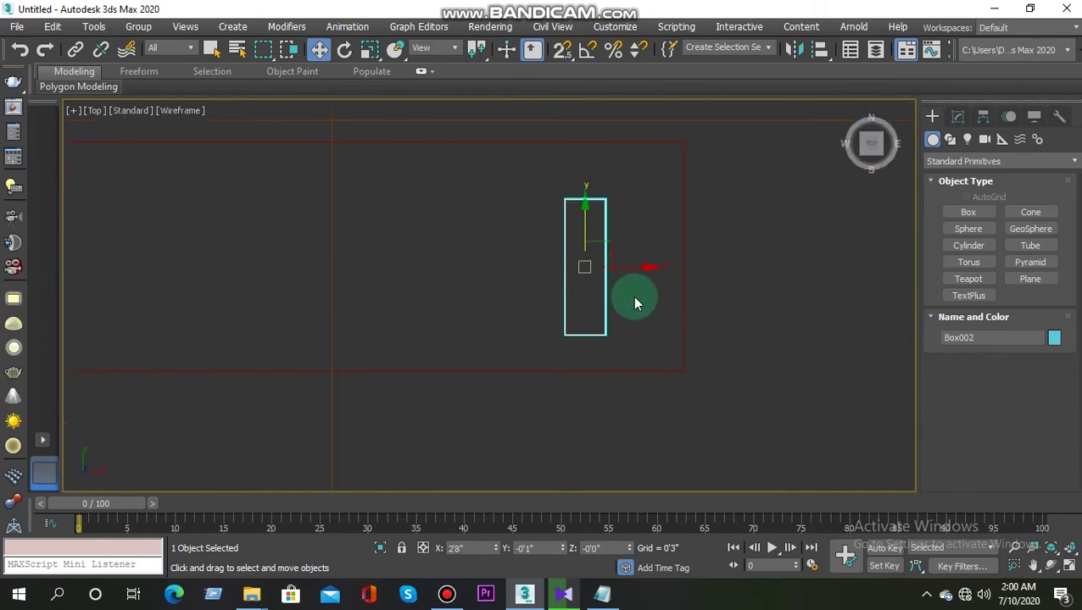
left_click(956, 116)
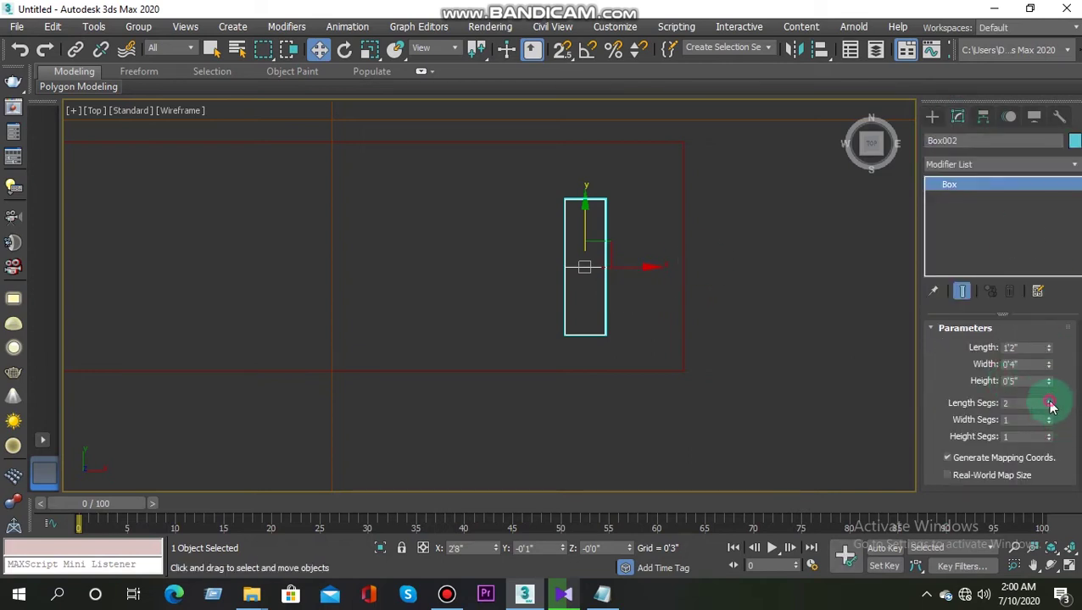
left_click(687, 303)
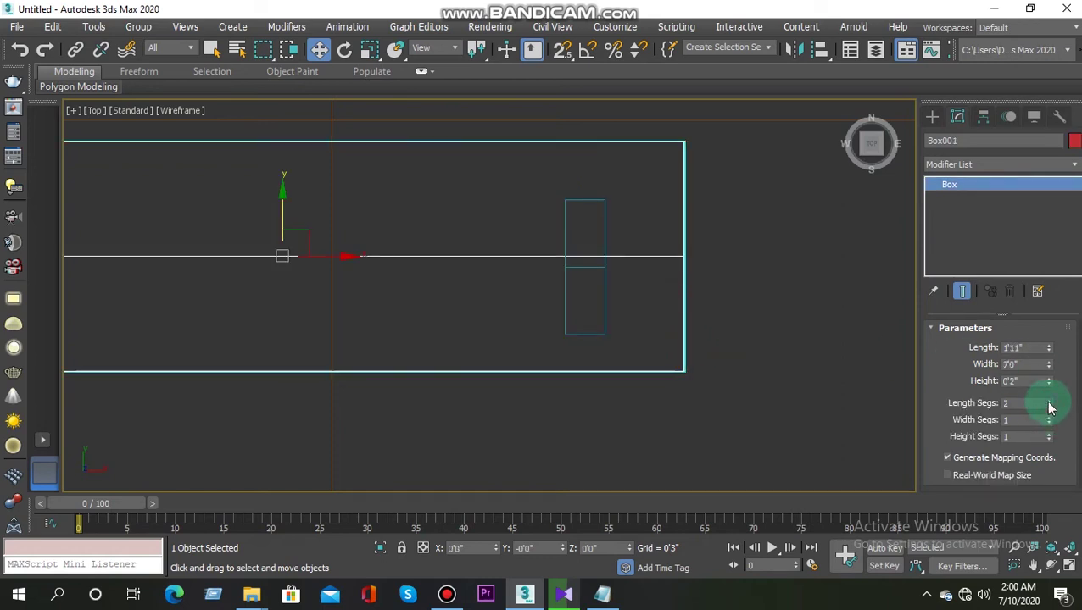
Step: Snap the post onto the slab's centre line, turn snaps off, and drag a copy left
left_click(565, 53)
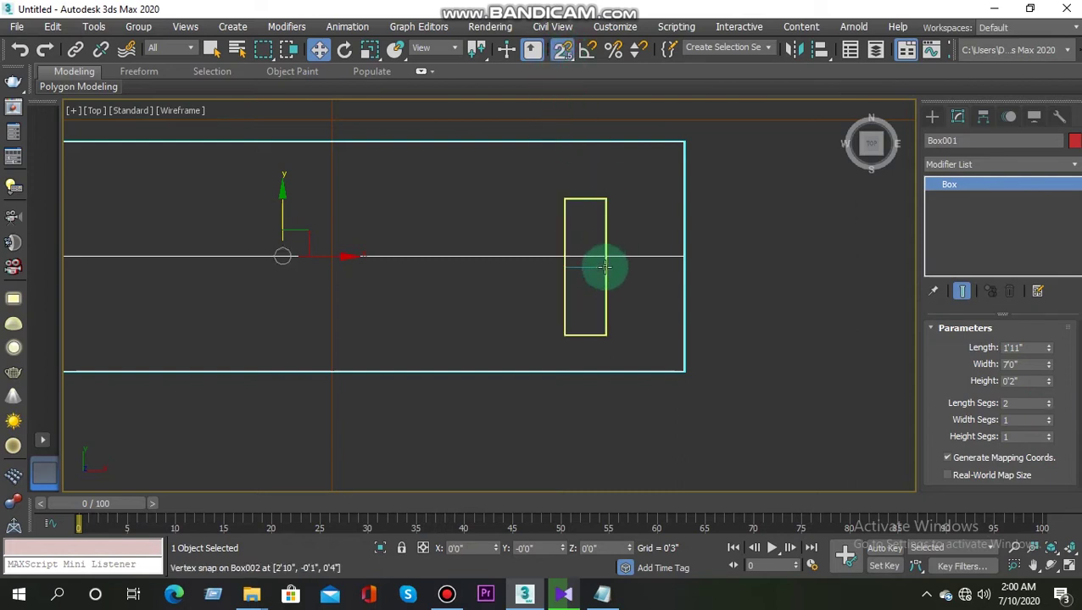
left_click_drag(604, 270, 685, 257)
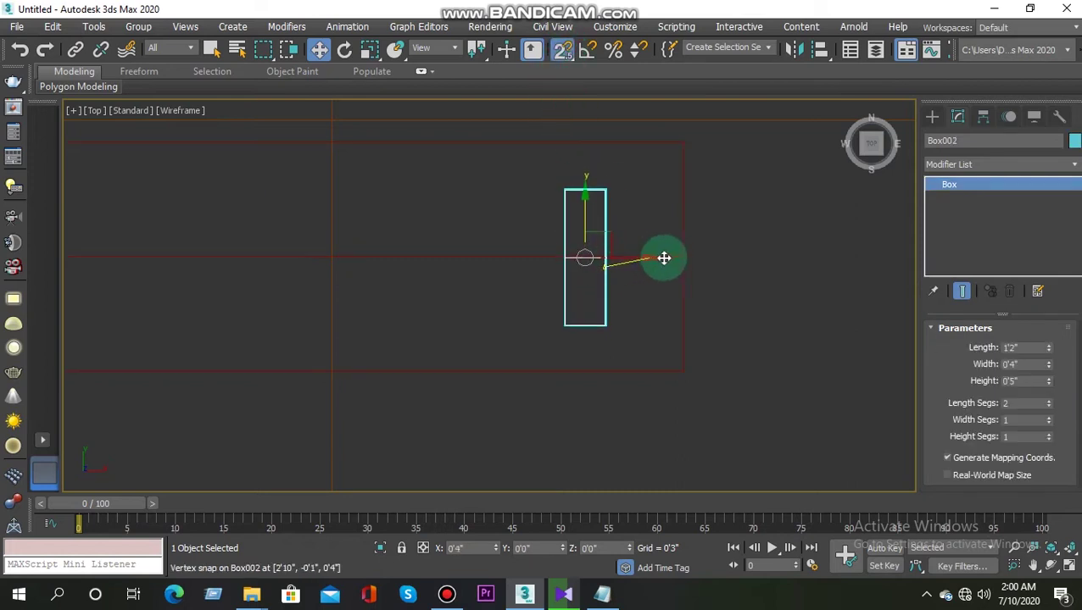
mouse_move(685, 257)
left_mouse_down()
mouse_move(637, 289)
mouse_move(639, 298)
left_mouse_up()
scroll(638, 285, "down", 2)
key("s")
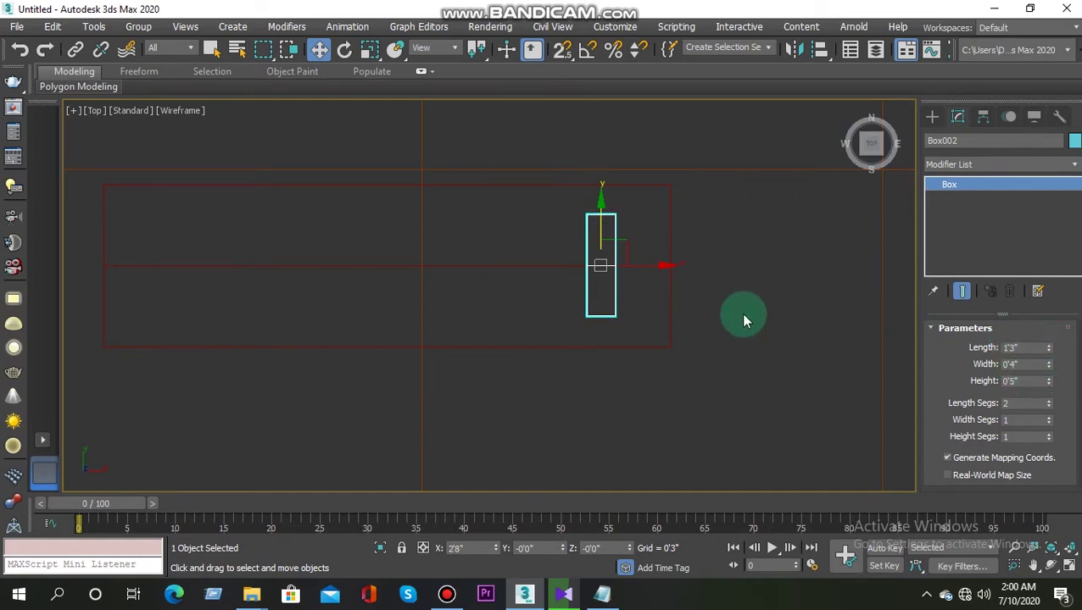
left_click(621, 267)
left_click_drag(621, 267, 573, 267, "shift")
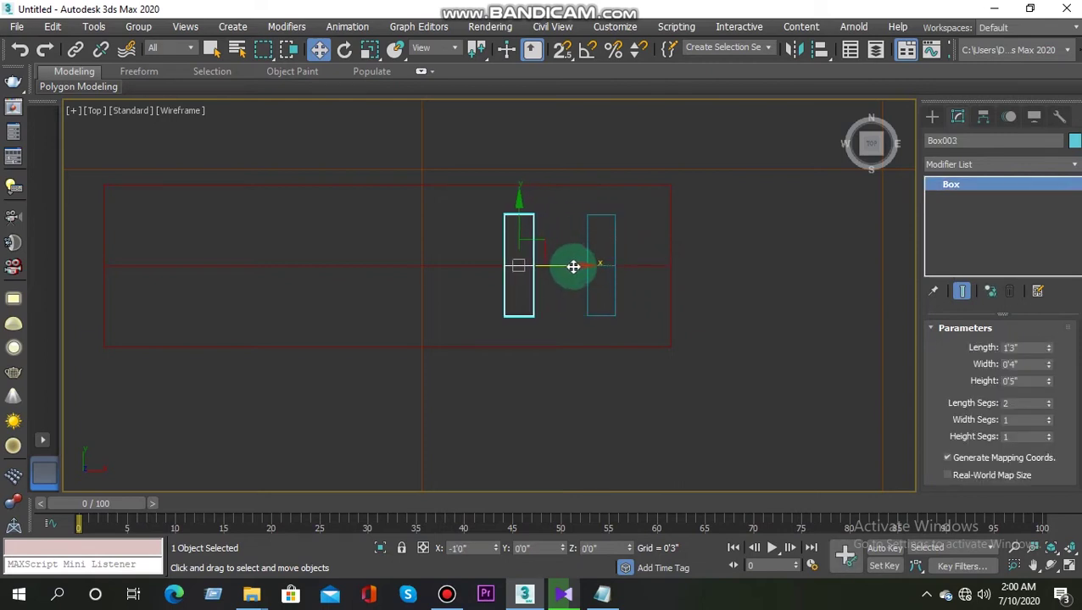
Step: Clone the post with 2 copies so three posts sit in a row
left_click_drag(573, 267, 572, 267, "shift")
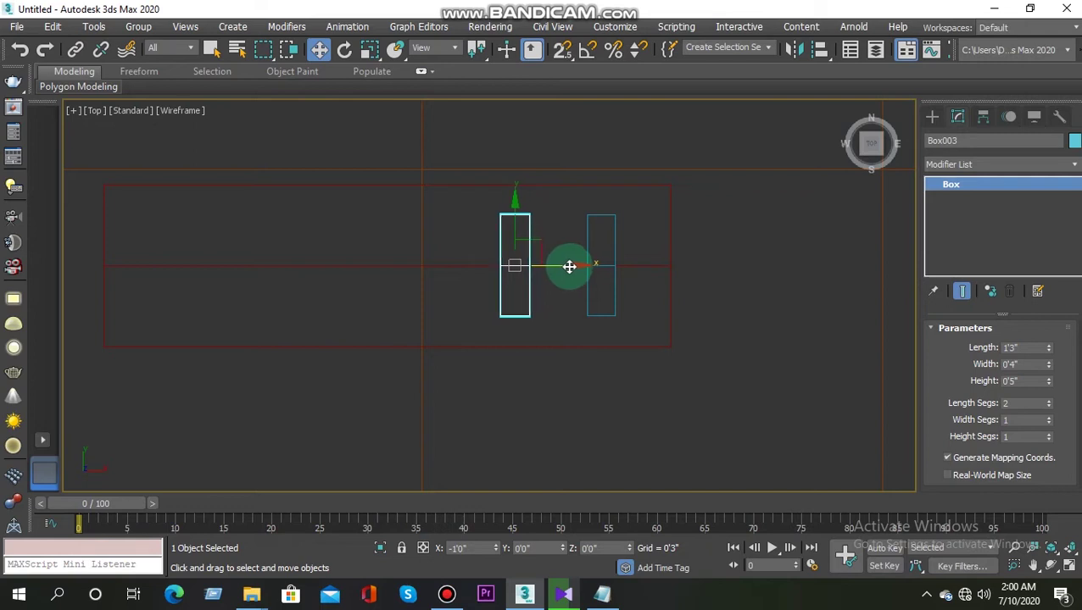
left_click_drag(569, 267, 570, 267, "shift")
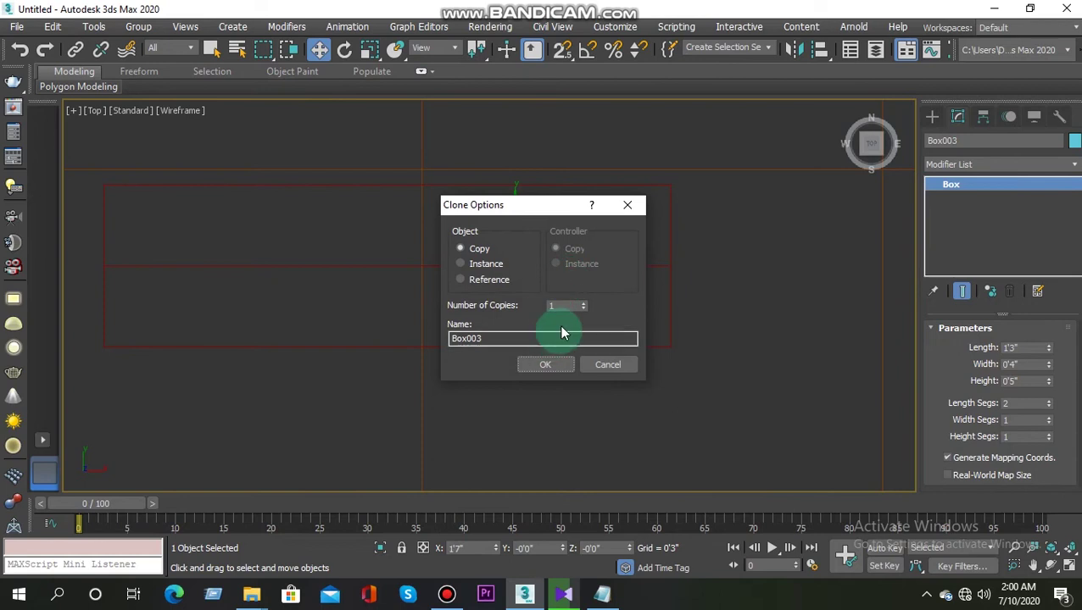
left_click(582, 304)
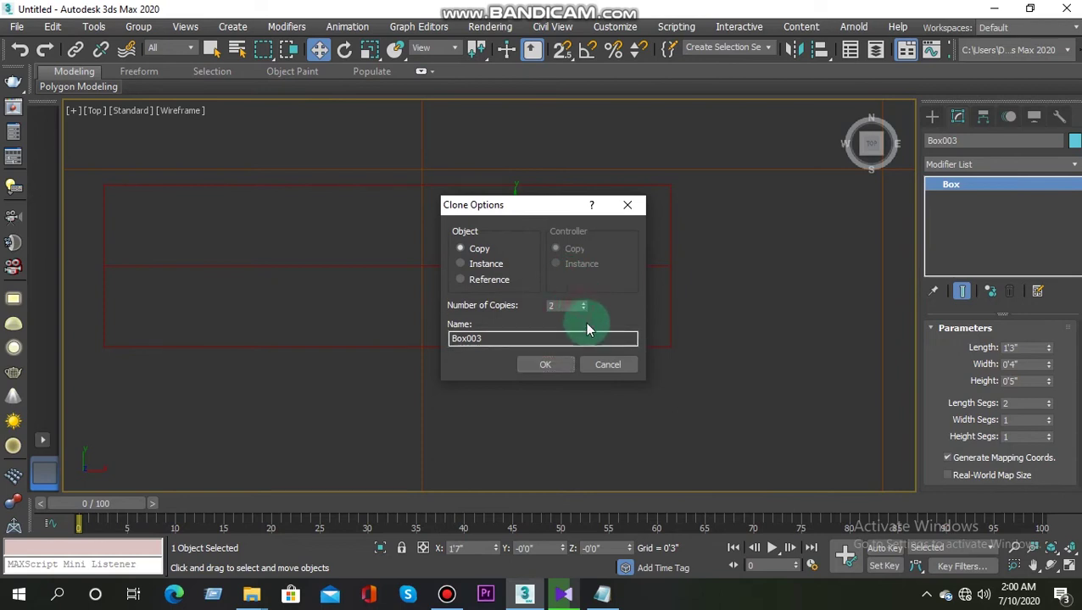
left_click(558, 371)
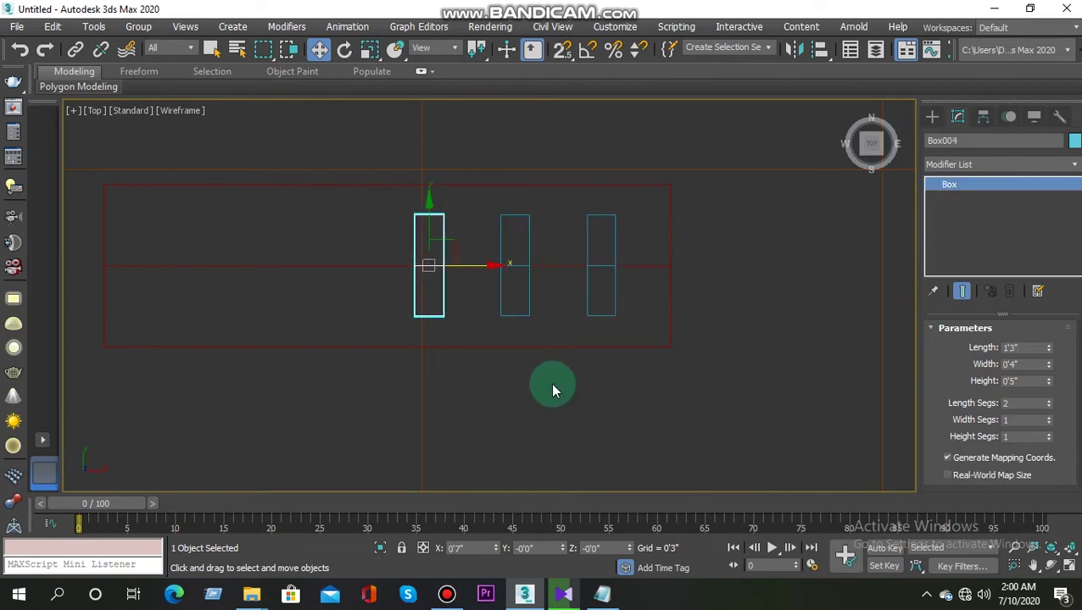
Step: Select the left, middle and right posts in turn to compare their positions
left_click(526, 310)
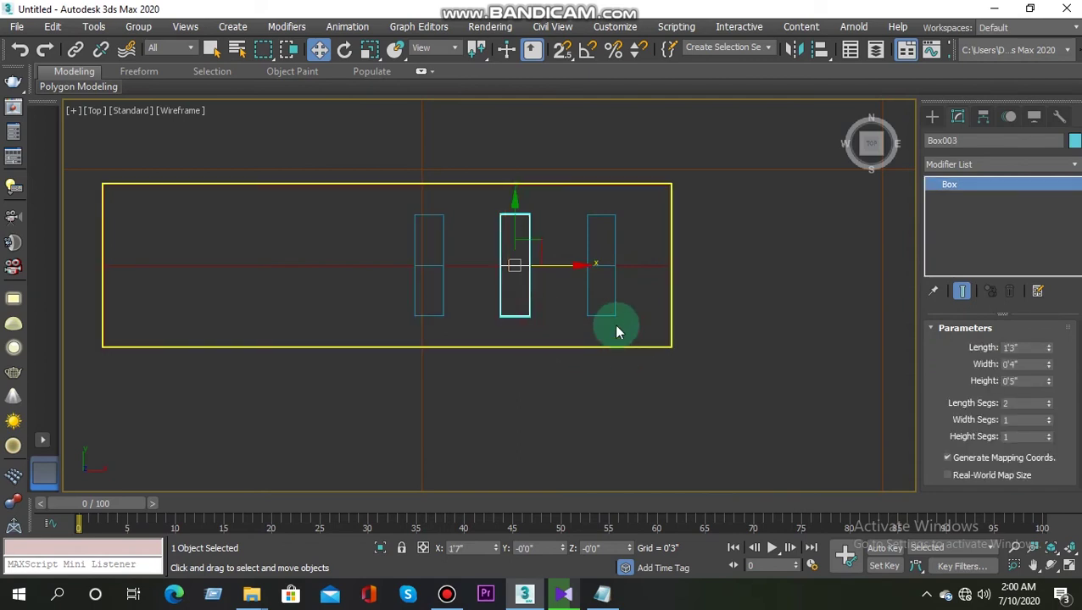
left_click(588, 315)
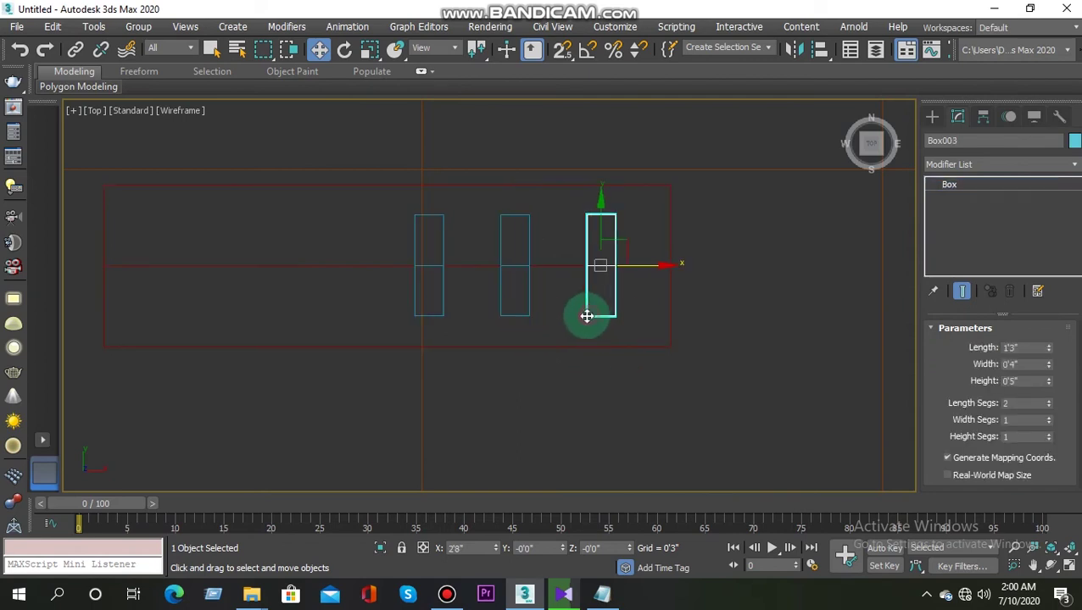
left_click(529, 315)
left_click(440, 308)
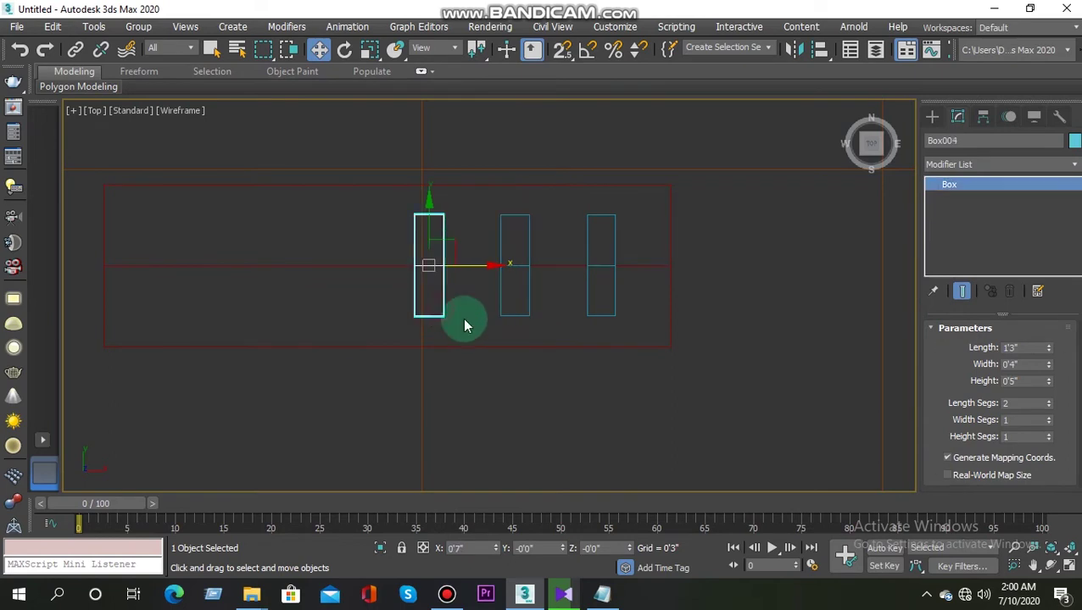
left_click(513, 317)
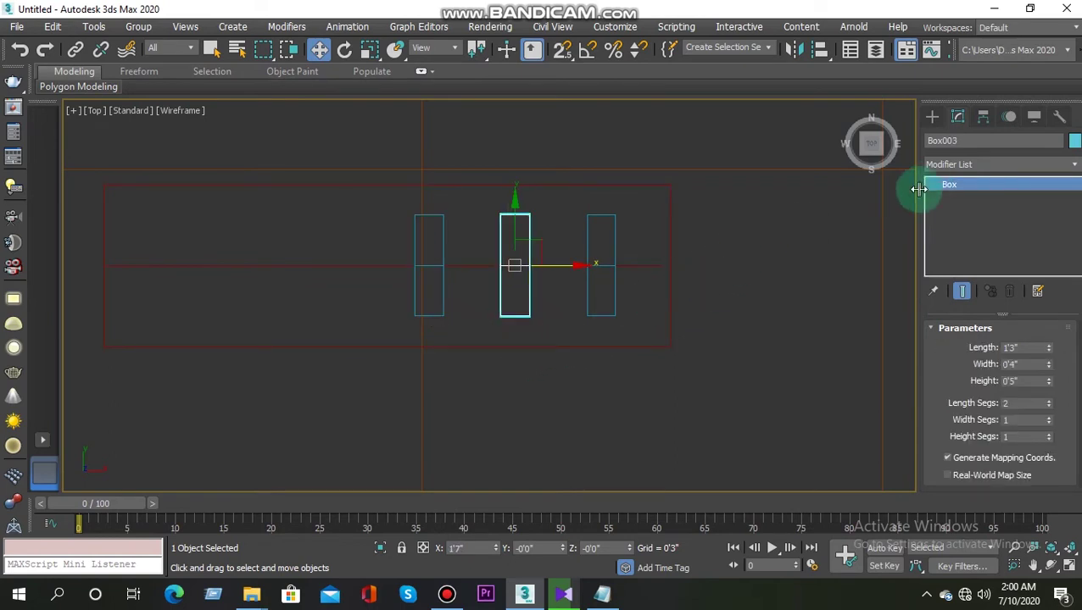
left_click(931, 116)
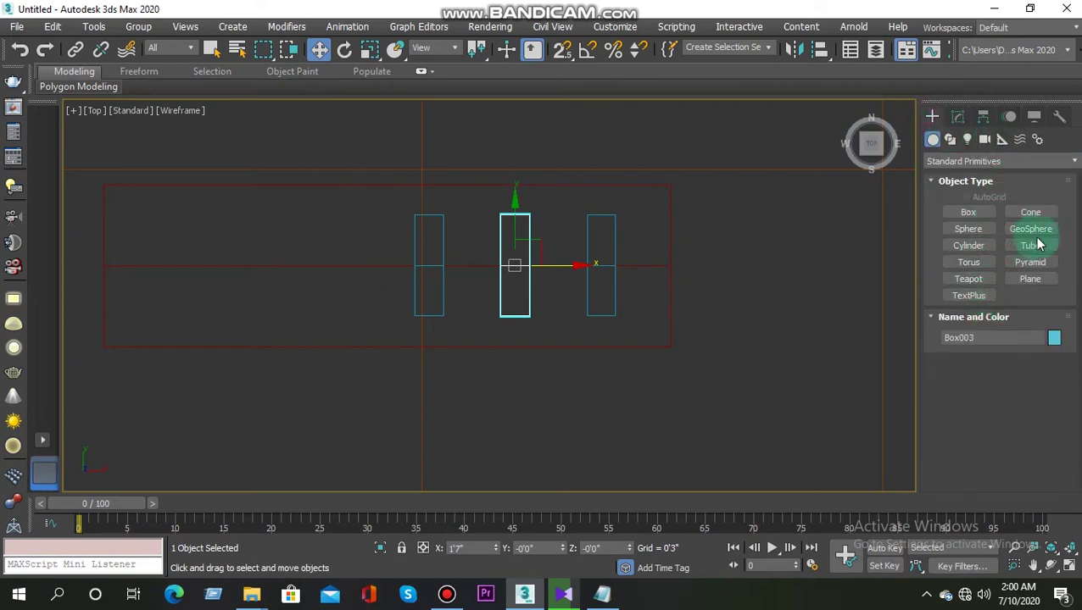
Step: Browse the Create panel's object categories to reach the Helpers list
left_click(1002, 207)
left_click(957, 117)
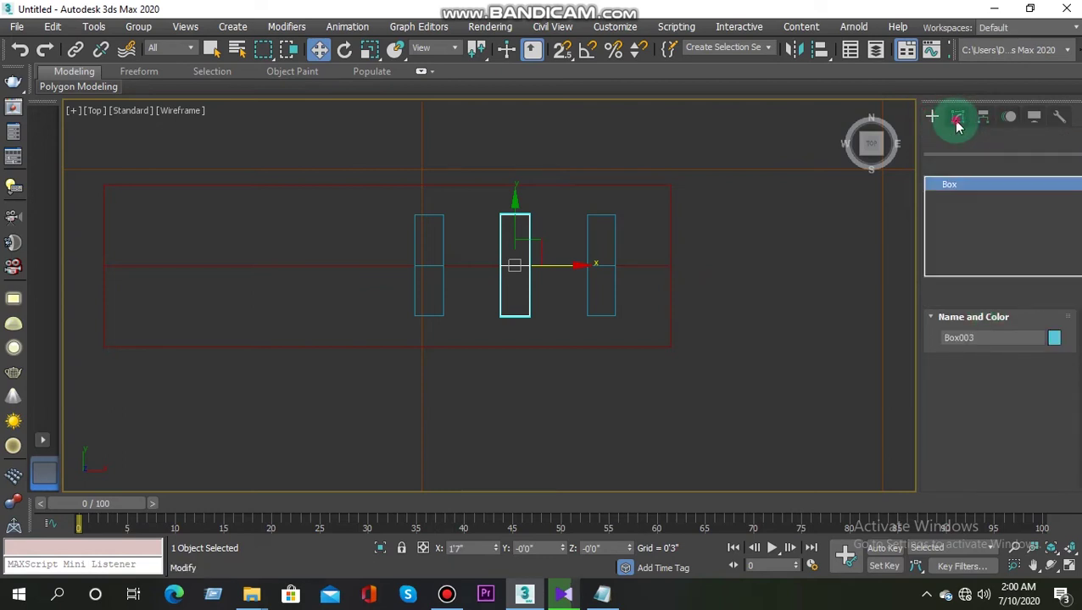
left_click(924, 118)
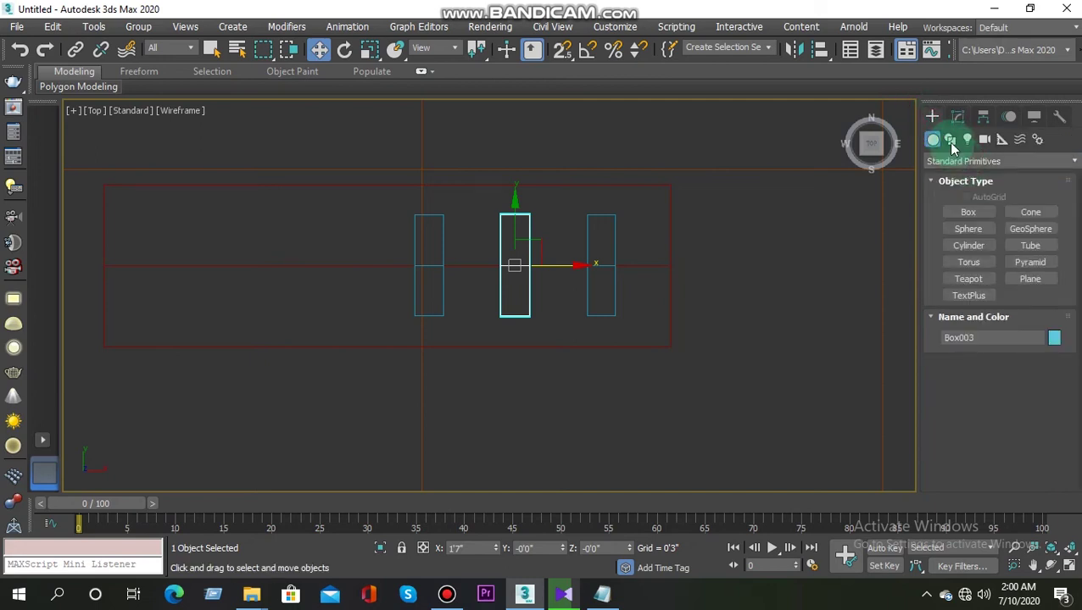
left_click(949, 139)
left_click(993, 316)
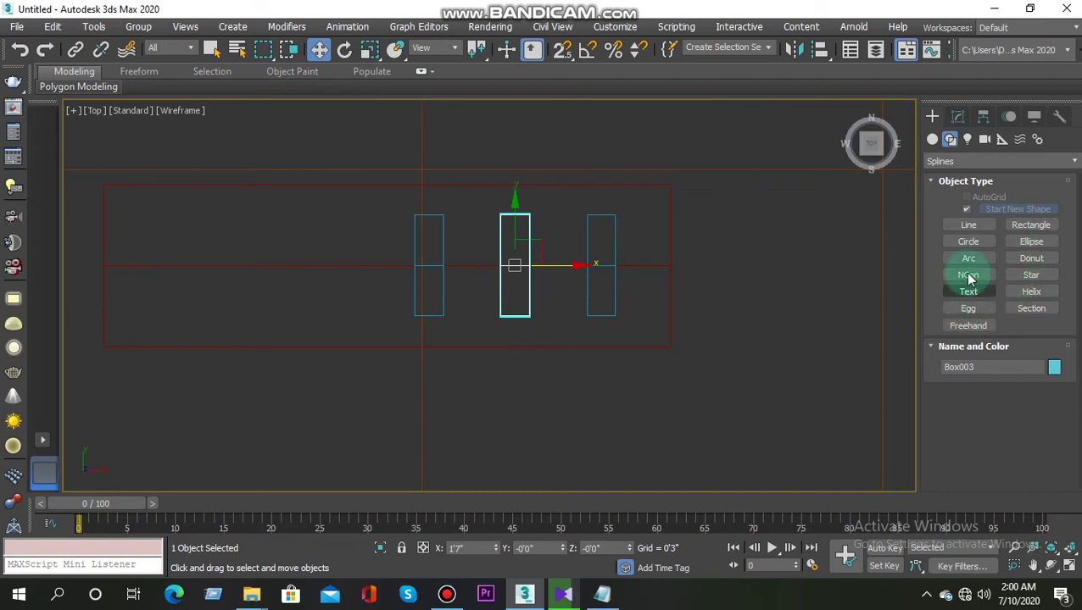
left_click(967, 140)
left_click(984, 139)
left_click(1001, 139)
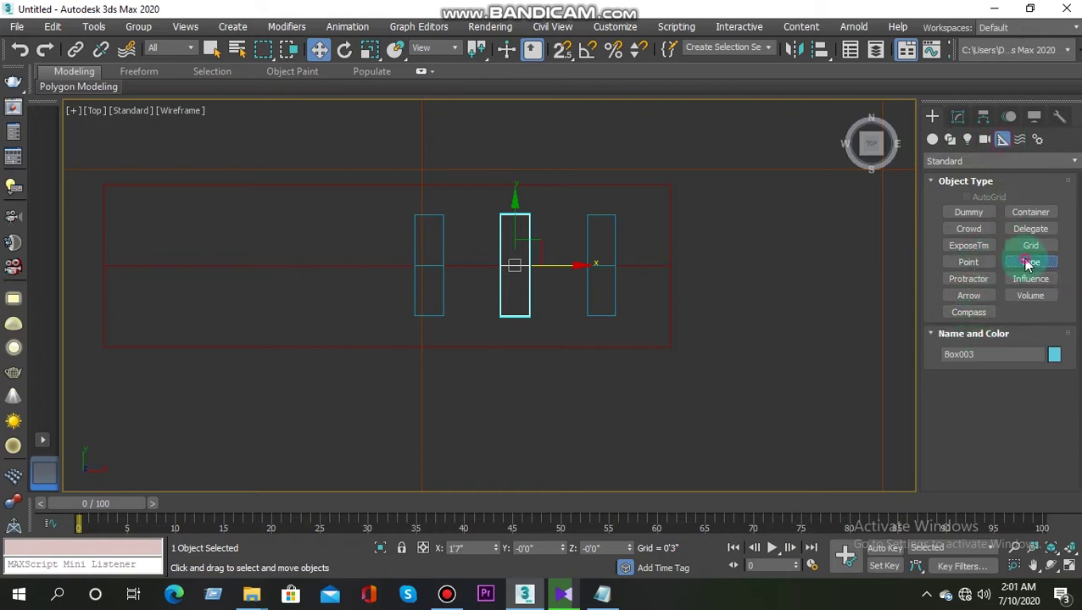
Step: Measure the gaps between the left, middle and right posts with Tape helpers, then delete the tape
left_click(1026, 263)
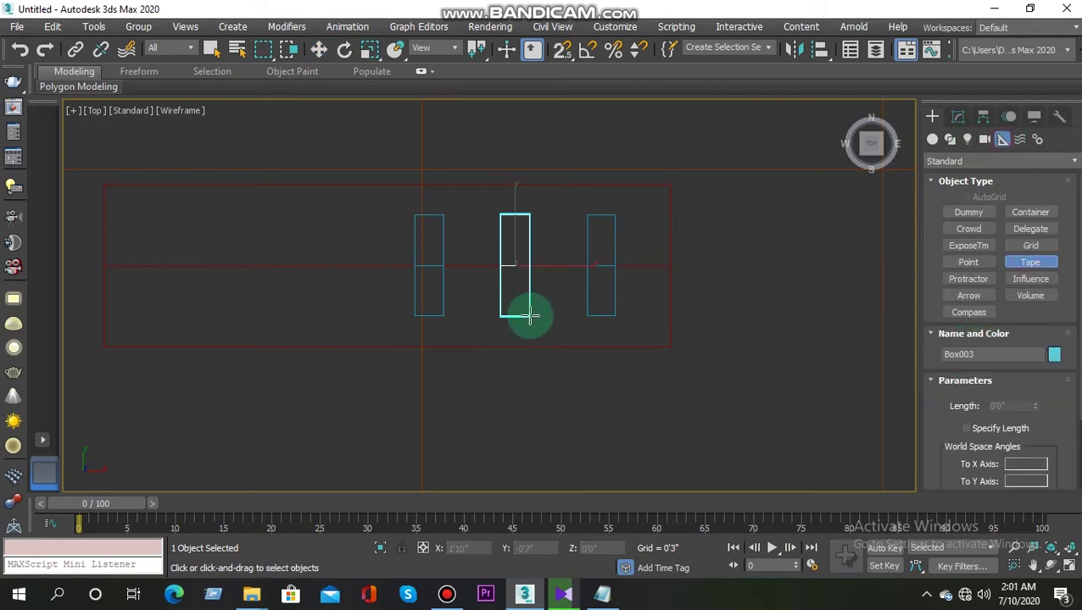
left_click_drag(537, 315, 586, 315)
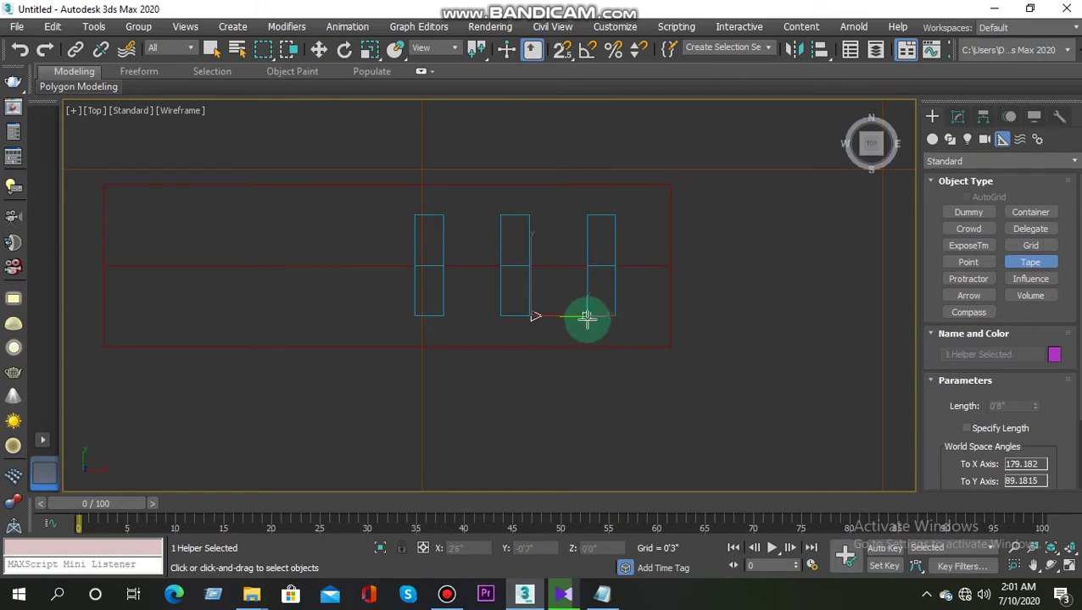
left_click_drag(587, 315, 591, 331)
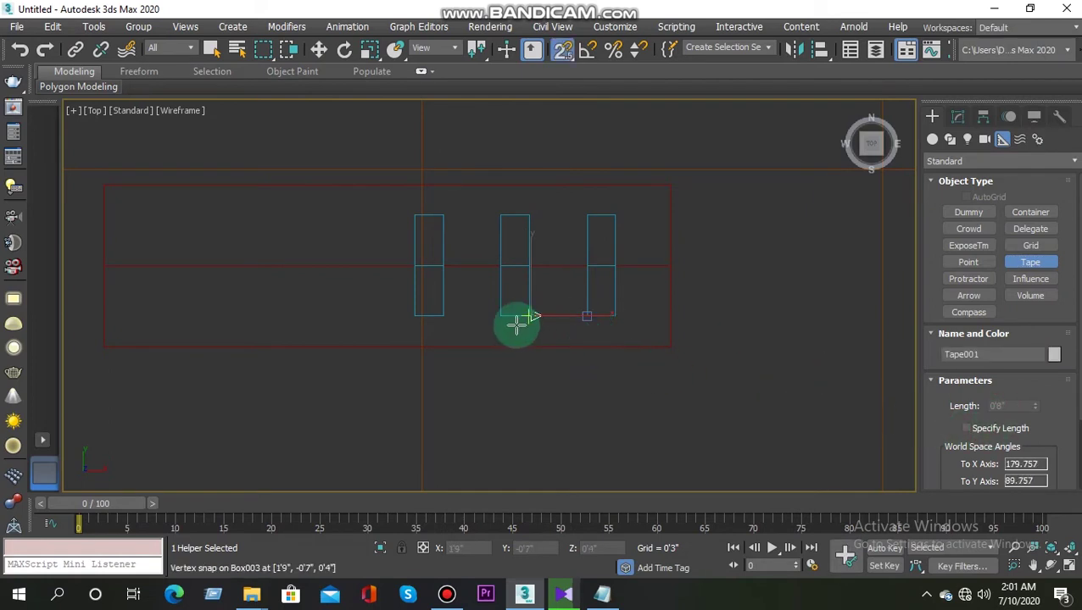
left_click_drag(444, 316, 501, 316)
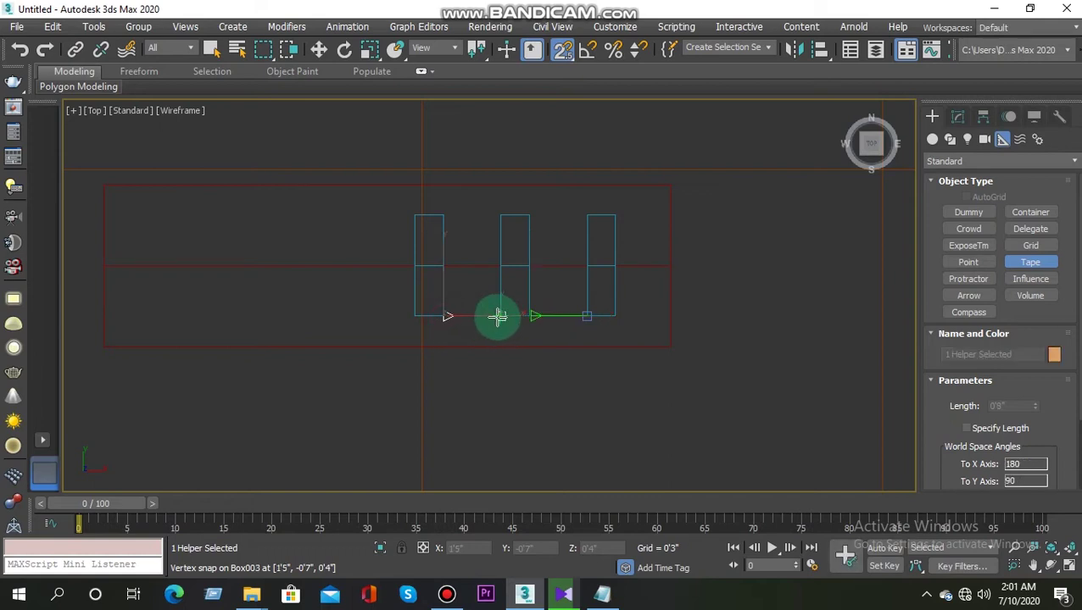
left_click_drag(947, 409, 1014, 408)
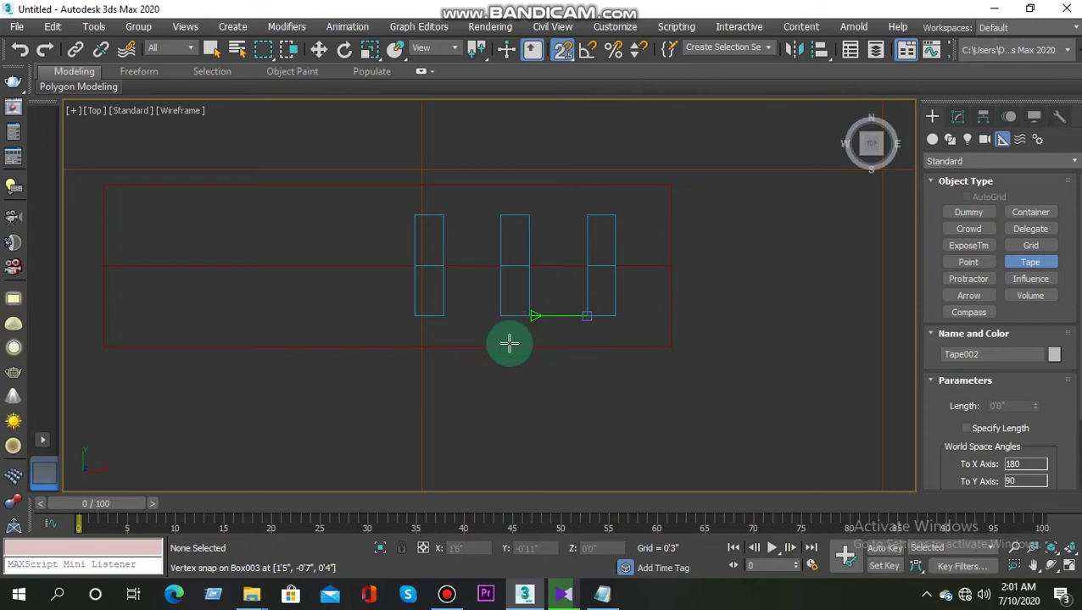
right_click(561, 315)
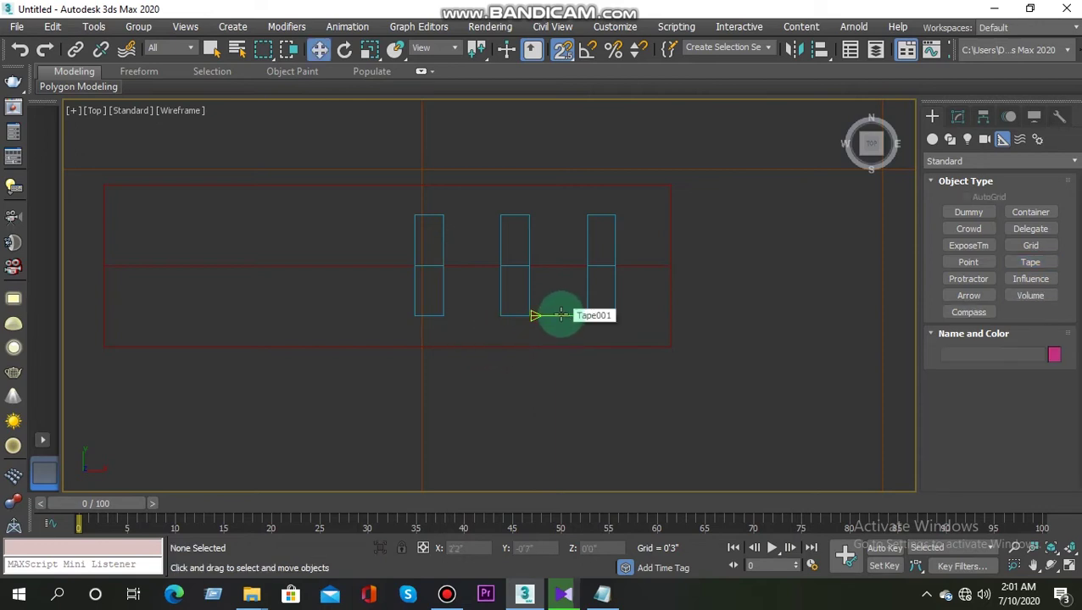
left_click(560, 315)
key("Delete")
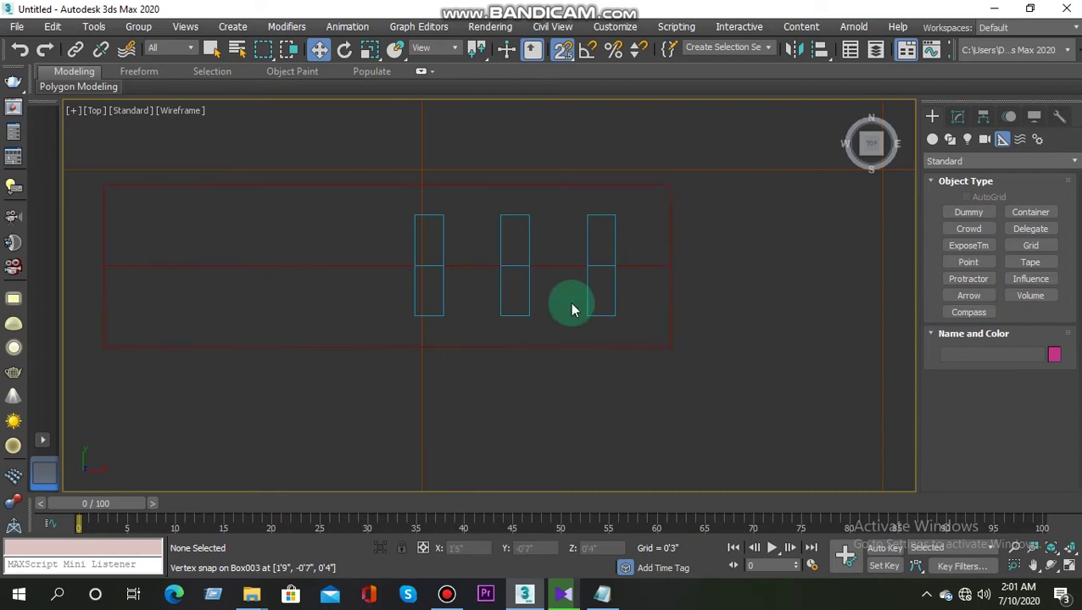
Step: Pan to the slab's left side and pick Standard Primitives > Cylinder
middle_click_drag(291, 272, 363, 278)
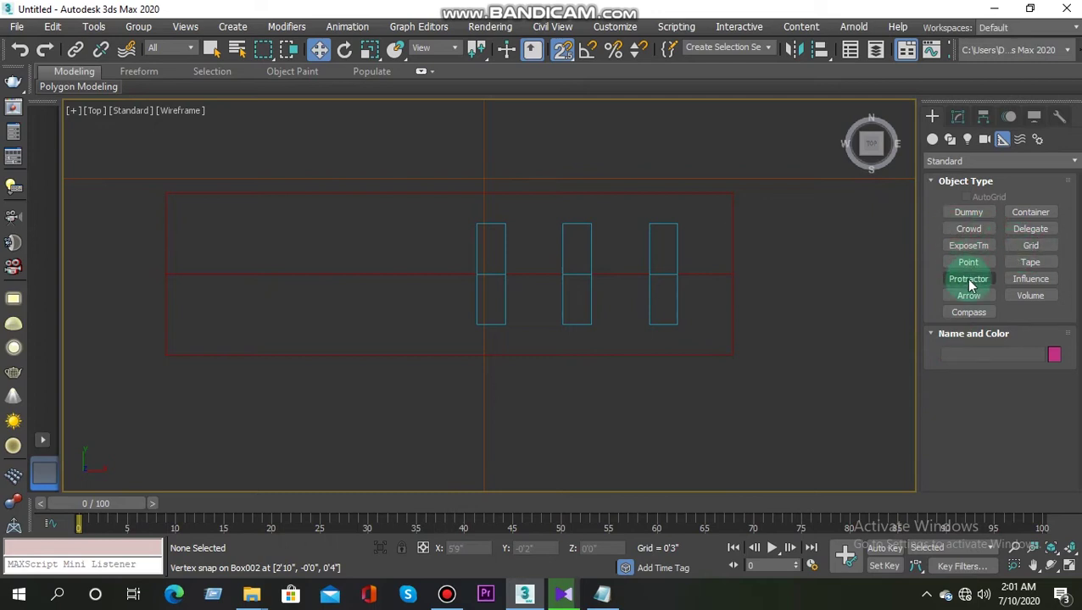
left_click(934, 139)
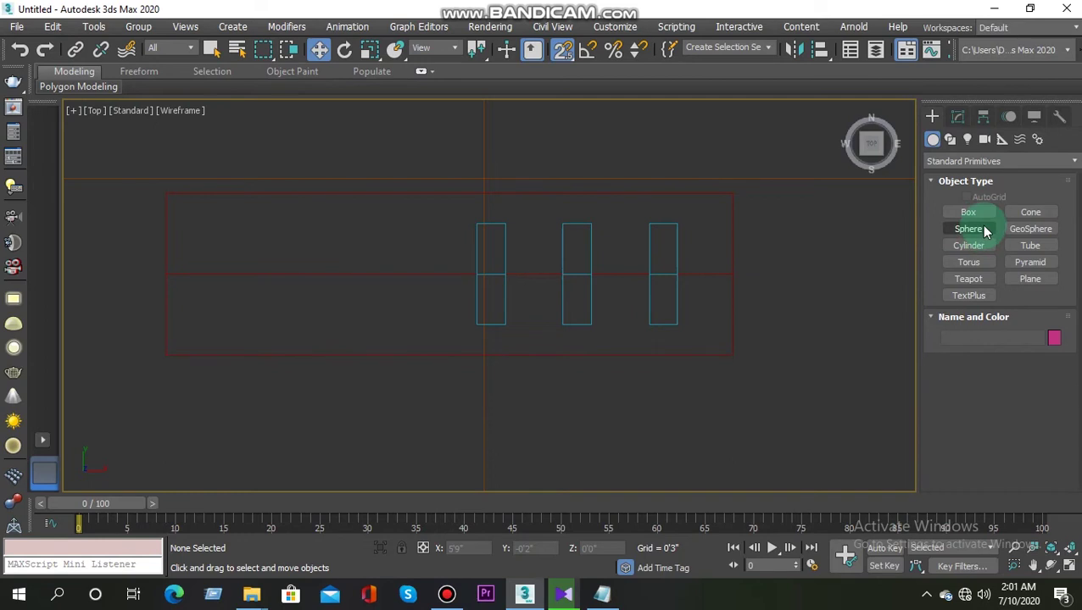
left_click(975, 247)
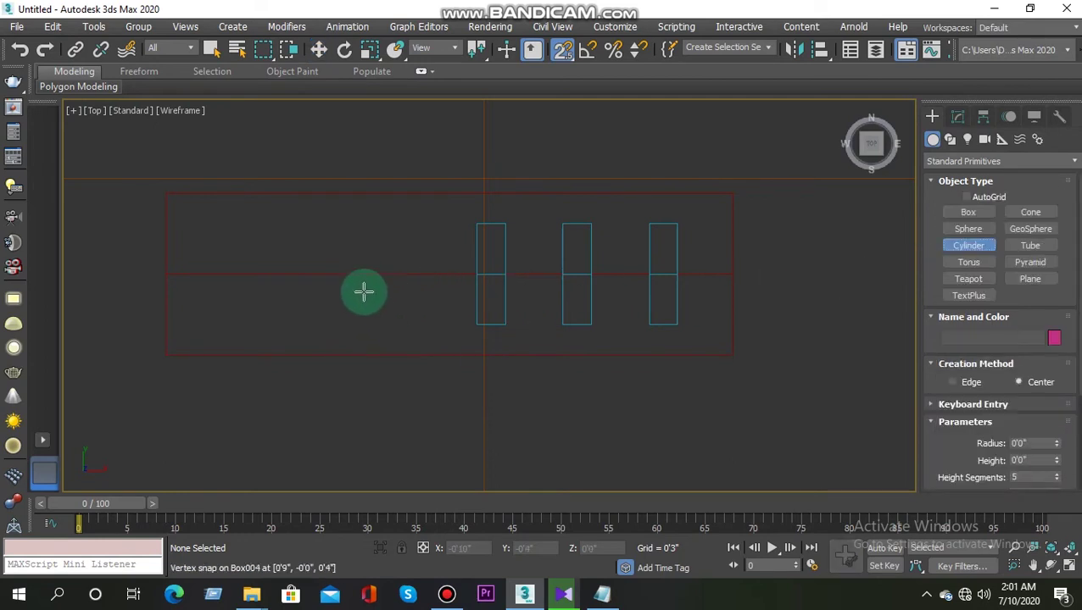
Step: Draw a cylinder of radius 0'9" over the slab's left part, redoing the first attempt
mouse_move(256, 248)
left_mouse_down()
mouse_move(323, 296)
mouse_move(306, 280)
left_mouse_up()
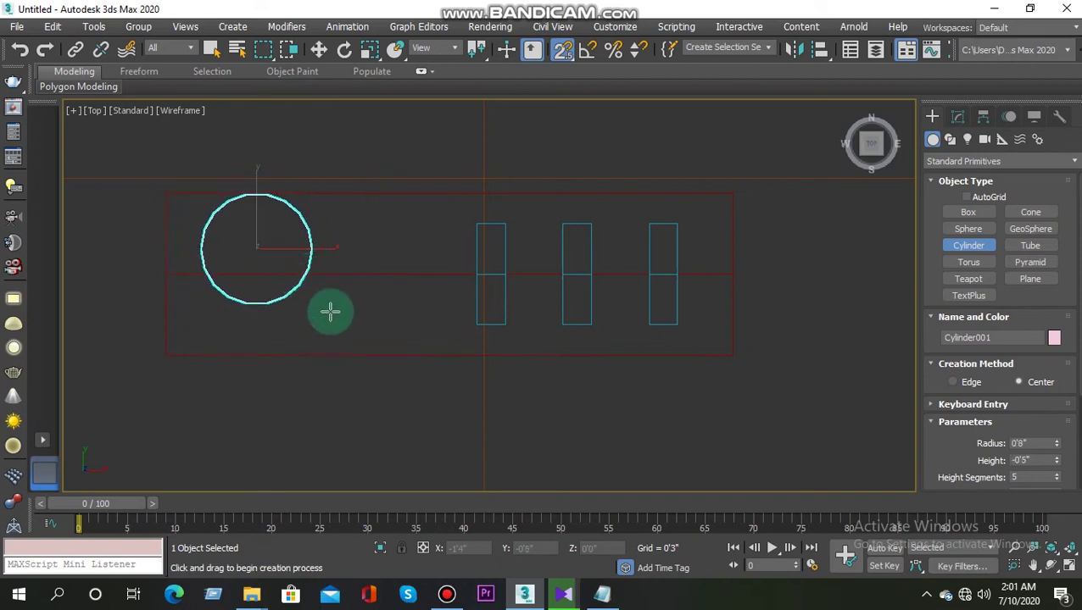
key("w")
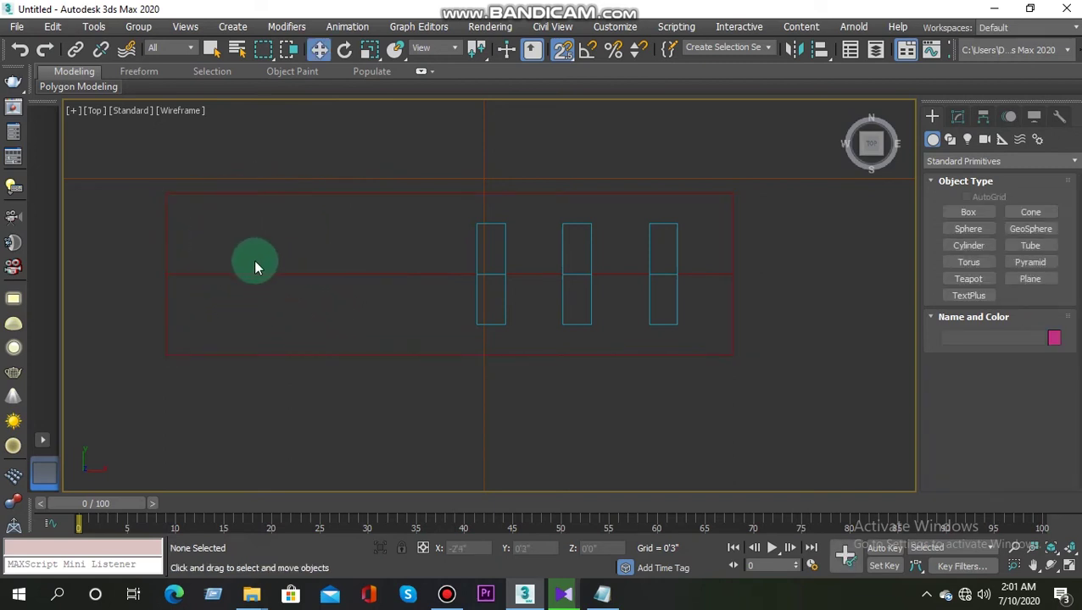
left_click(983, 246)
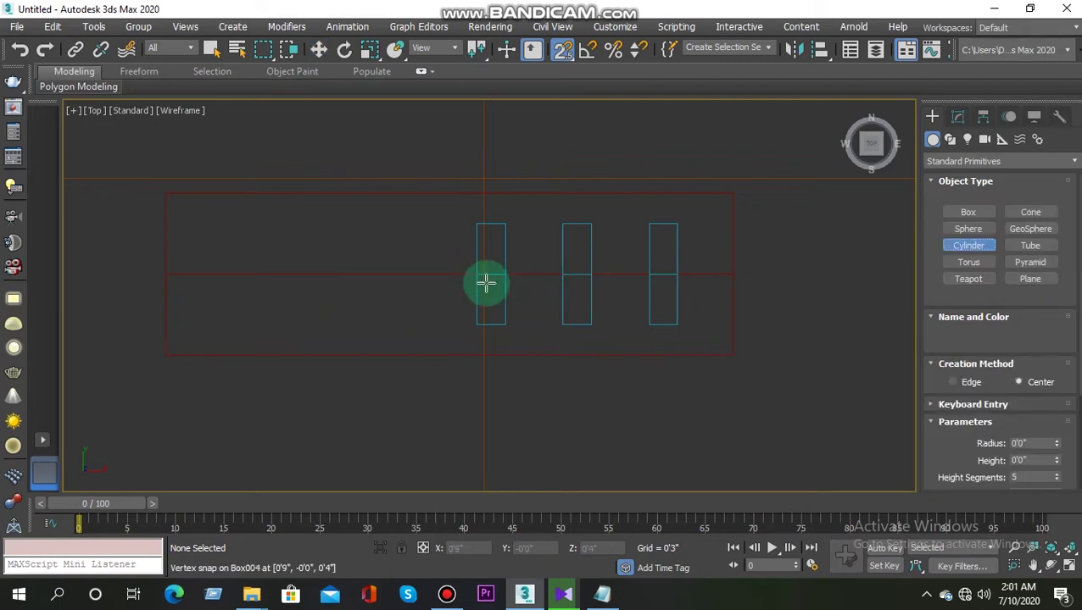
left_click_drag(322, 318, 312, 276)
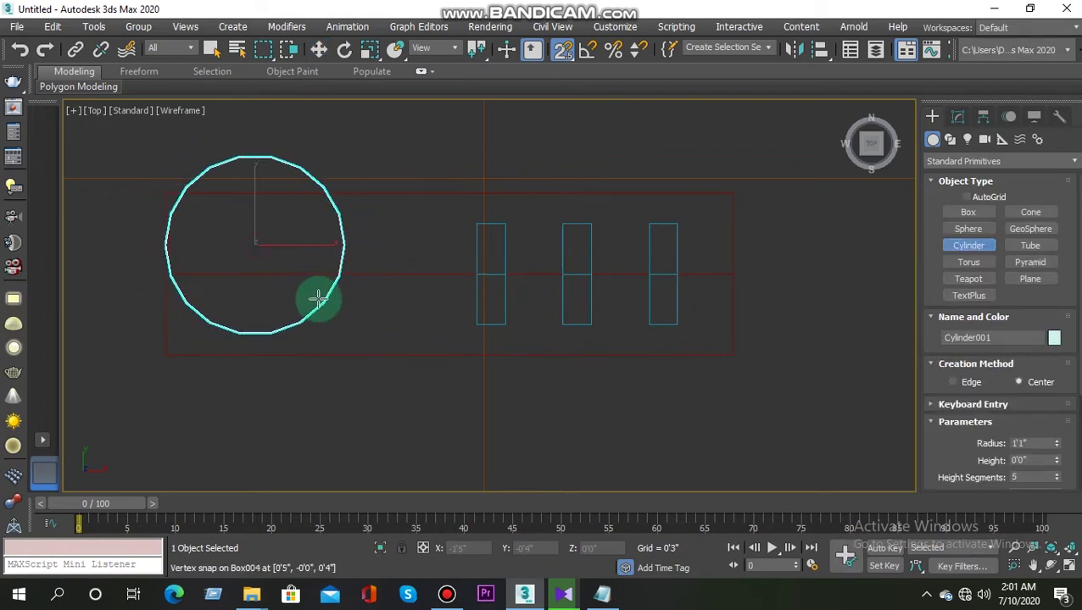
left_click(374, 210)
Step: Switch to the Front view and lower the cylinder's height to 0'5"
middle_click_drag(374, 210, 373, 134, "alt")
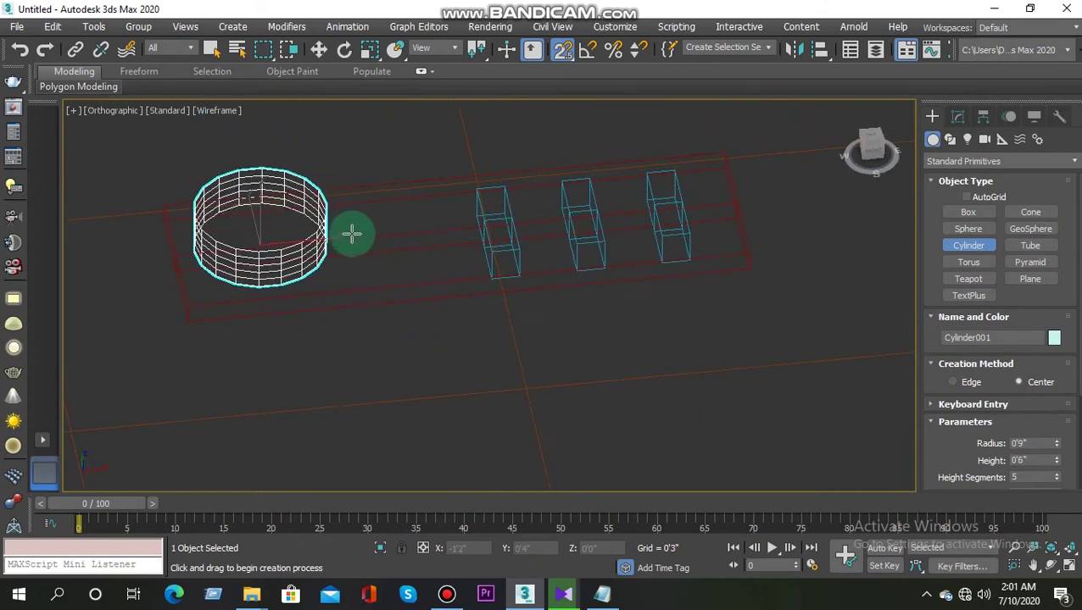
mouse_move(395, 288)
middle_mouse_down("alt")
mouse_move(367, 273)
mouse_move(464, 265)
middle_mouse_up("alt")
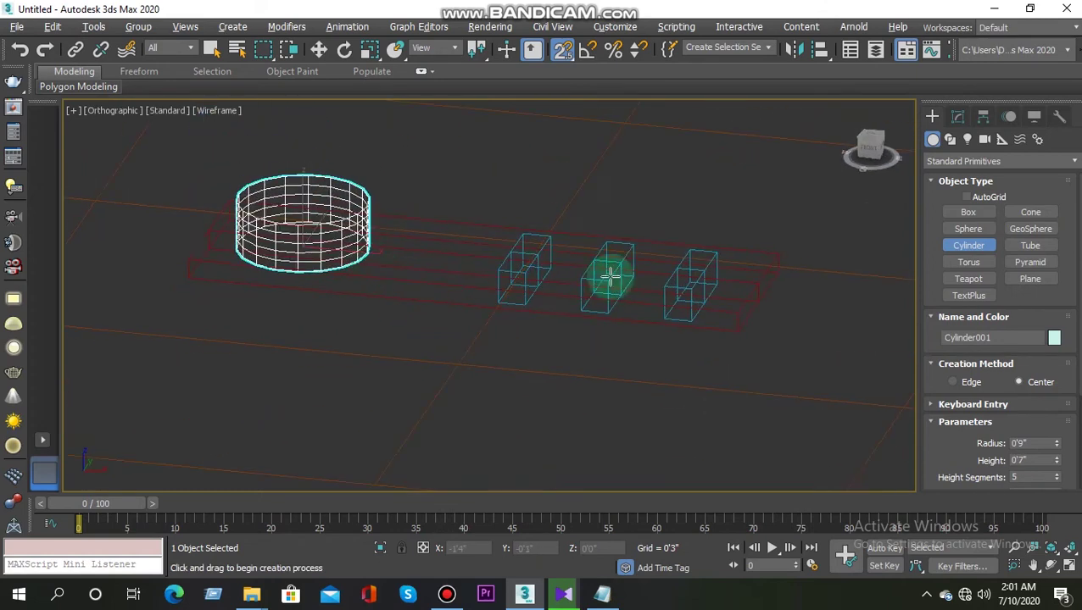
left_click(869, 151)
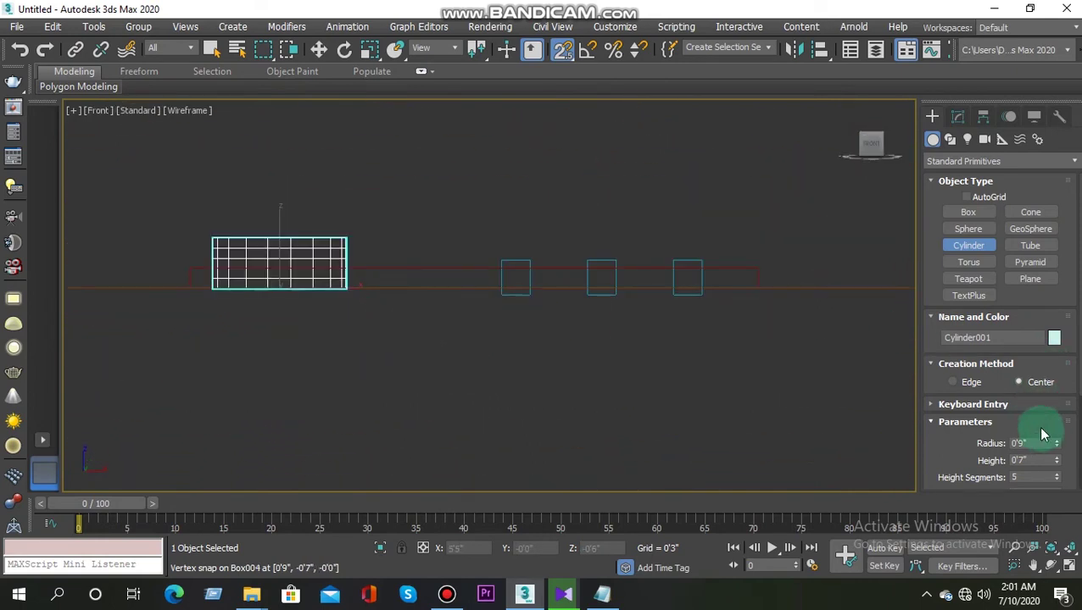
left_click_drag(1043, 435, 1020, 350)
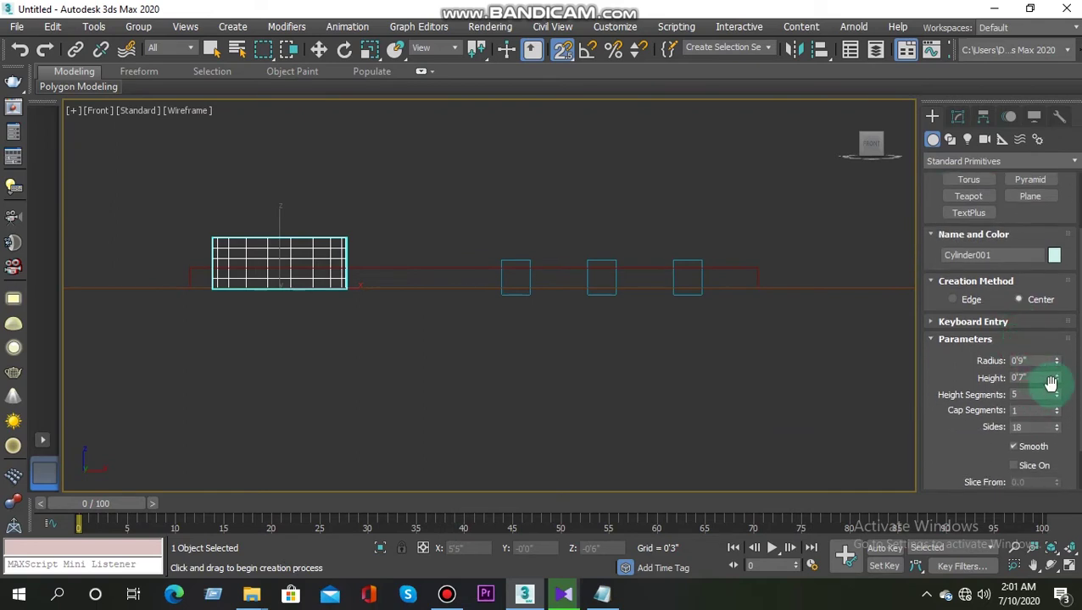
left_click_drag(1058, 386, 1052, 405)
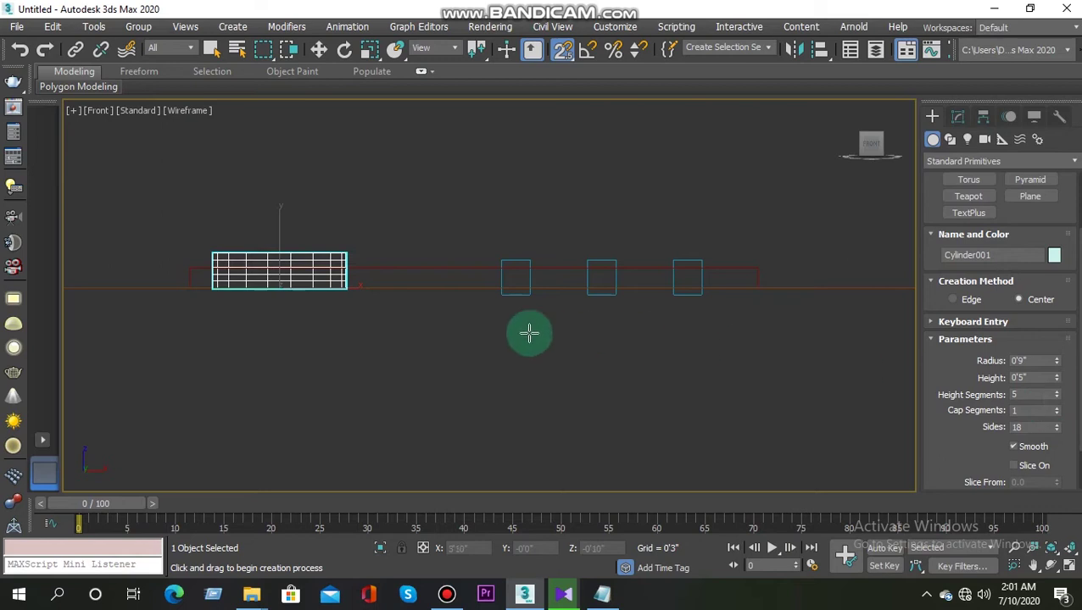
key("w")
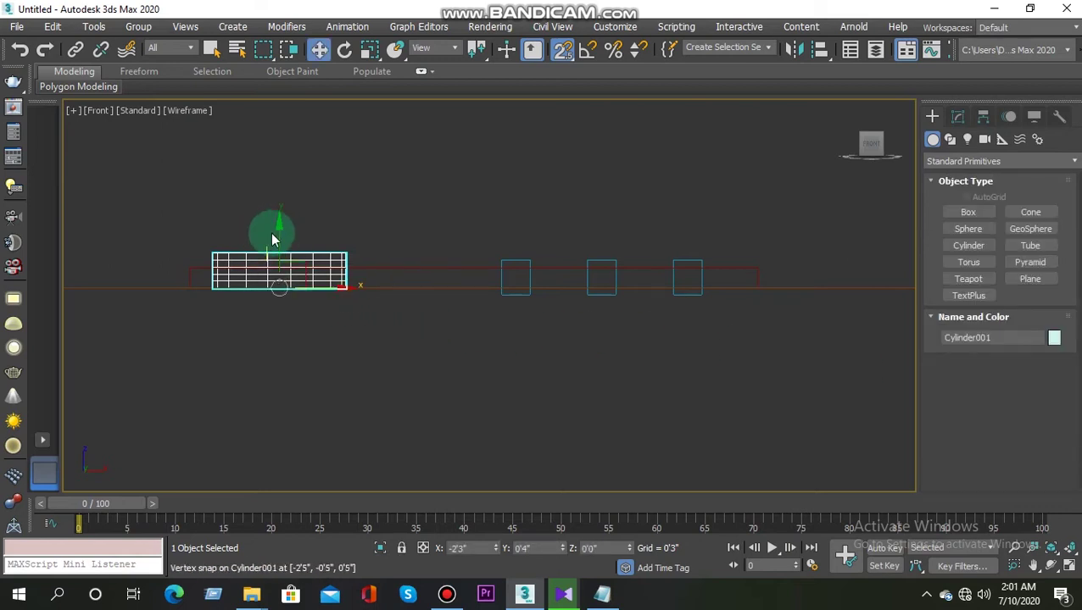
Step: In the Top view, move Cylinder001 down onto the slab's centre line and open its parameters
left_click(277, 257)
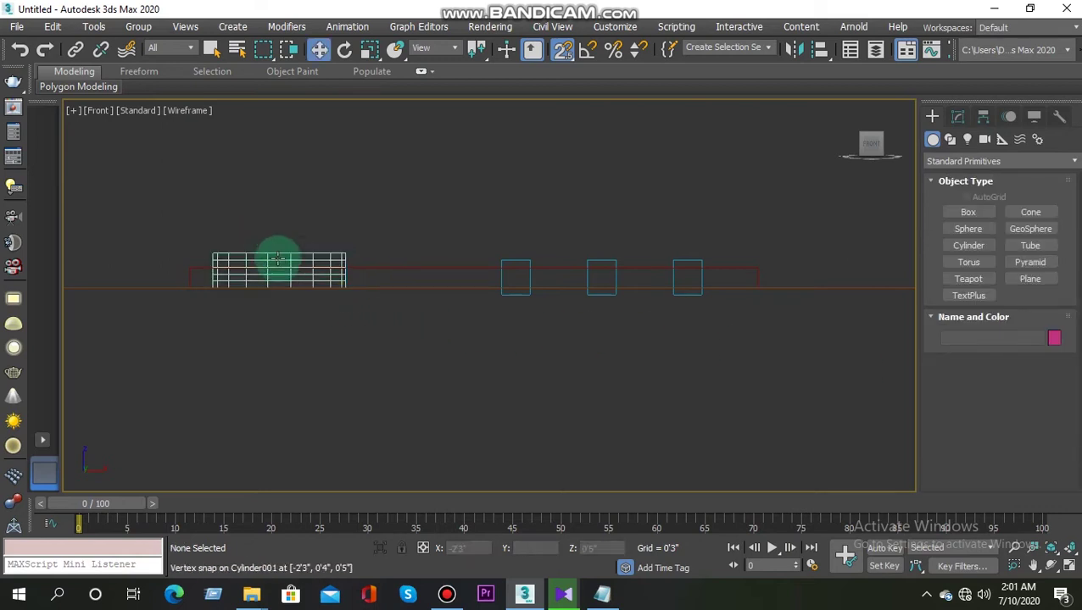
left_click(283, 260)
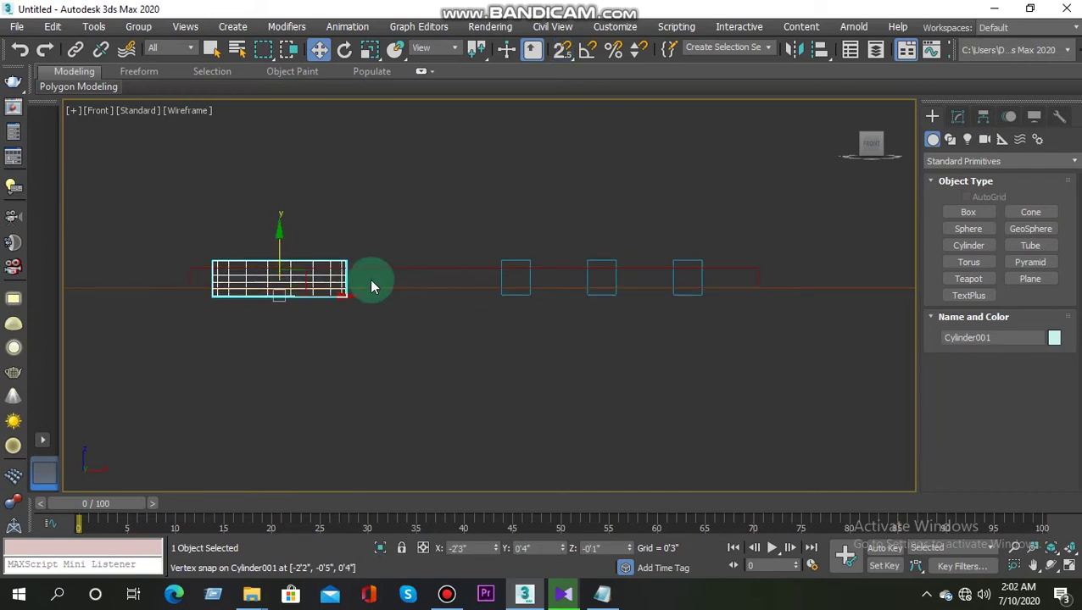
middle_click_drag(386, 323, 389, 414, "alt")
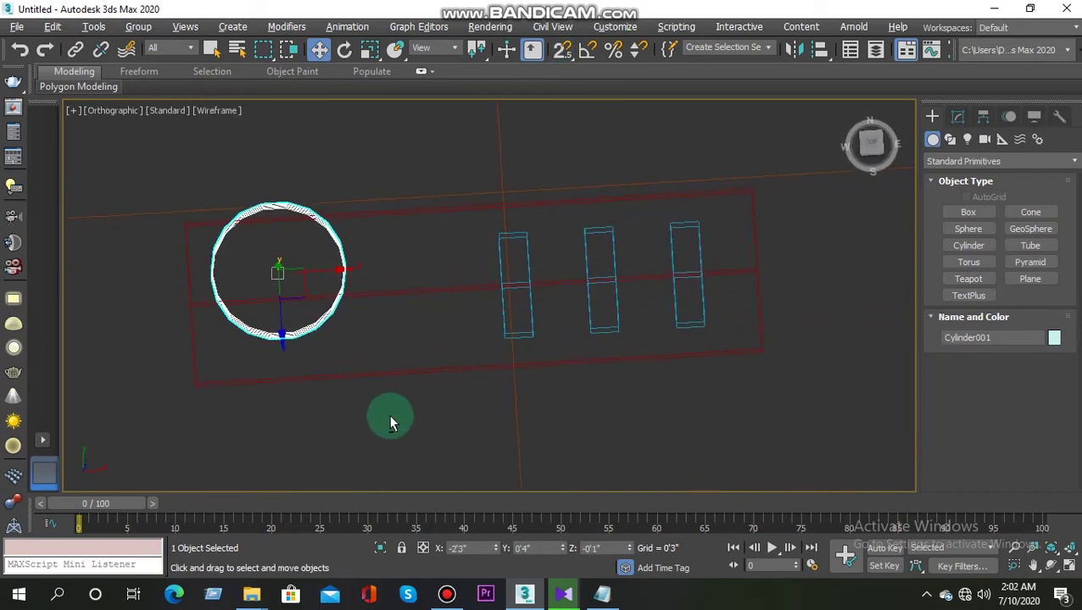
left_click(868, 146)
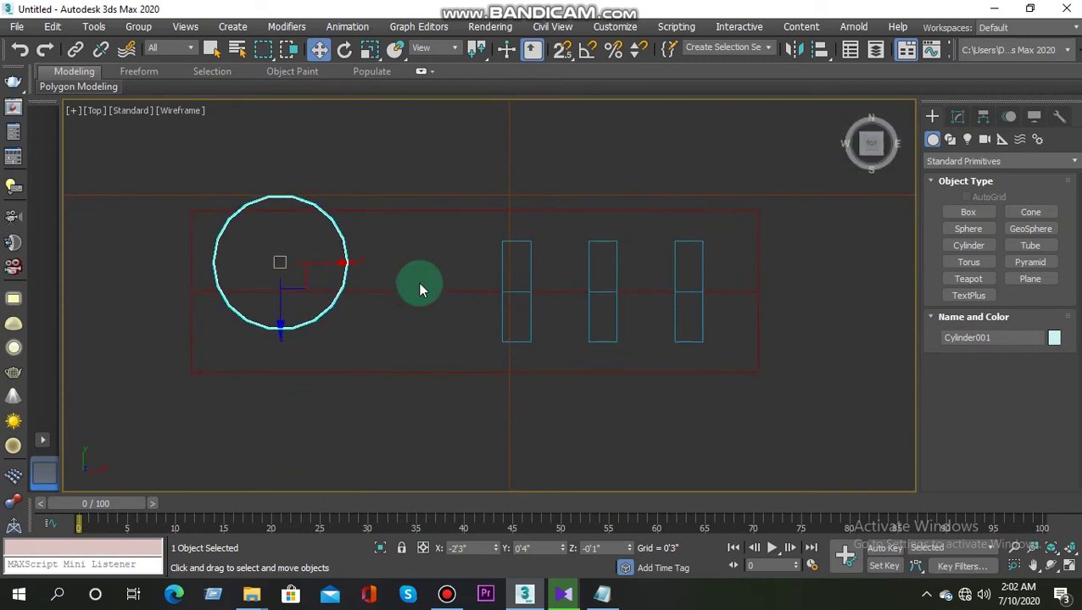
left_click_drag(278, 219, 287, 251)
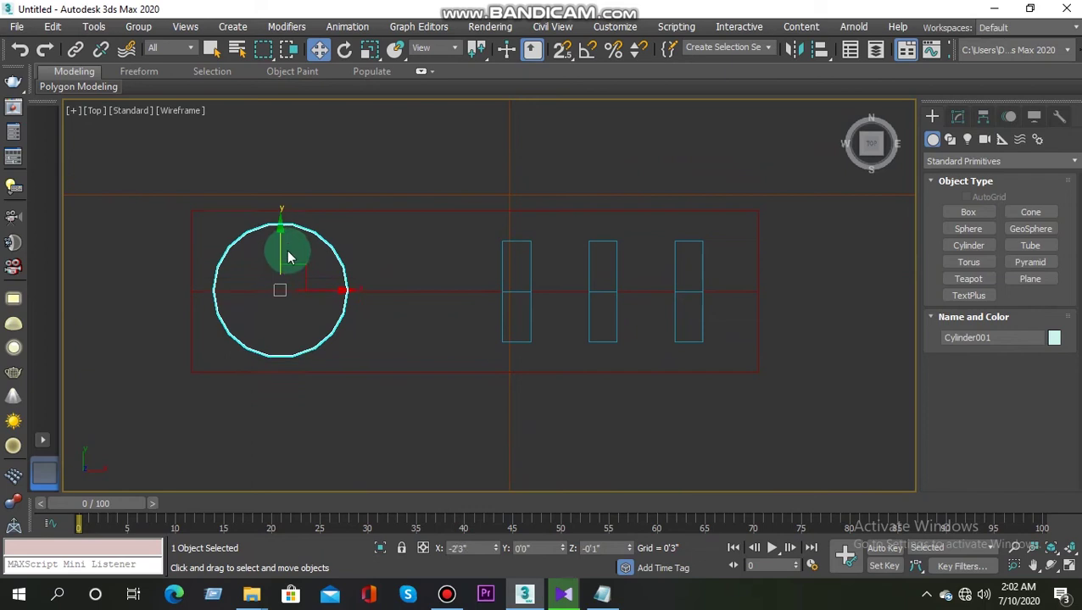
left_click(957, 116)
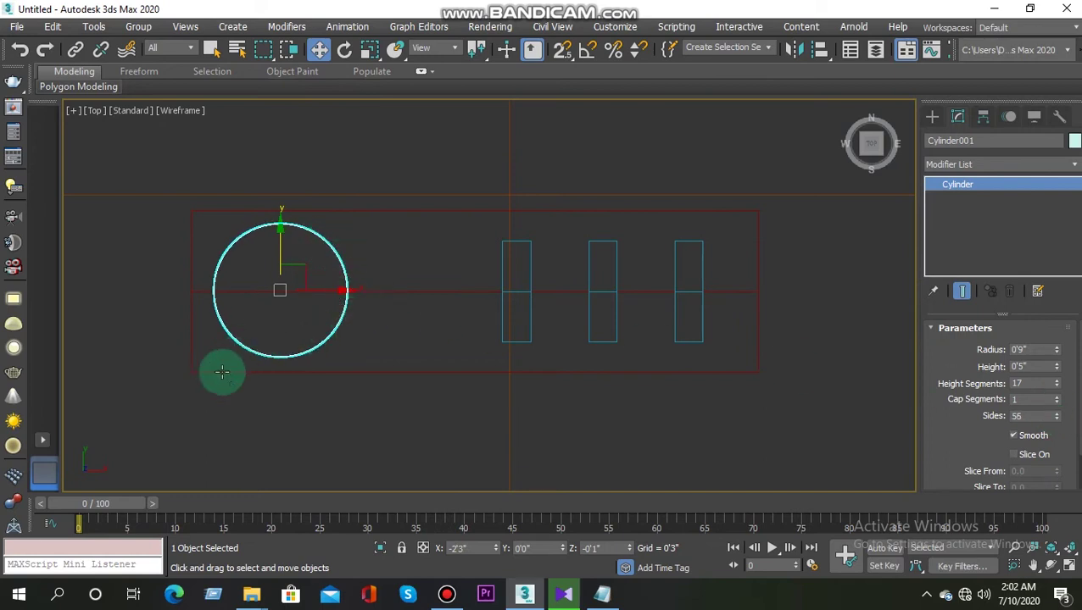
Step: Lower the cylinder's radius to 0'8" with the spinner
left_click(1057, 353)
left_click(1057, 353)
left_click(1057, 354)
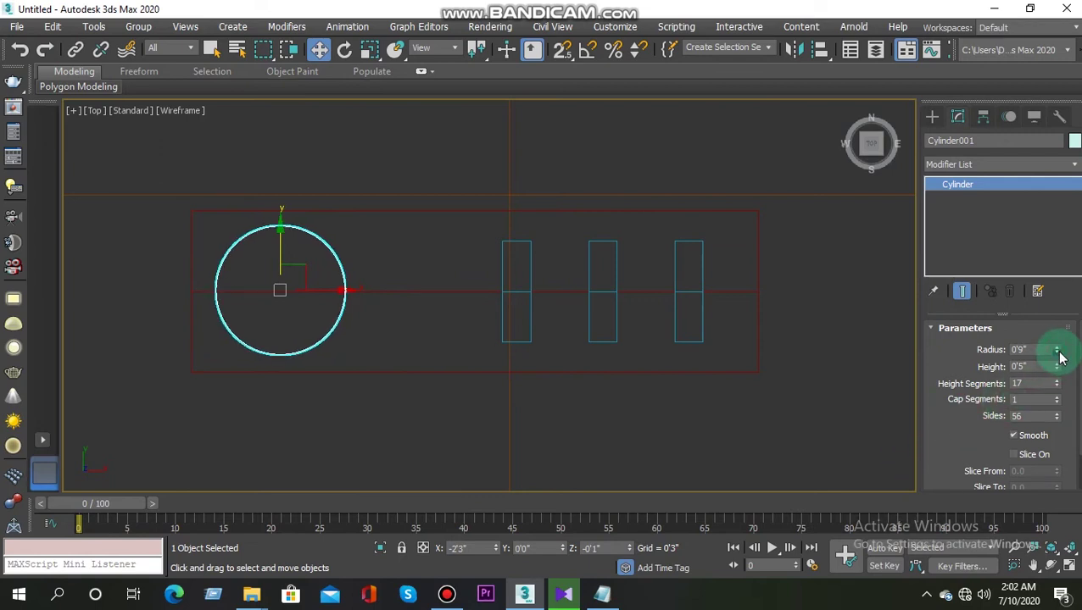
left_click(1057, 354)
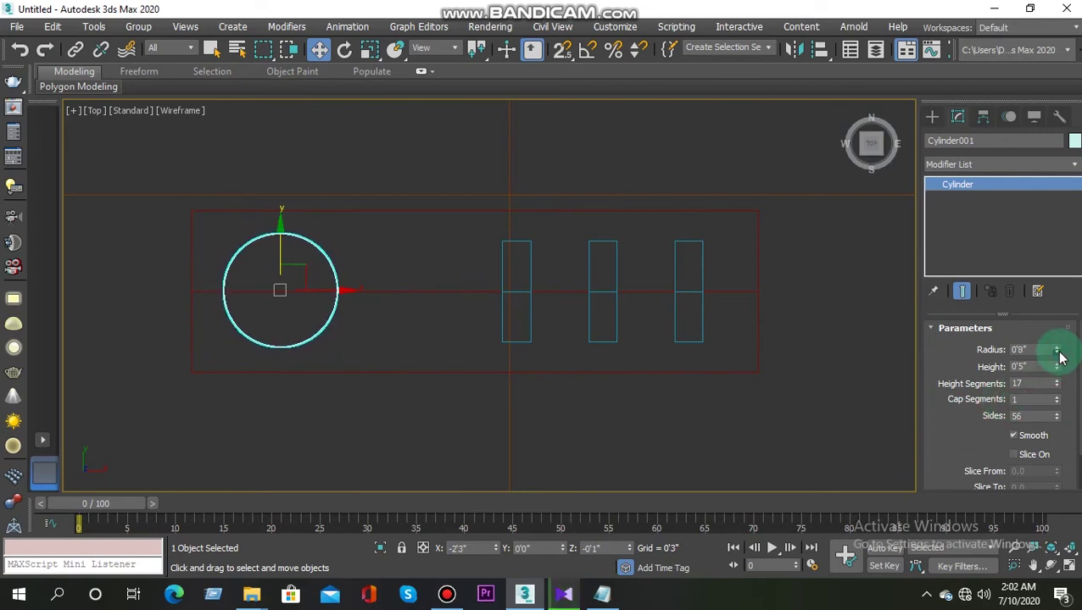
Step: Snap-move the cylinder along the slab and view the scene shaded from a tilted angle
key("s")
left_click_drag(329, 294, 306, 294)
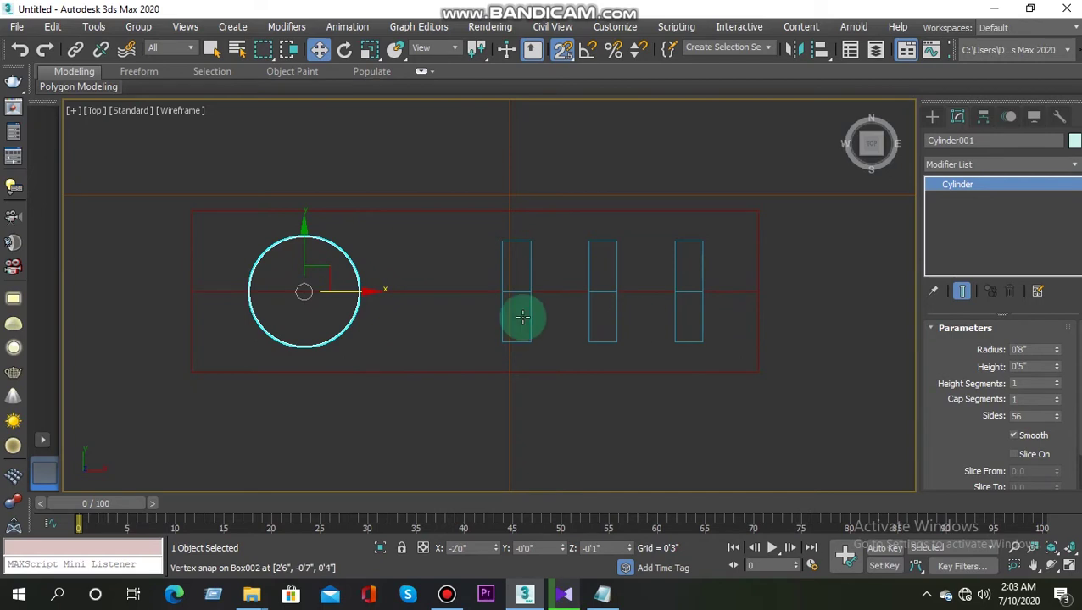
mouse_move(579, 314)
middle_mouse_down("alt")
mouse_move(556, 245)
mouse_move(557, 293)
middle_mouse_up("alt")
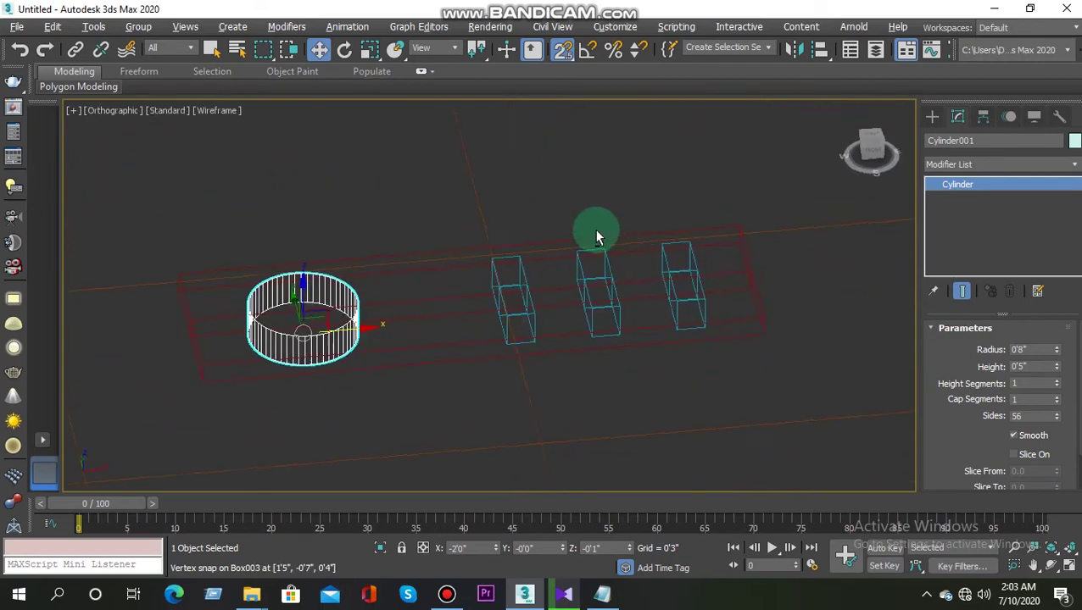
key("F3")
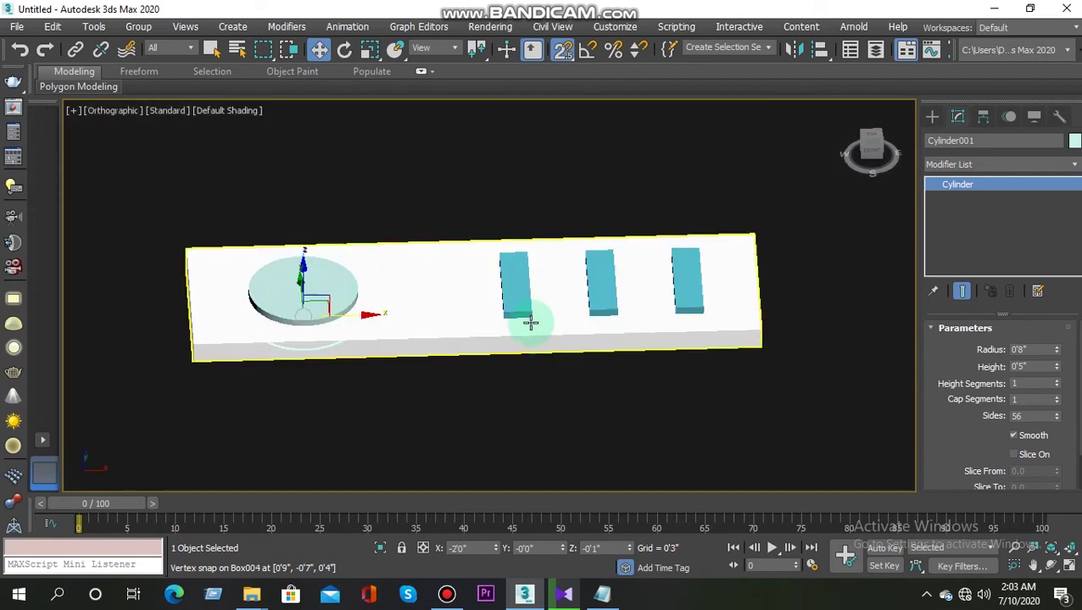
mouse_move(550, 341)
middle_mouse_down("alt")
mouse_move(413, 348)
mouse_move(543, 358)
mouse_move(566, 349)
mouse_move(573, 302)
mouse_move(517, 335)
mouse_move(530, 394)
middle_mouse_up("alt")
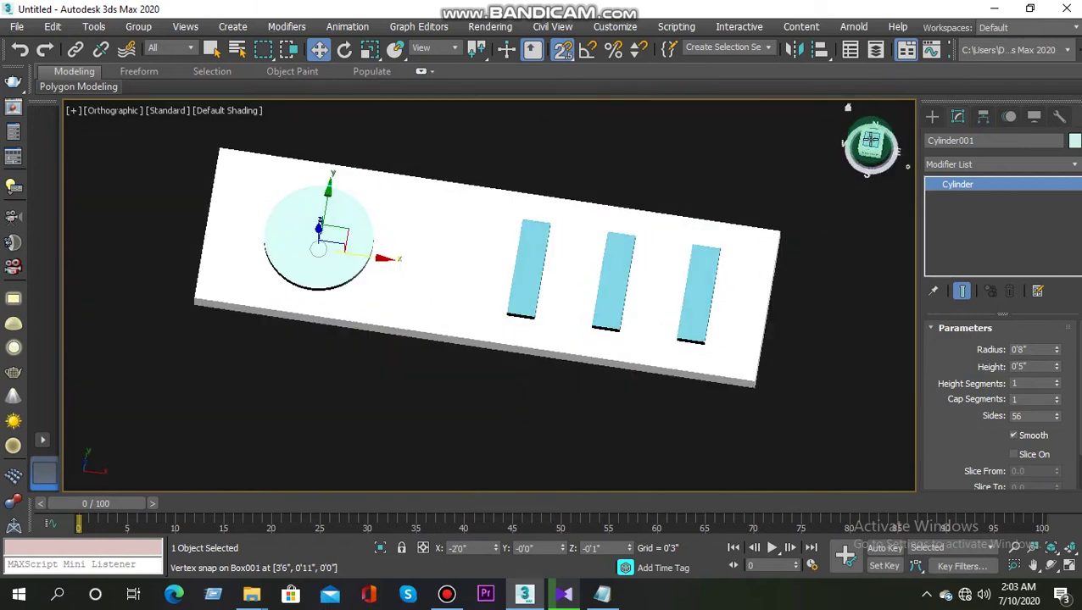
middle_click_drag(772, 222, 683, 251, "alt")
key("t")
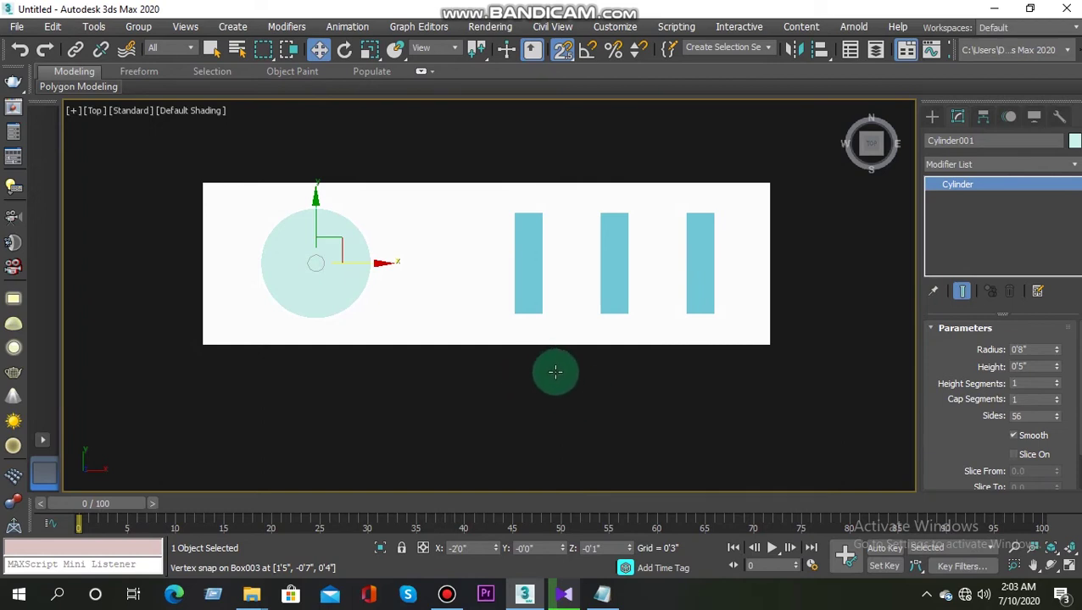
mouse_move(550, 367)
middle_mouse_down("alt")
mouse_move(495, 386)
mouse_move(541, 386)
mouse_move(550, 362)
mouse_move(533, 370)
middle_mouse_up("alt")
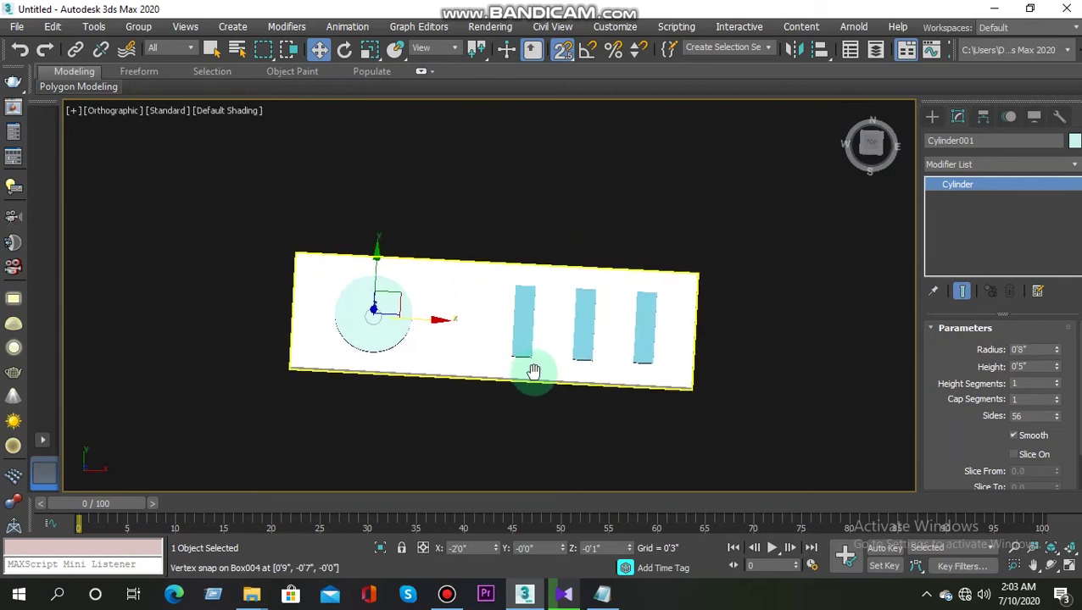
left_click(519, 345)
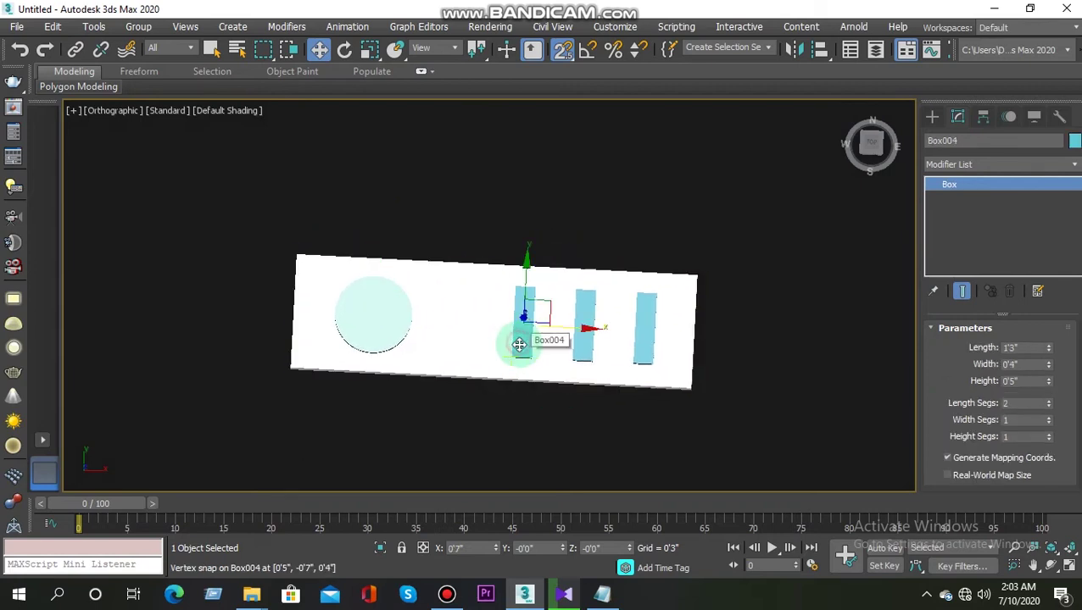
Step: Select the round cutter and bar cutters and raise all four above the slab's top in Front view
left_click(584, 350, "ctrl")
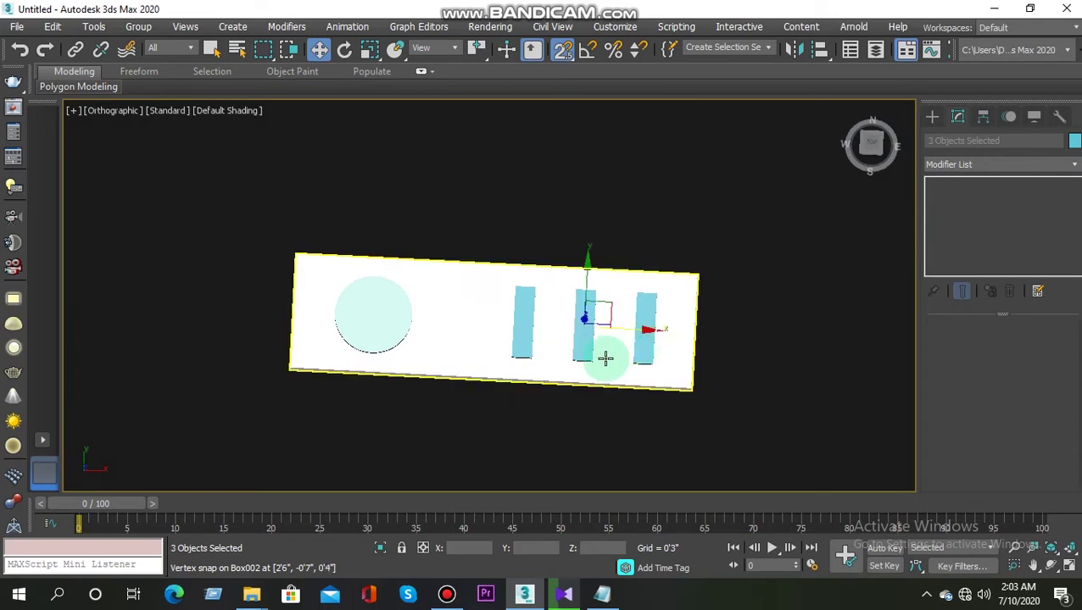
left_click(382, 324, "ctrl")
middle_click_drag(408, 344, 868, 152, "alt")
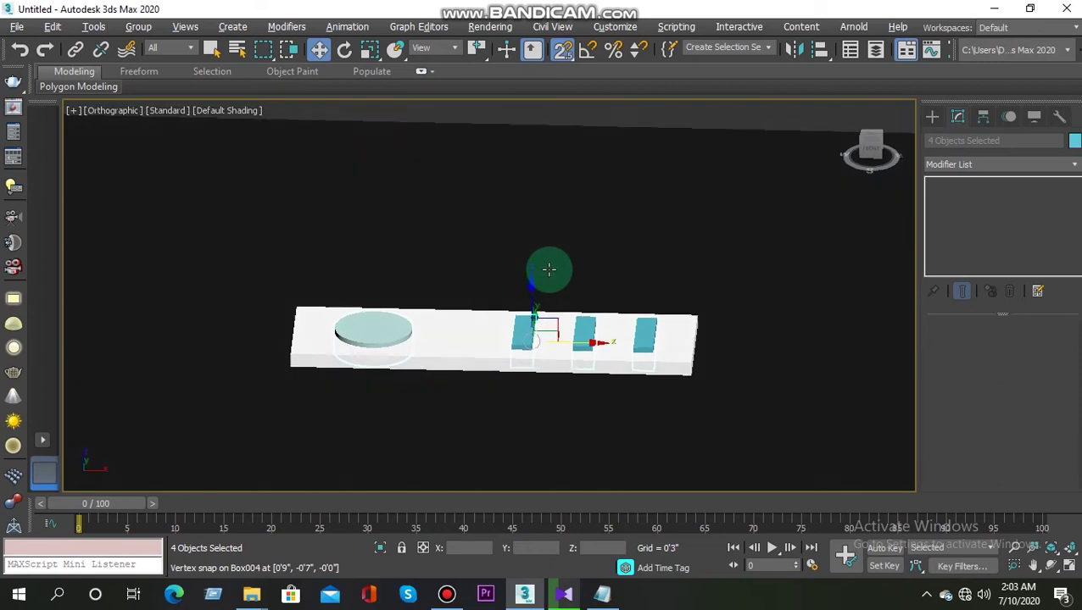
left_click(873, 149)
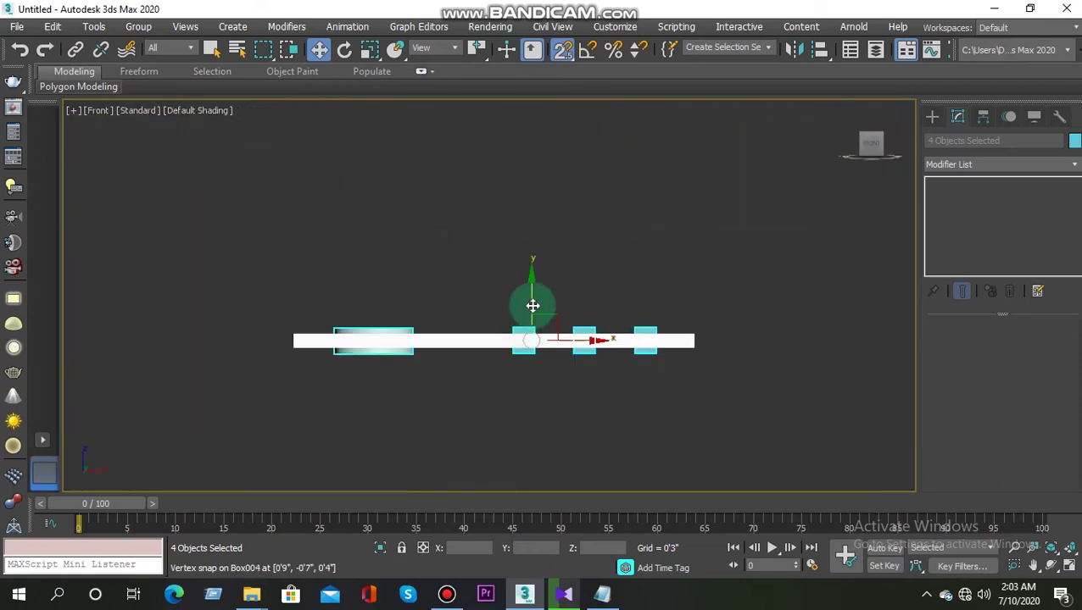
left_click_drag(534, 303, 534, 381)
left_click(545, 365)
Step: Return to the Top view, recentre the slab, and select the base slab Box001
mouse_move(578, 401)
middle_mouse_down("alt")
mouse_move(573, 484)
mouse_move(584, 477)
middle_mouse_up("alt")
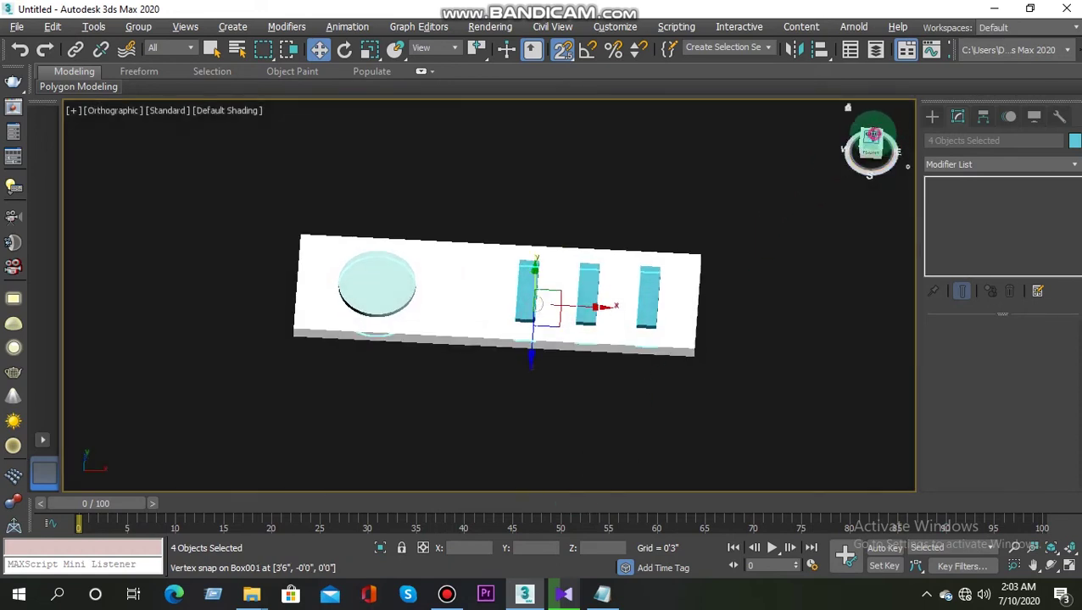
left_click(871, 135)
mouse_move(603, 323)
middle_mouse_down()
mouse_move(588, 442)
mouse_move(650, 415)
middle_mouse_up()
left_click(653, 417)
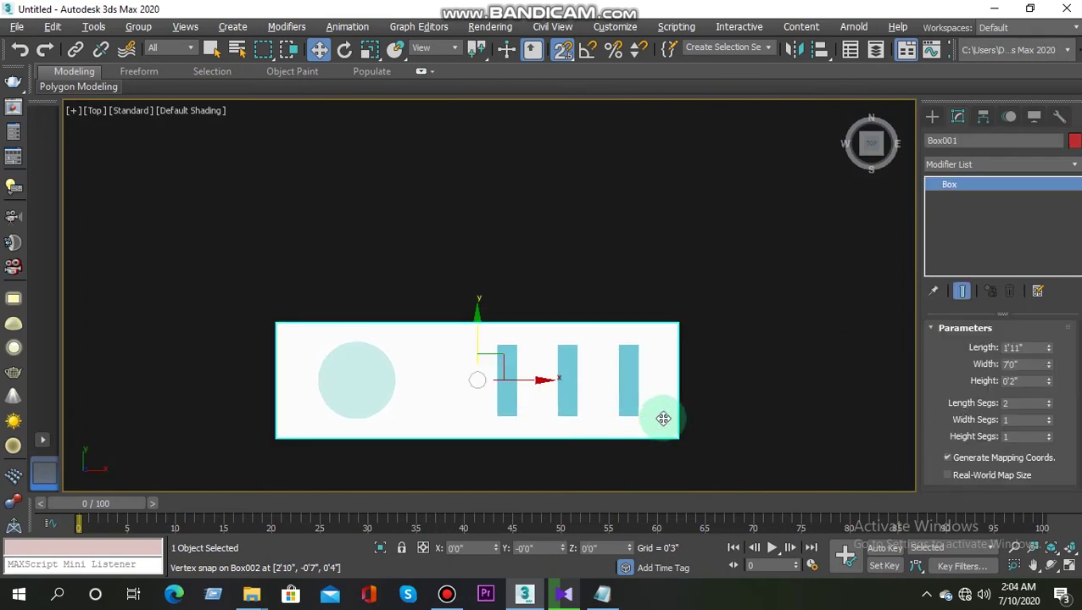
Step: Subtract the bar cutters and the round cylinder cutter from Box001 with a ProBoolean
left_click(933, 118)
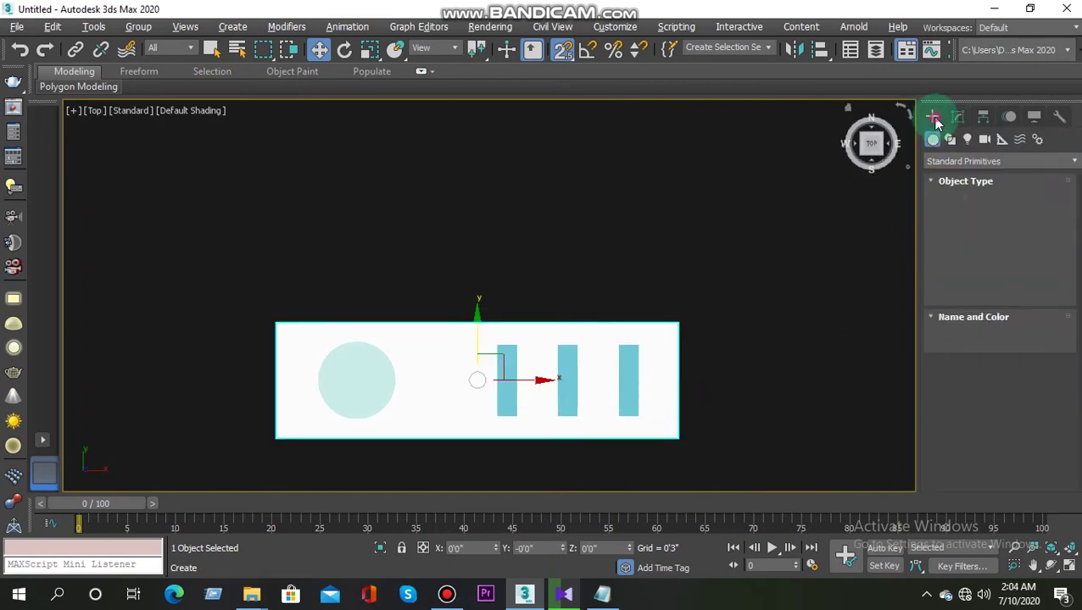
left_click(945, 163)
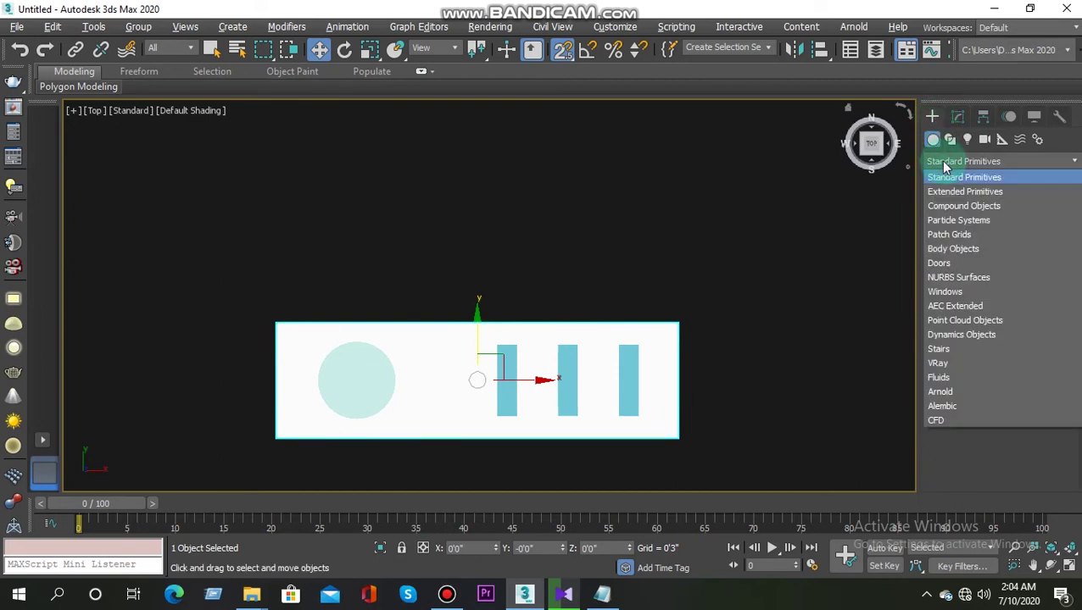
left_click(948, 210)
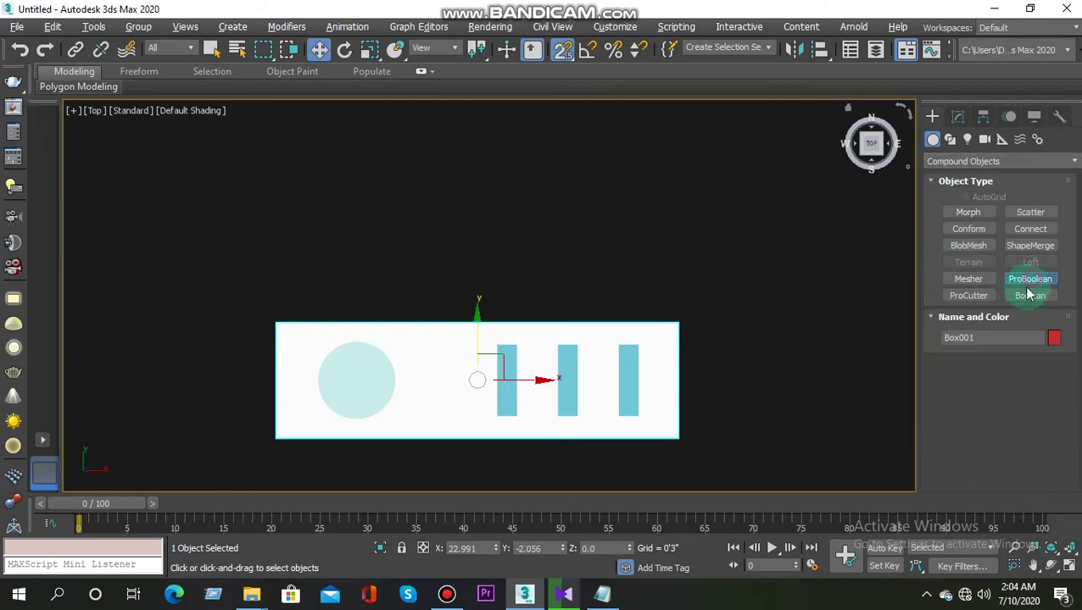
left_click(1032, 286)
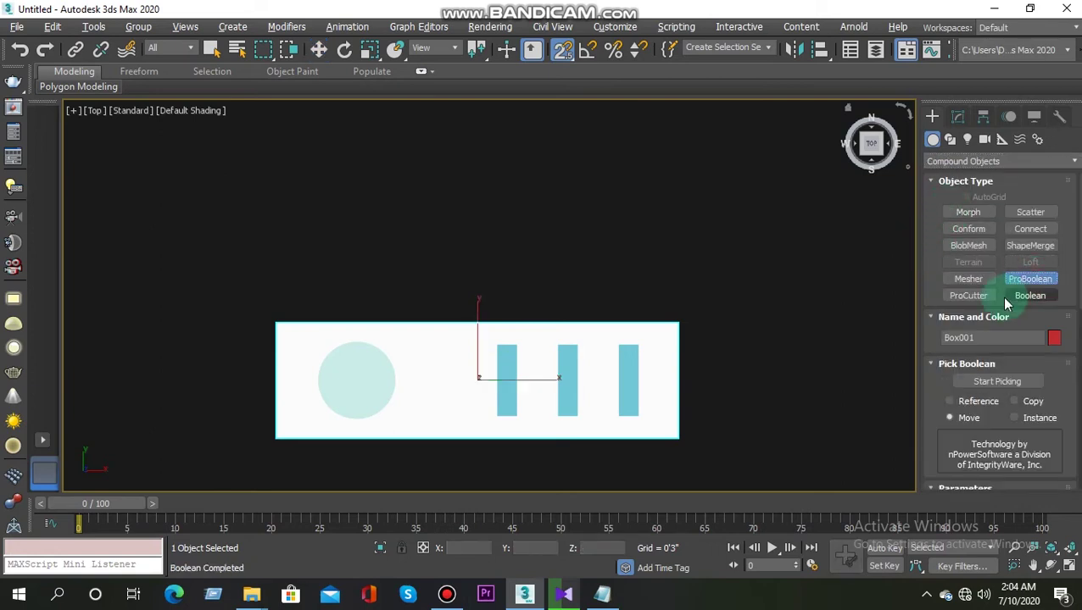
left_click(1003, 386)
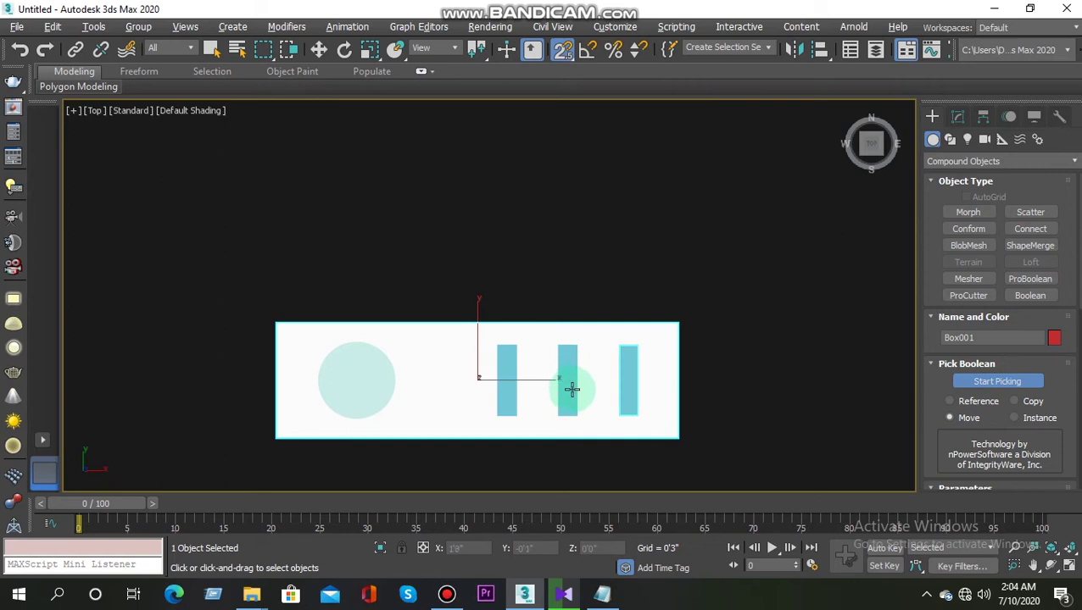
left_click(504, 398)
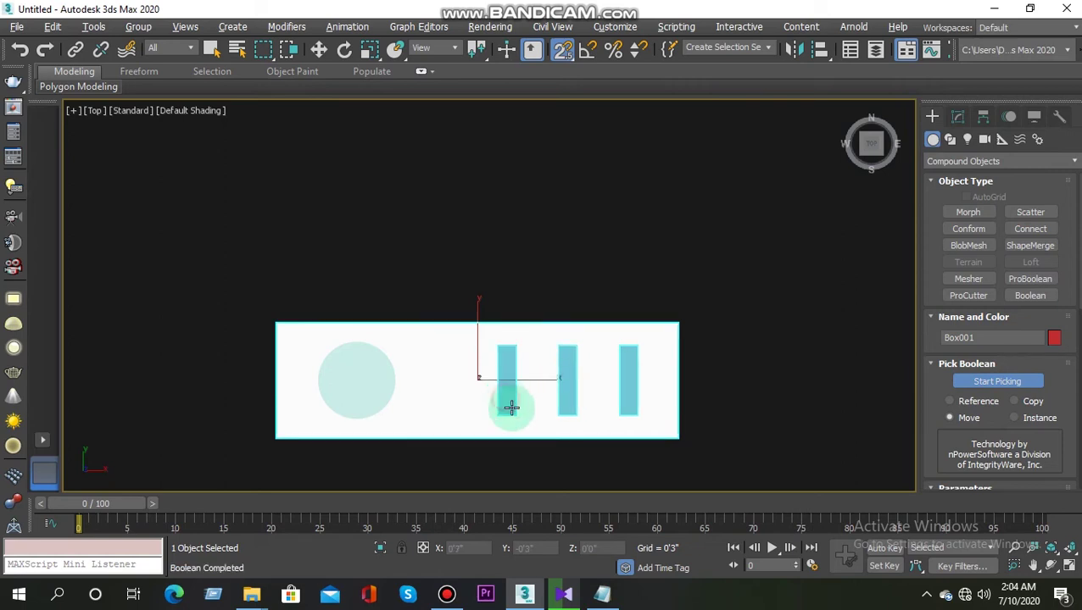
left_click(360, 397)
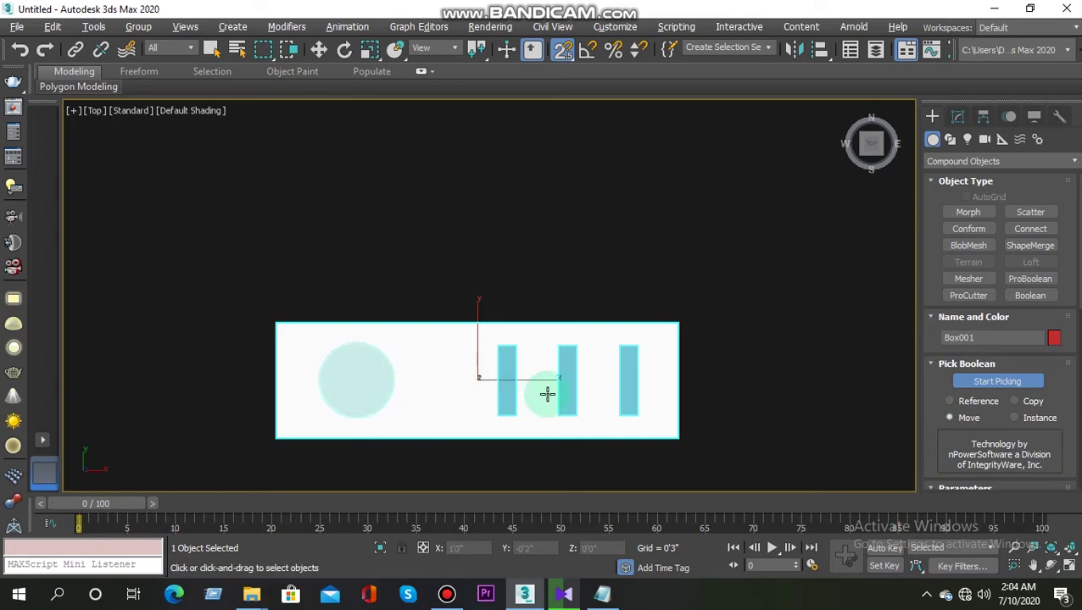
mouse_move(550, 393)
middle_mouse_down("alt")
mouse_move(476, 393)
mouse_move(560, 352)
mouse_move(562, 316)
mouse_move(542, 489)
mouse_move(572, 337)
mouse_move(553, 299)
mouse_move(572, 379)
mouse_move(587, 382)
mouse_move(504, 387)
mouse_move(550, 410)
mouse_move(560, 389)
mouse_move(573, 408)
middle_mouse_up("alt")
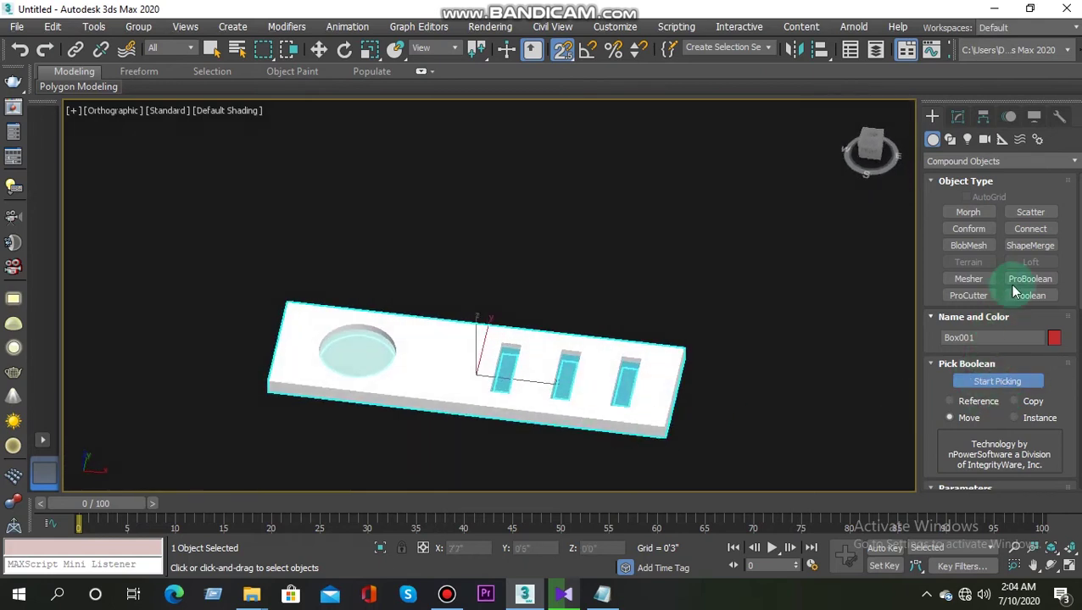
Step: In Top view, select Box005, the other two bar cutters and the round cutter together
left_click(319, 49)
middle_click_drag(465, 366, 474, 390, "alt")
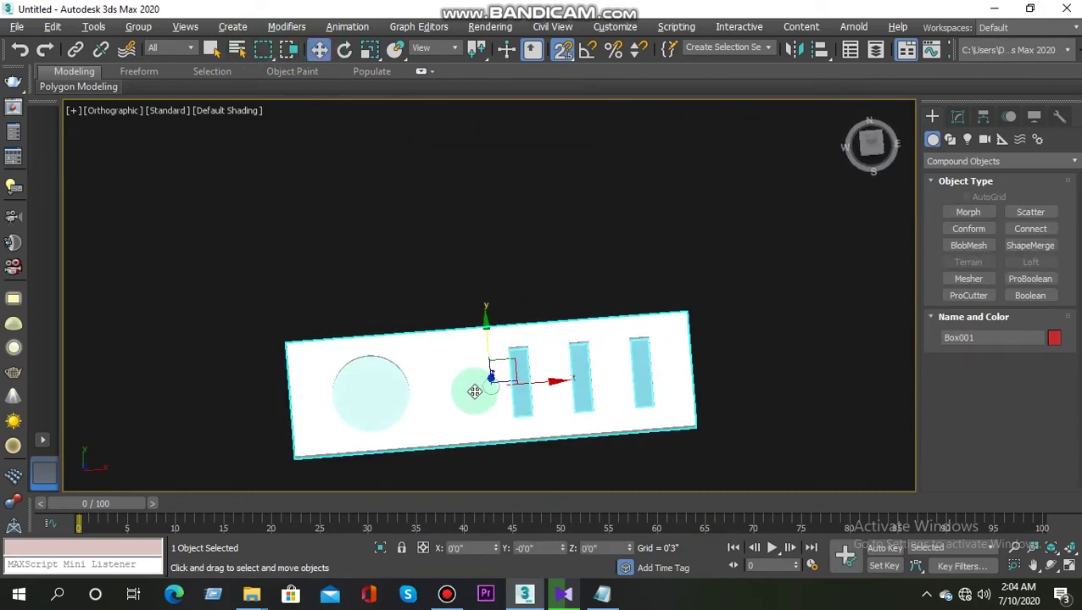
left_click(869, 144)
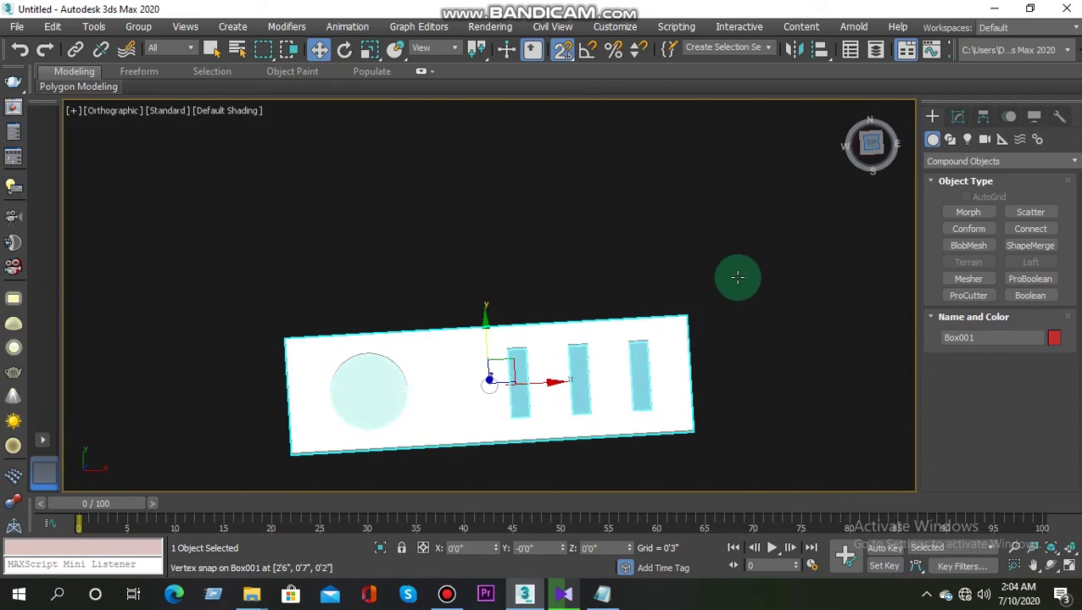
left_click(634, 399)
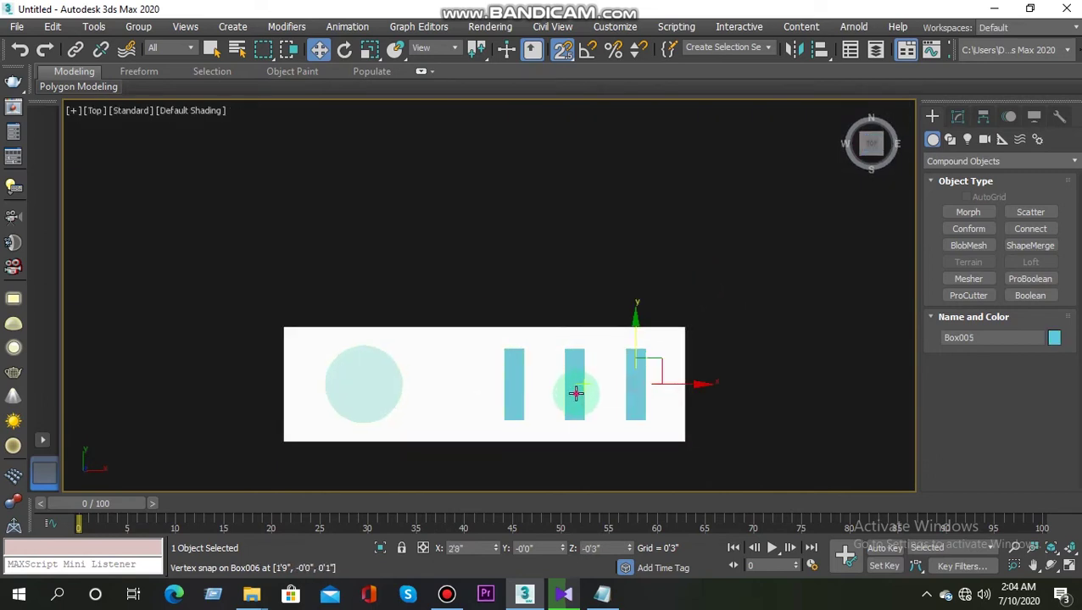
left_click(576, 392, "ctrl")
left_click(513, 383, "ctrl")
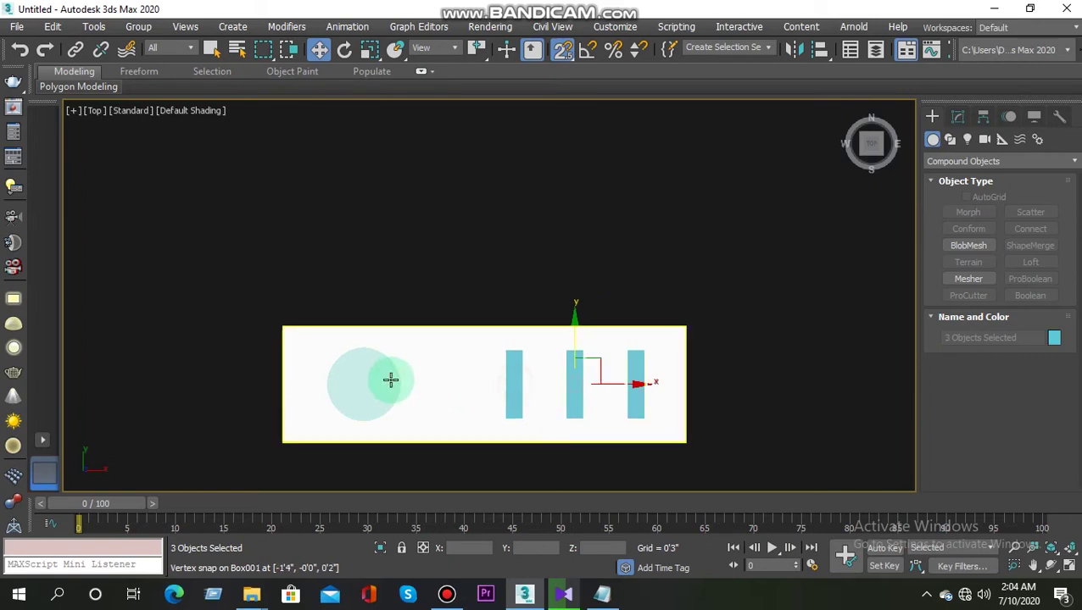
left_click(370, 380, "ctrl")
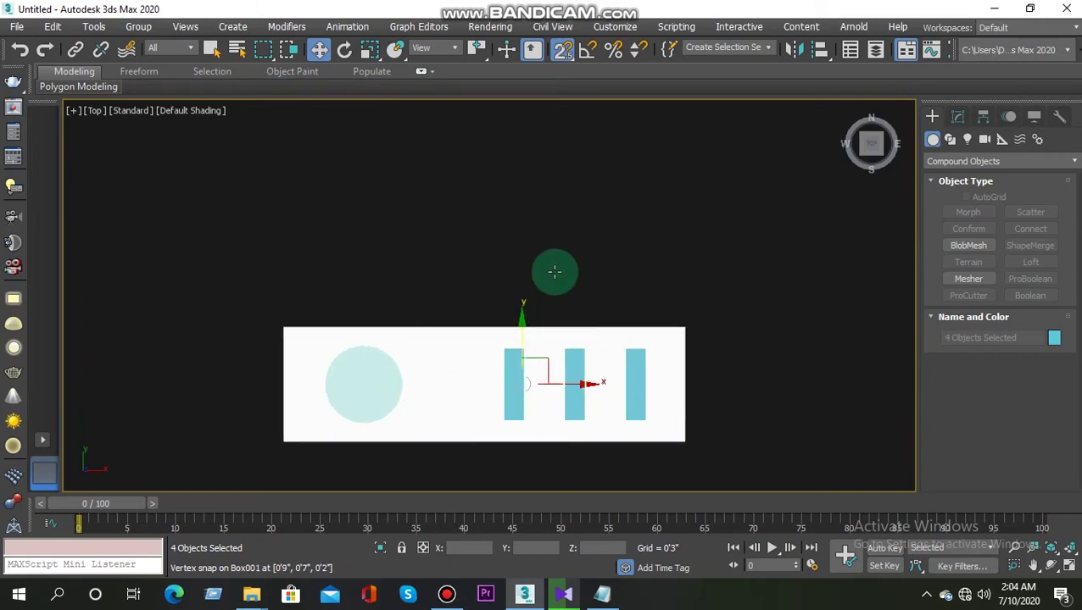
Step: Hide the four selected cutter objects to reveal the openings in the slab
right_click(596, 287)
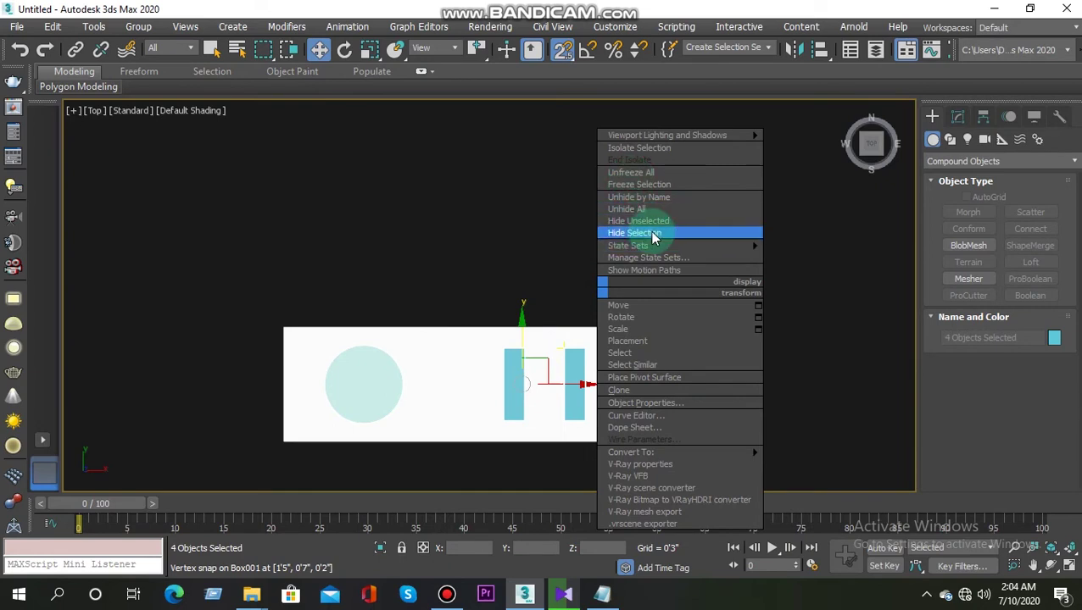
left_click(651, 231)
mouse_move(561, 385)
middle_mouse_down("alt")
mouse_move(551, 333)
mouse_move(573, 315)
mouse_move(452, 314)
mouse_move(467, 338)
mouse_move(513, 324)
middle_mouse_up("alt")
Step: Select Box001 and convert it to an Editable Poly
left_click(533, 327)
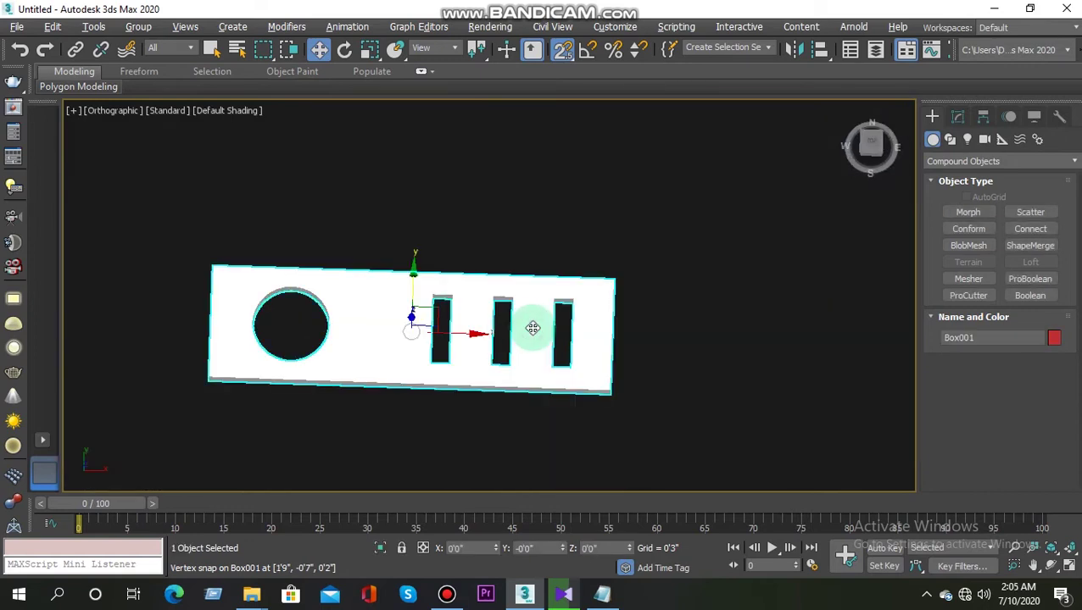
right_click(533, 330)
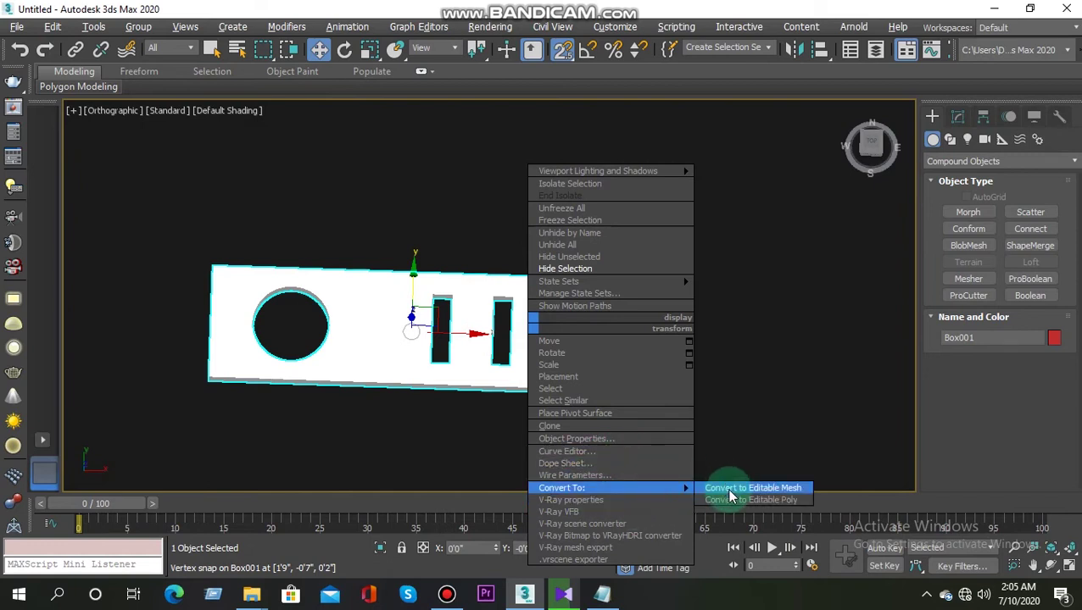
mouse_move(561, 488)
left_click(730, 500)
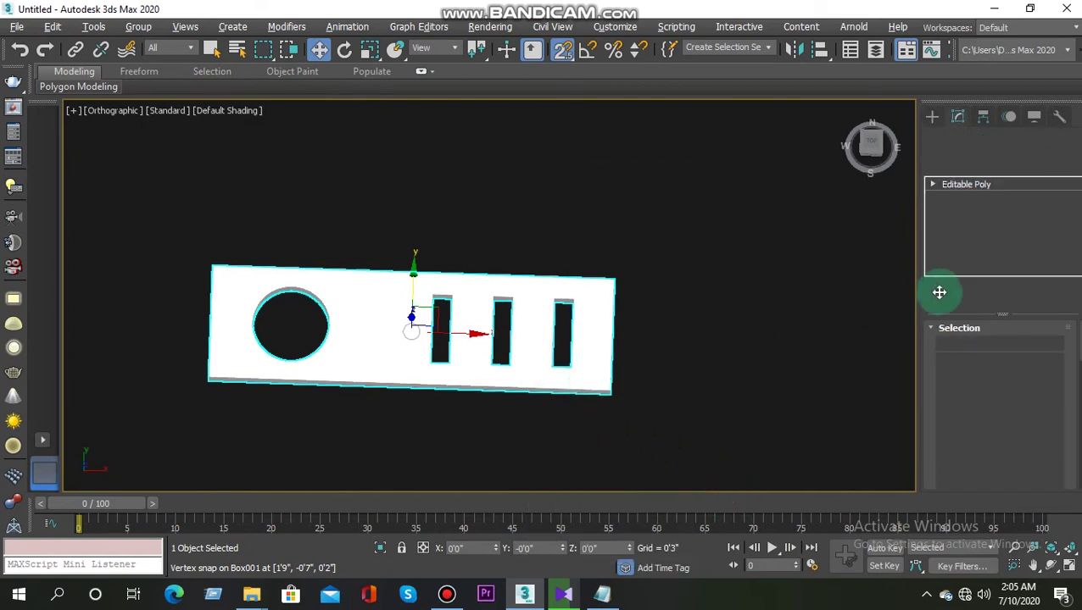
Step: Inset the selected polygons around the round hole and three slots
left_click(1016, 345)
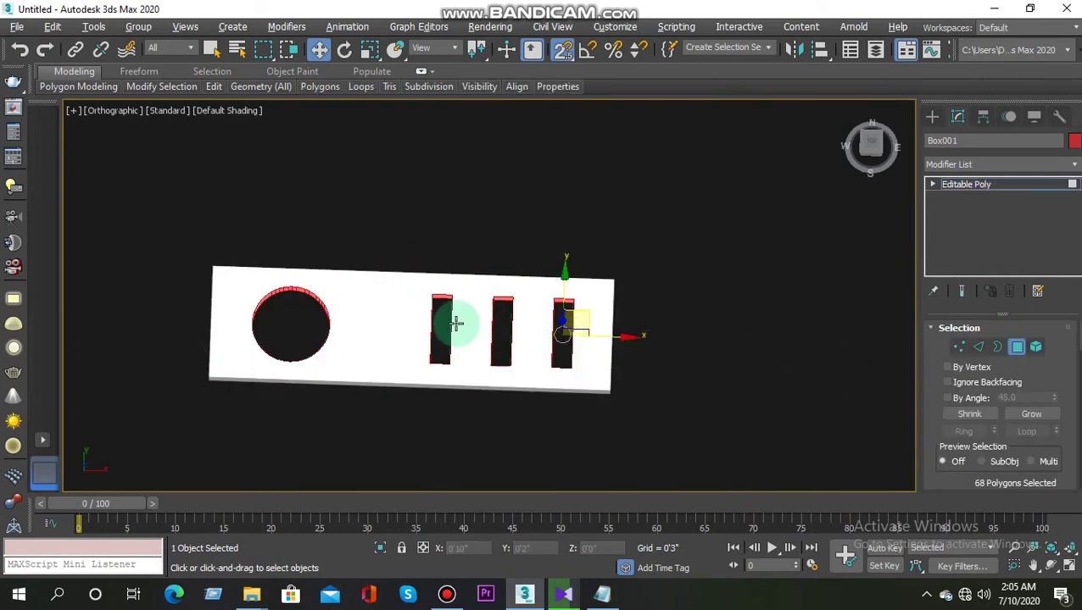
mouse_move(470, 343)
middle_mouse_down("alt")
mouse_move(494, 312)
mouse_move(449, 316)
middle_mouse_up("alt")
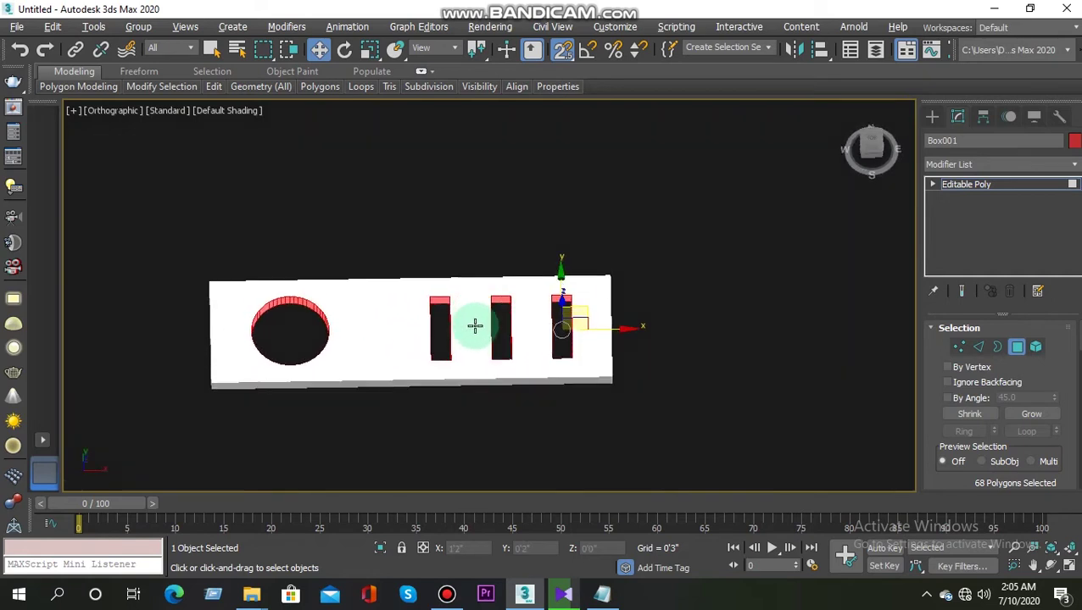
middle_click_drag(449, 316, 562, 357, "alt")
left_click_drag(1026, 442, 1007, 181)
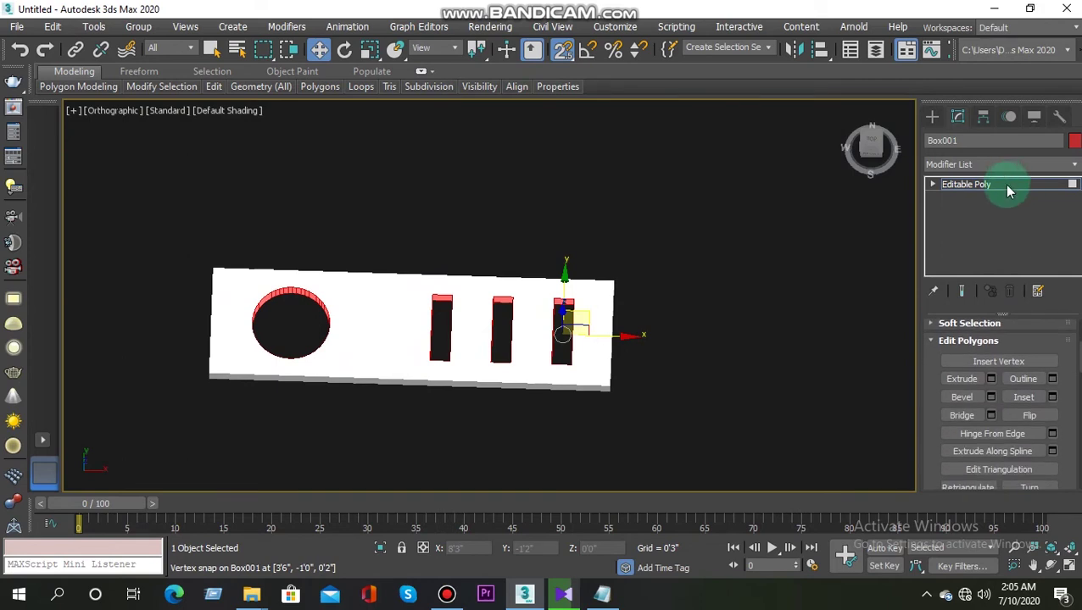
key("z")
left_click(1051, 399)
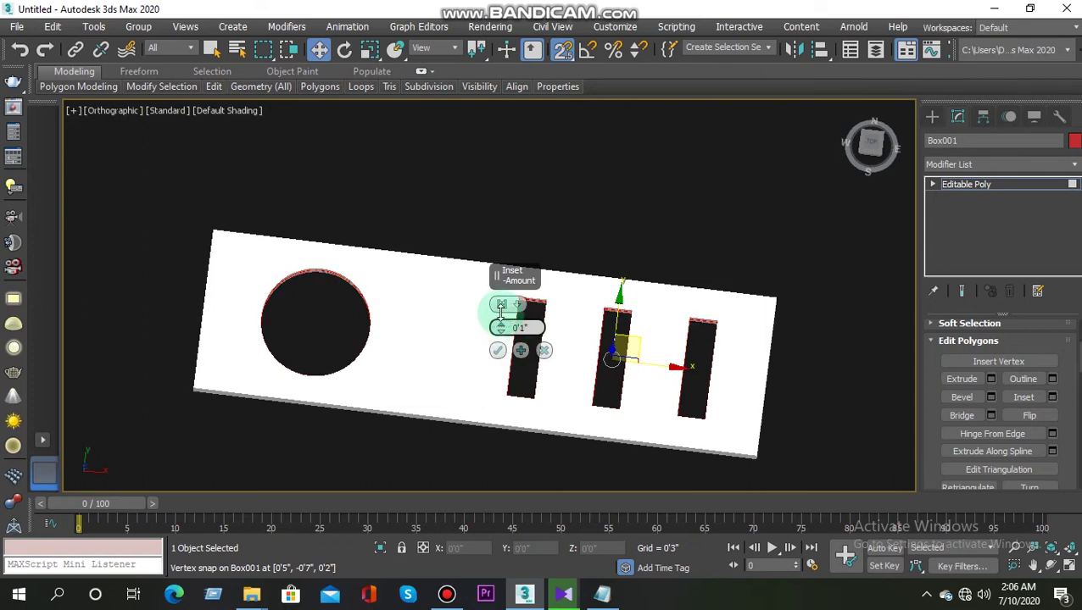
mouse_move(418, 345)
middle_mouse_down("alt")
mouse_move(439, 286)
mouse_move(427, 282)
middle_mouse_up("alt")
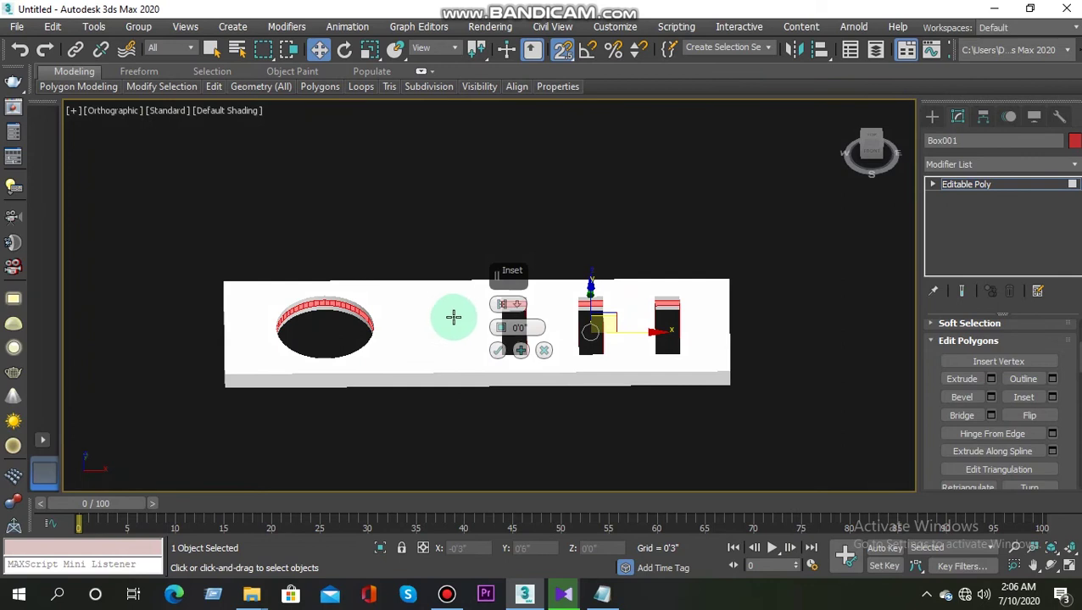
left_click_drag(505, 336, 502, 332)
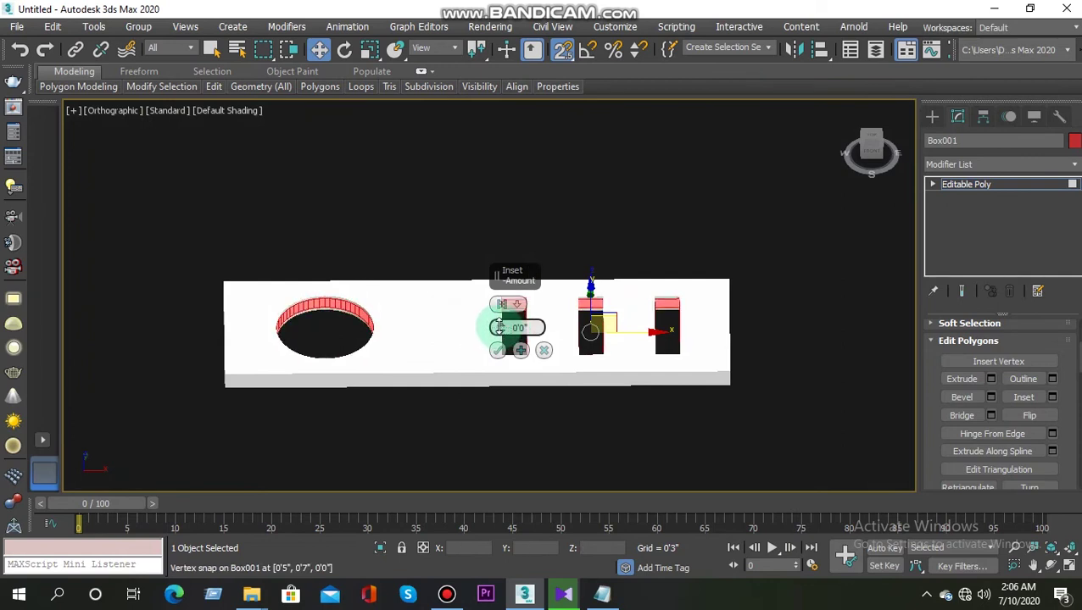
left_click(506, 348)
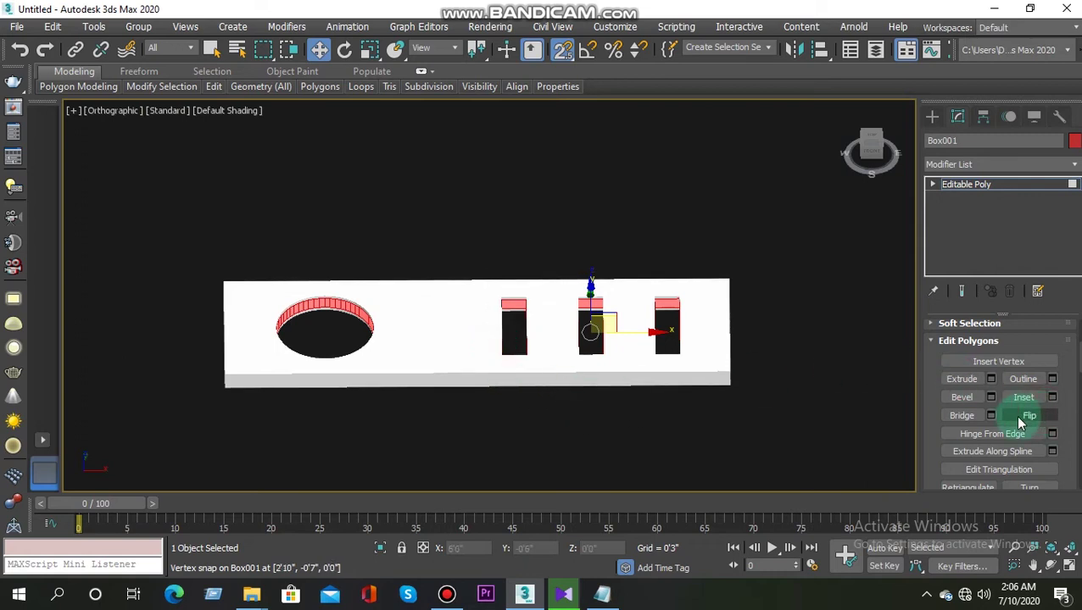
Step: Extrude the inset faces to a height of 0'1"
left_click(990, 381)
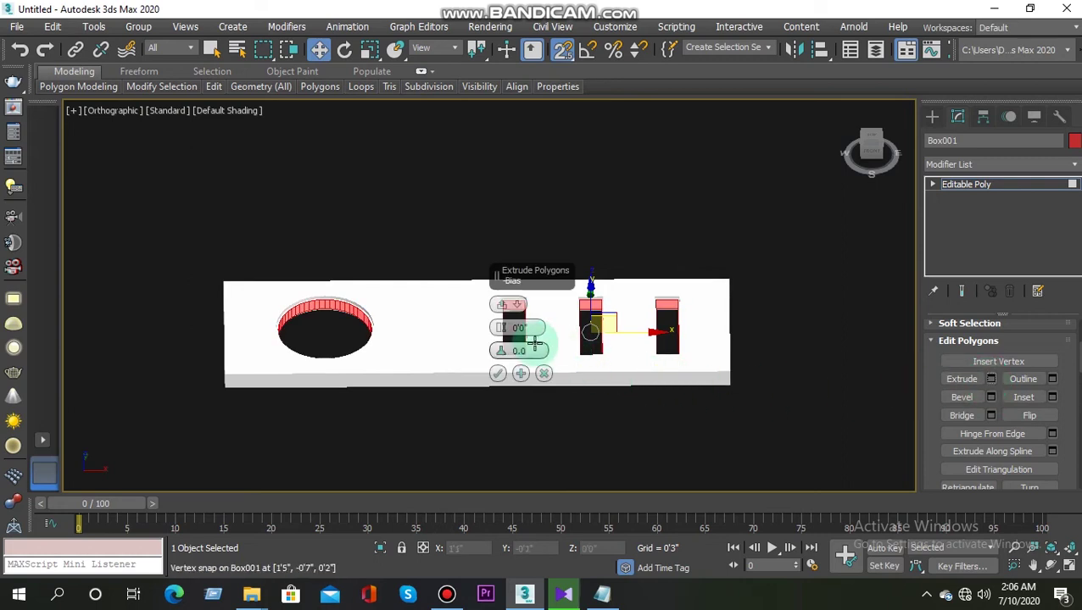
left_click(505, 333)
left_click_drag(500, 327, 500, 322)
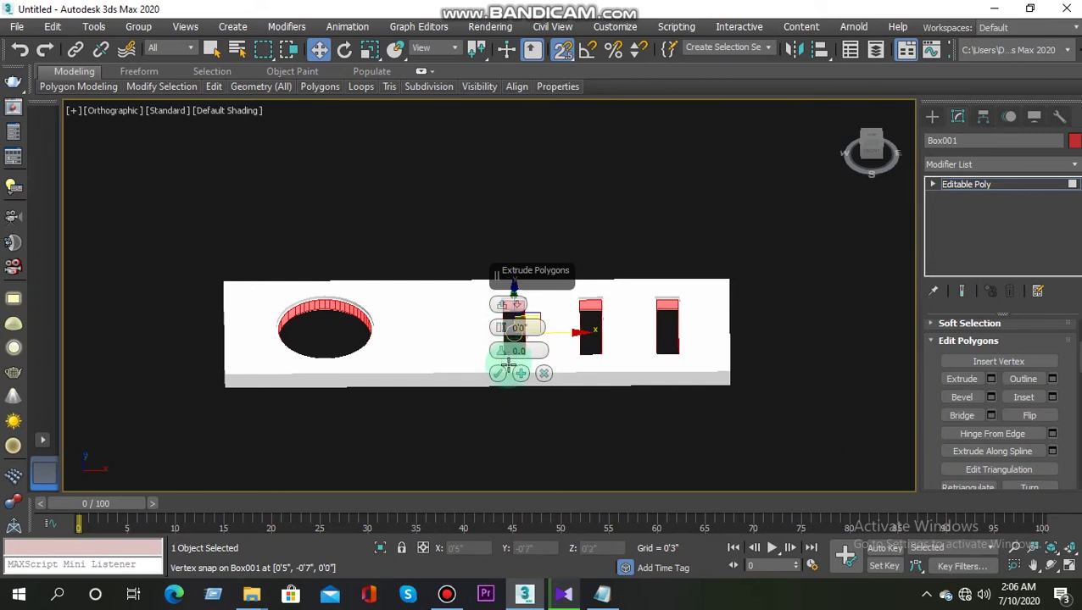
left_click(500, 374)
mouse_move(579, 355)
middle_mouse_down("alt")
mouse_move(532, 414)
mouse_move(580, 416)
mouse_move(623, 391)
middle_mouse_up("alt")
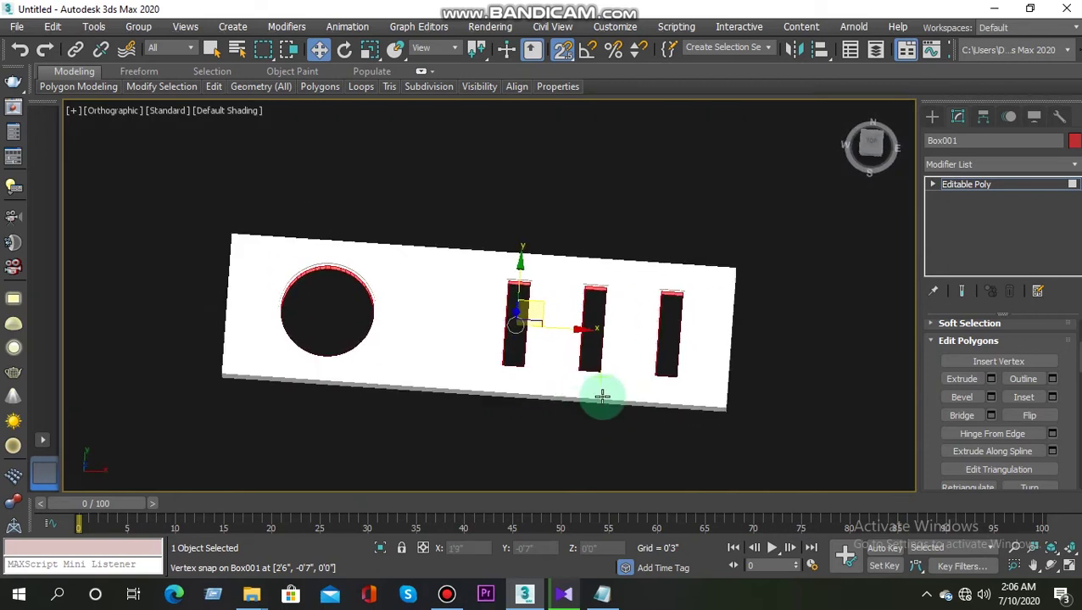
Step: In the Material Editor, name a new material 'fgd' and give it a blue diffuse colour
key("m")
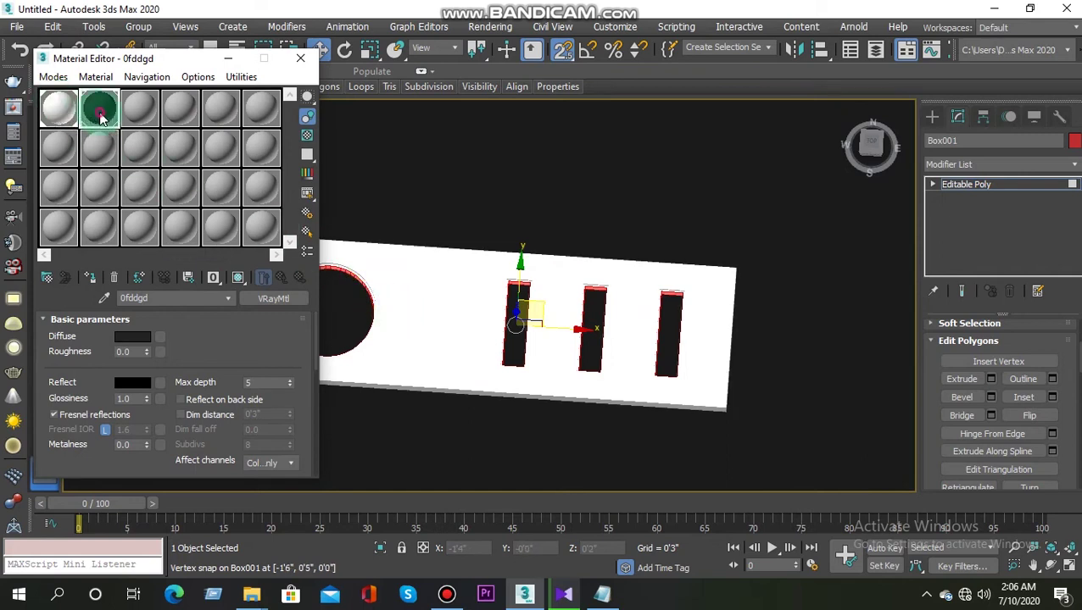
left_click(139, 119)
left_click(170, 298)
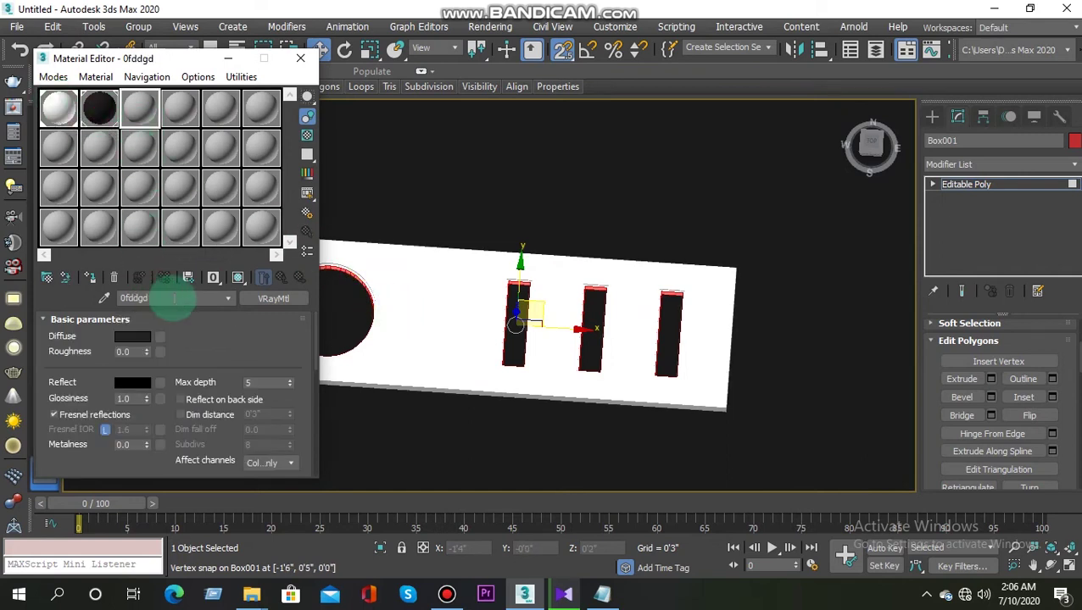
type("fgd")
left_click(146, 343)
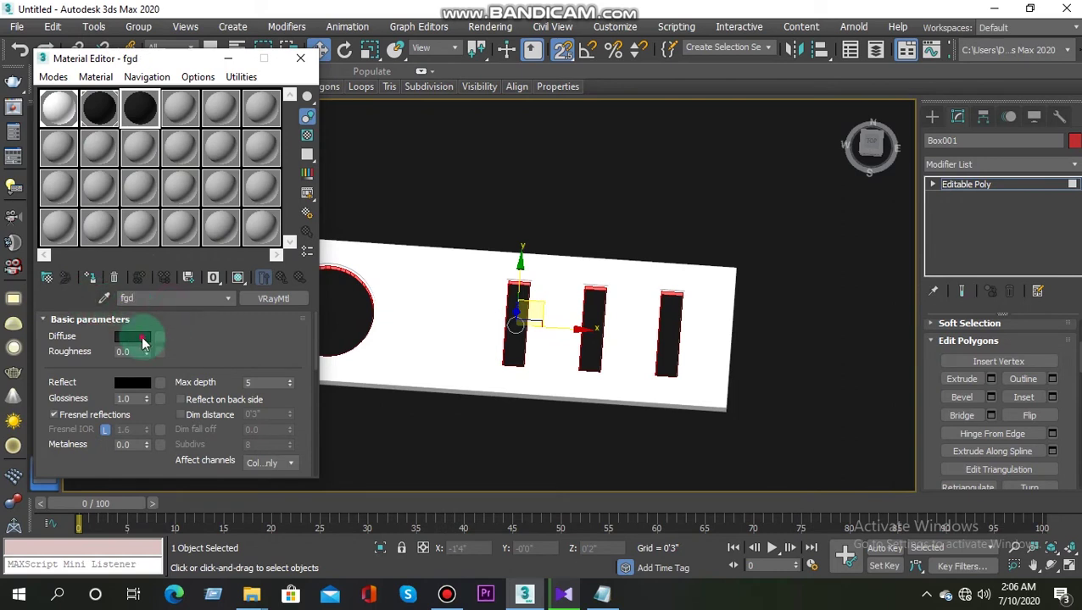
left_click_drag(400, 125, 394, 117)
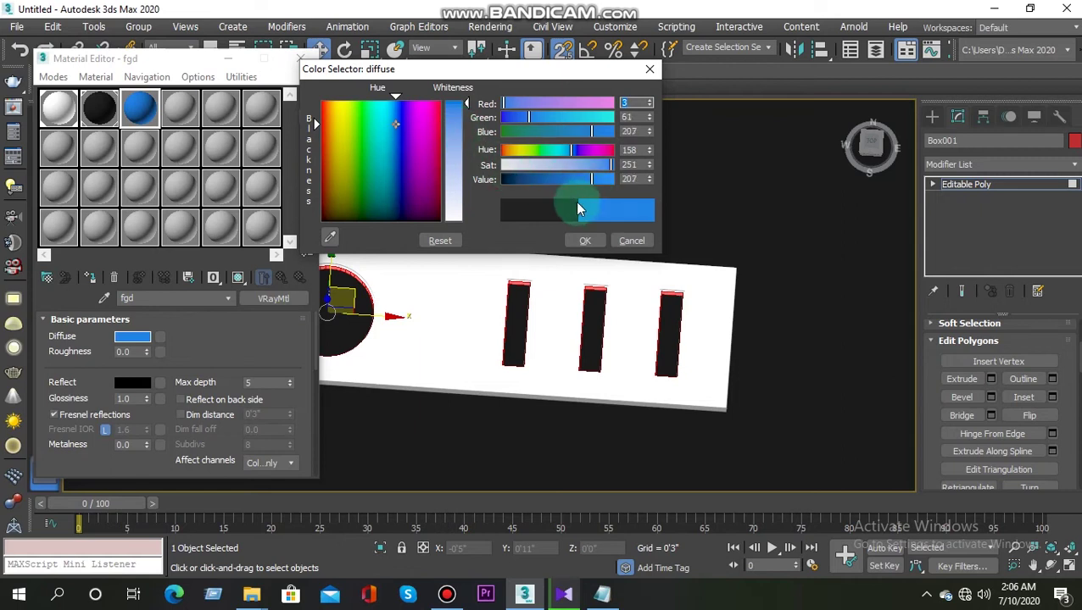
left_click(583, 240)
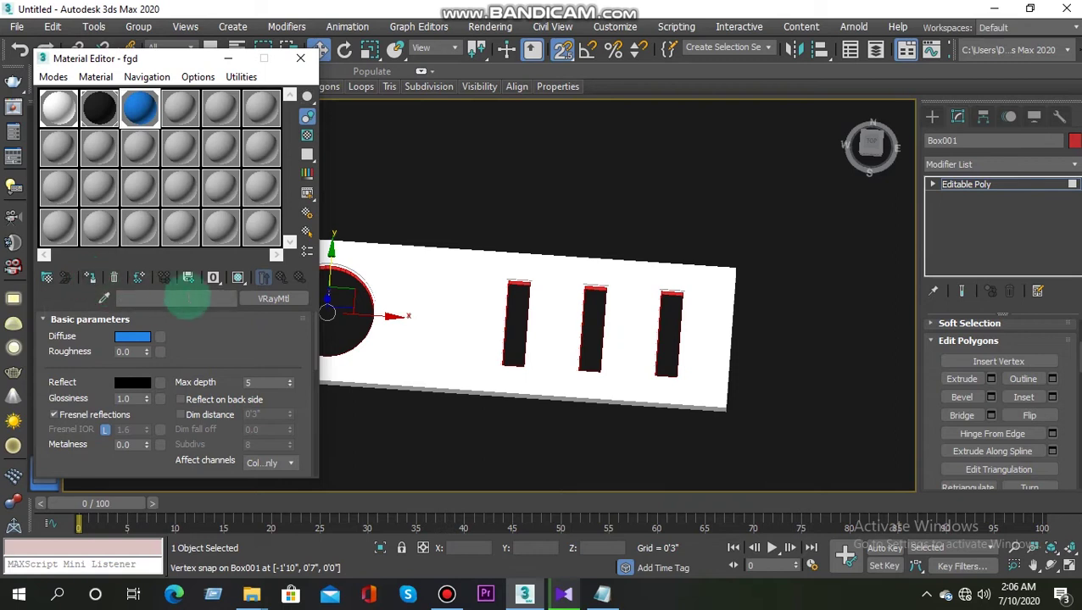
Step: Show the fgd material in the viewport and assign it to the selected hole and slot faces
left_click(234, 282)
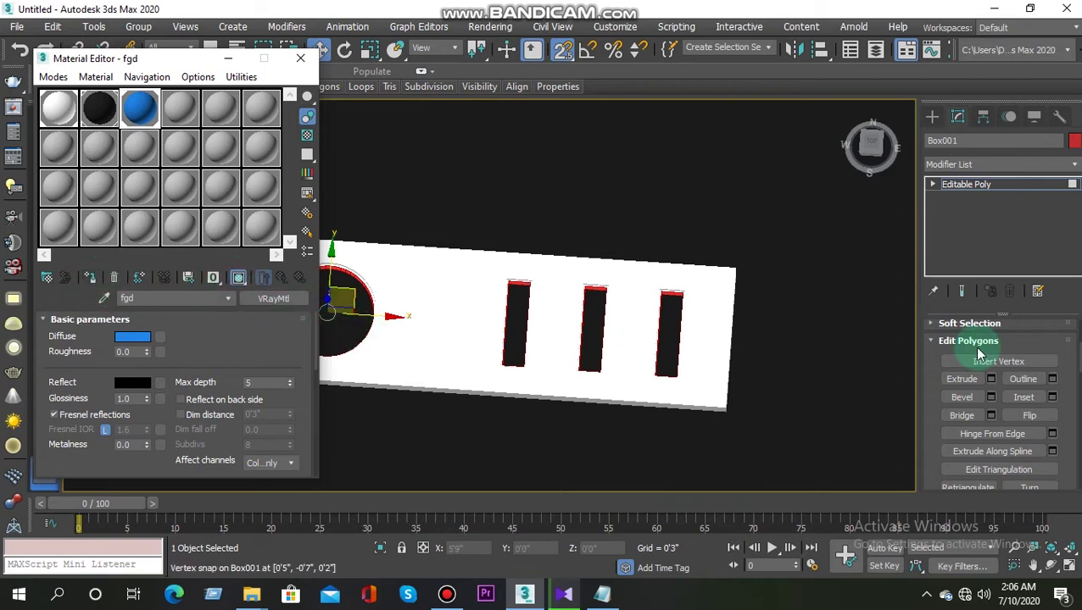
scroll(1018, 352, "up", 3)
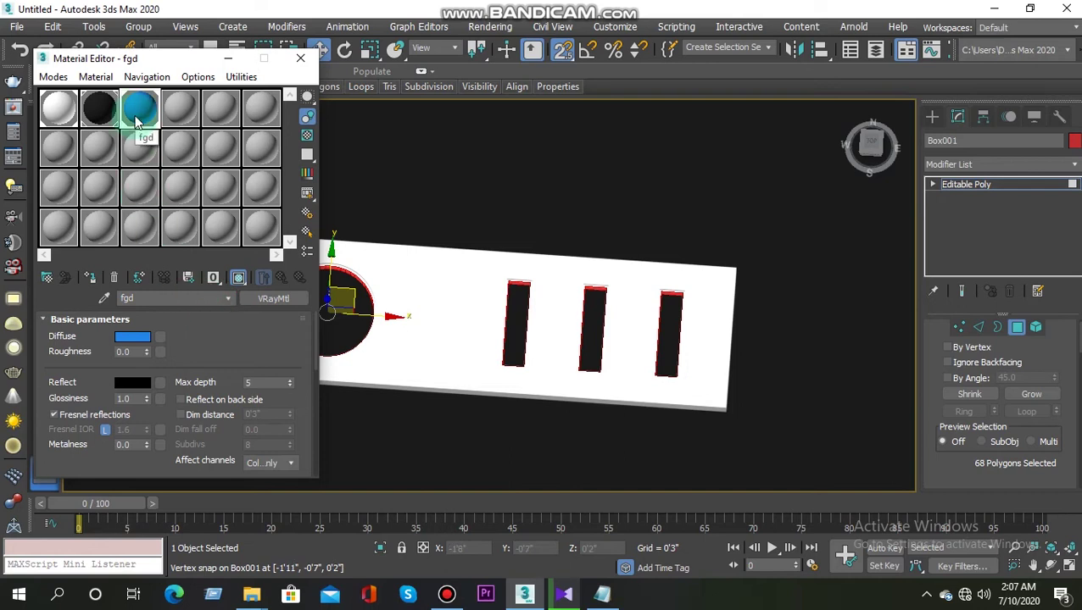
left_click(130, 323)
left_click(132, 337)
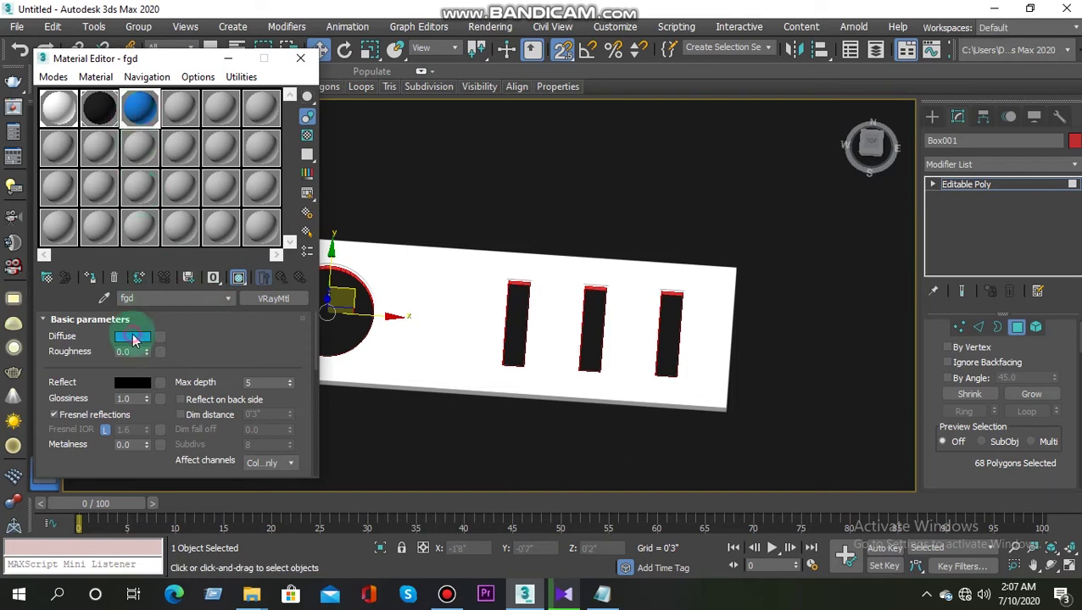
left_click(584, 241)
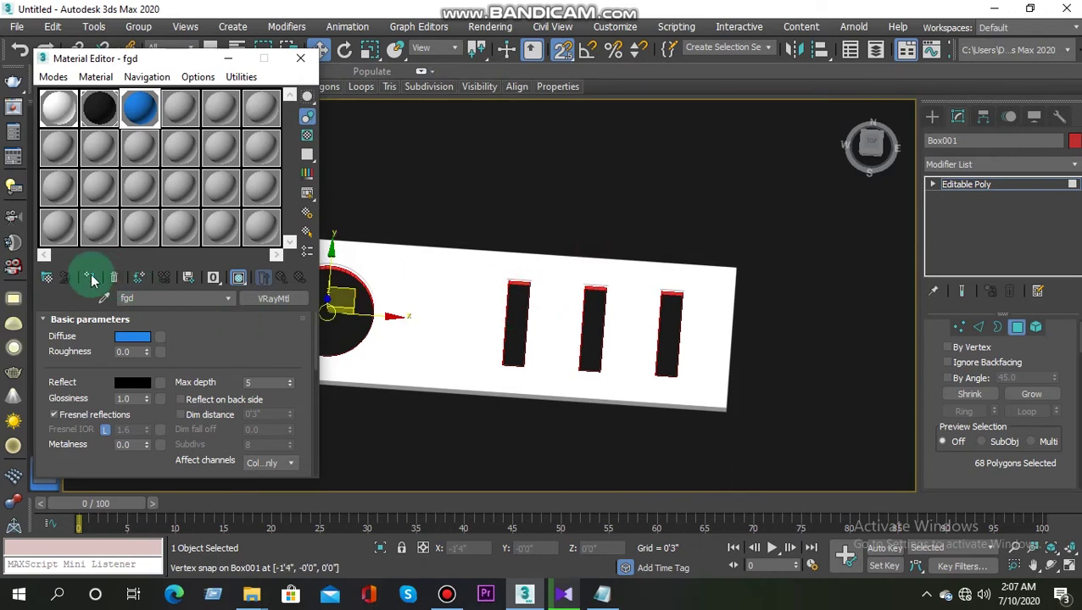
left_click(229, 278)
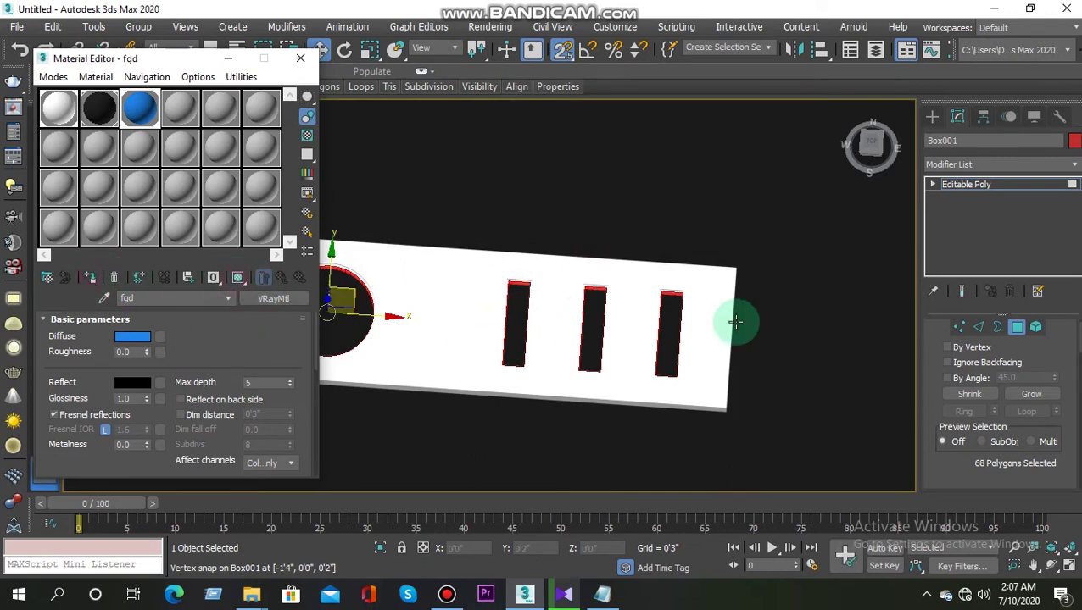
left_click(1019, 335)
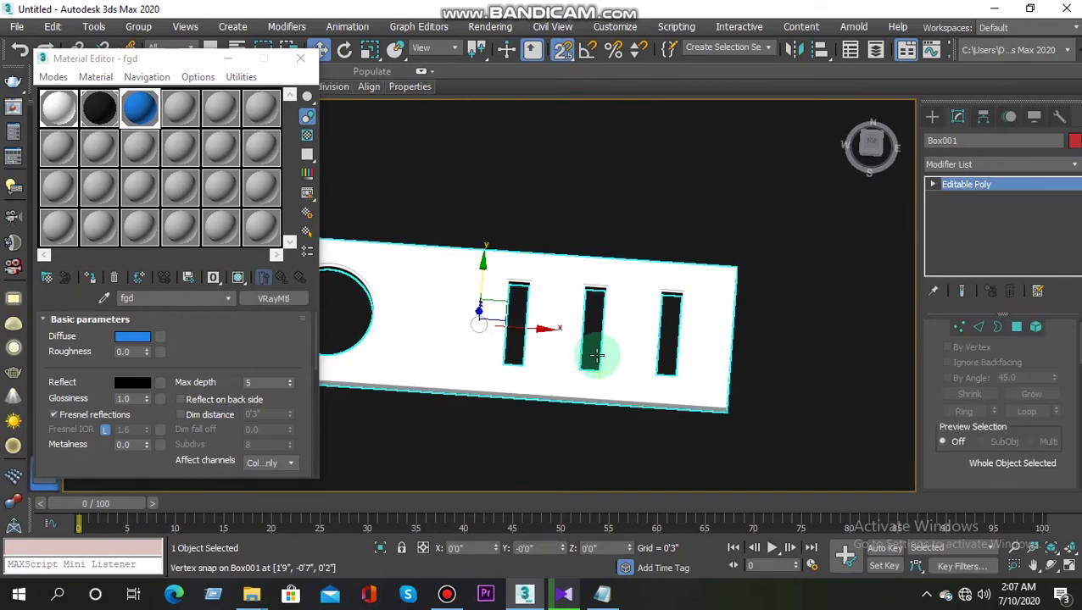
Step: Leave face editing, select Plane001, and view the slab from the Top, then Front
mouse_move(609, 355)
middle_mouse_down("alt")
mouse_move(673, 339)
mouse_move(552, 290)
mouse_move(604, 294)
middle_mouse_up("alt")
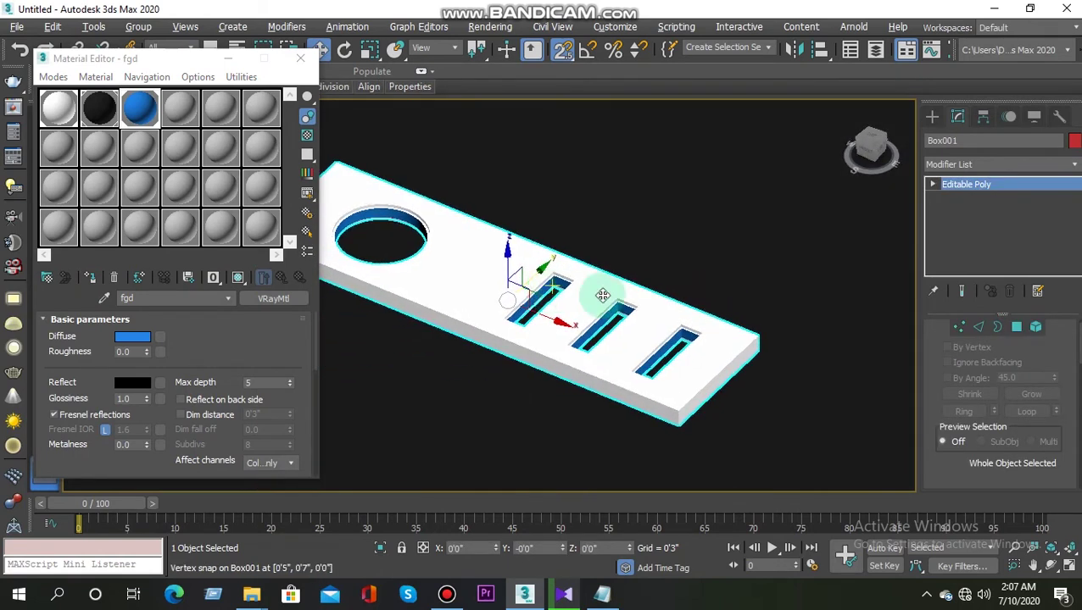
left_click(703, 267)
mouse_move(560, 350)
middle_mouse_down("alt")
mouse_move(610, 415)
mouse_move(572, 401)
mouse_move(613, 381)
mouse_move(546, 370)
mouse_move(554, 383)
mouse_move(578, 374)
mouse_move(598, 313)
mouse_move(595, 391)
mouse_move(610, 401)
middle_mouse_up("alt")
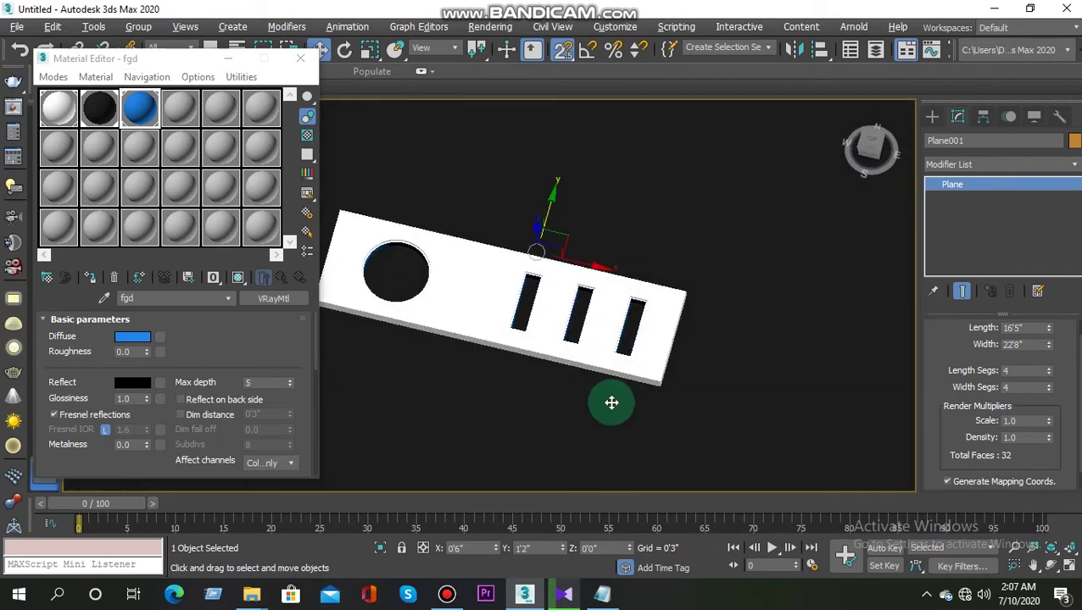
left_click(869, 140)
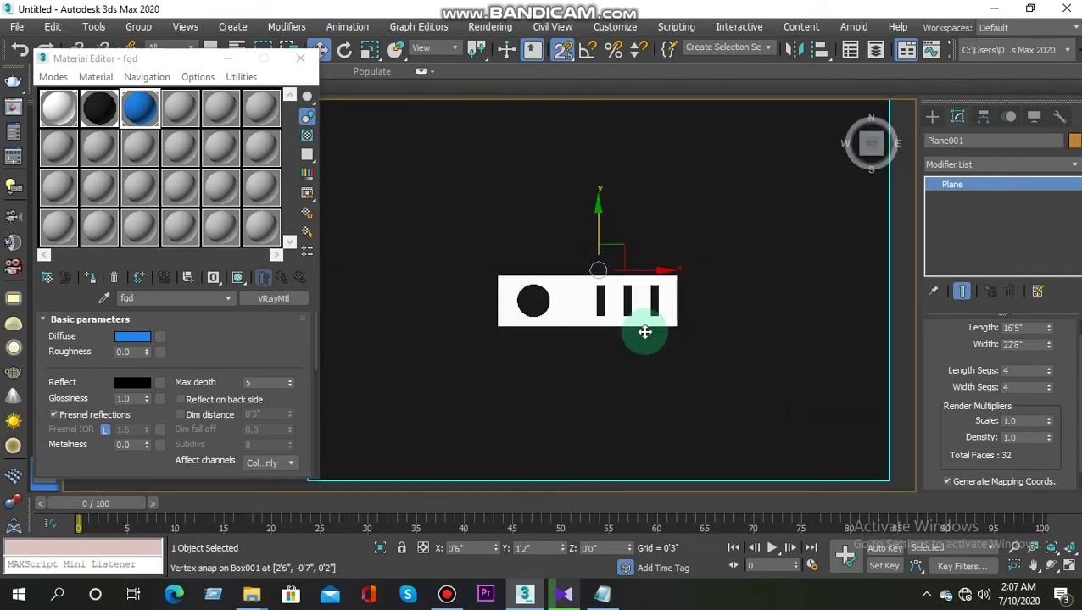
mouse_move(642, 350)
middle_mouse_down("alt")
mouse_move(550, 367)
mouse_move(667, 343)
mouse_move(712, 249)
middle_mouse_up("alt")
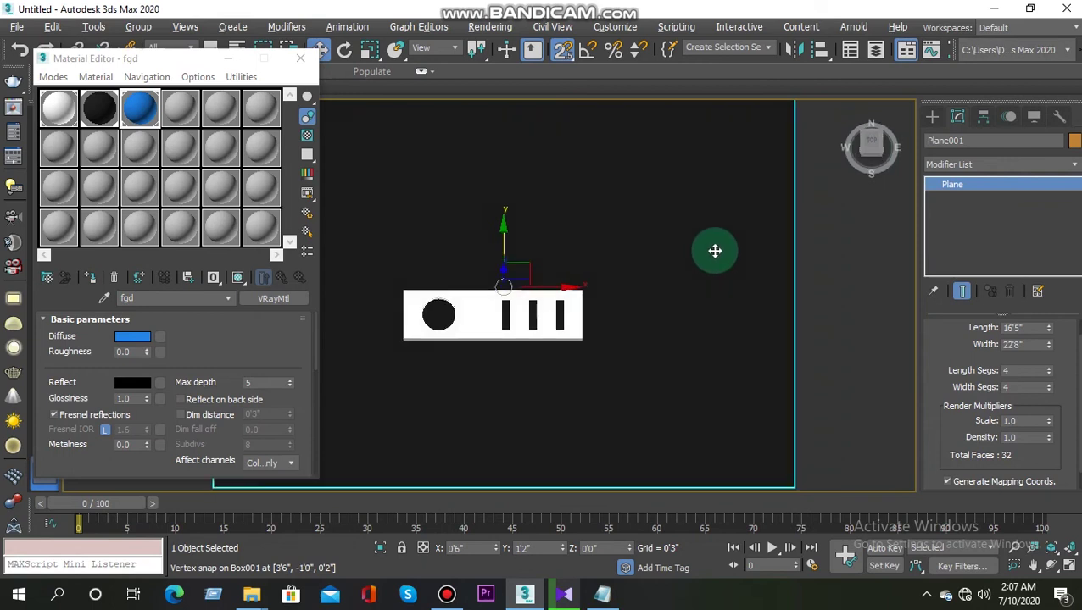
left_click(871, 152)
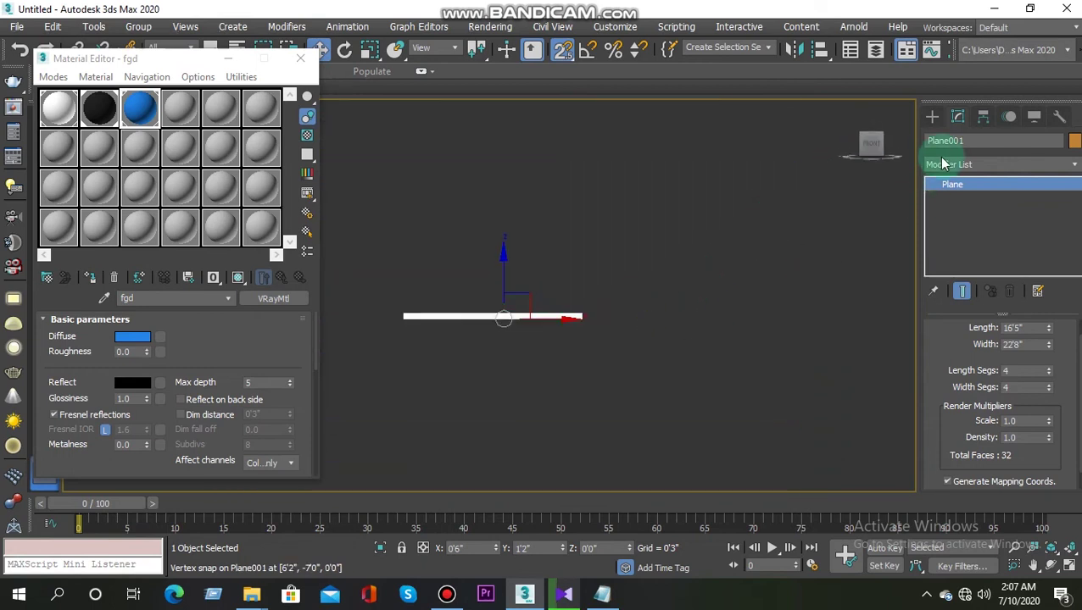
left_click(931, 116)
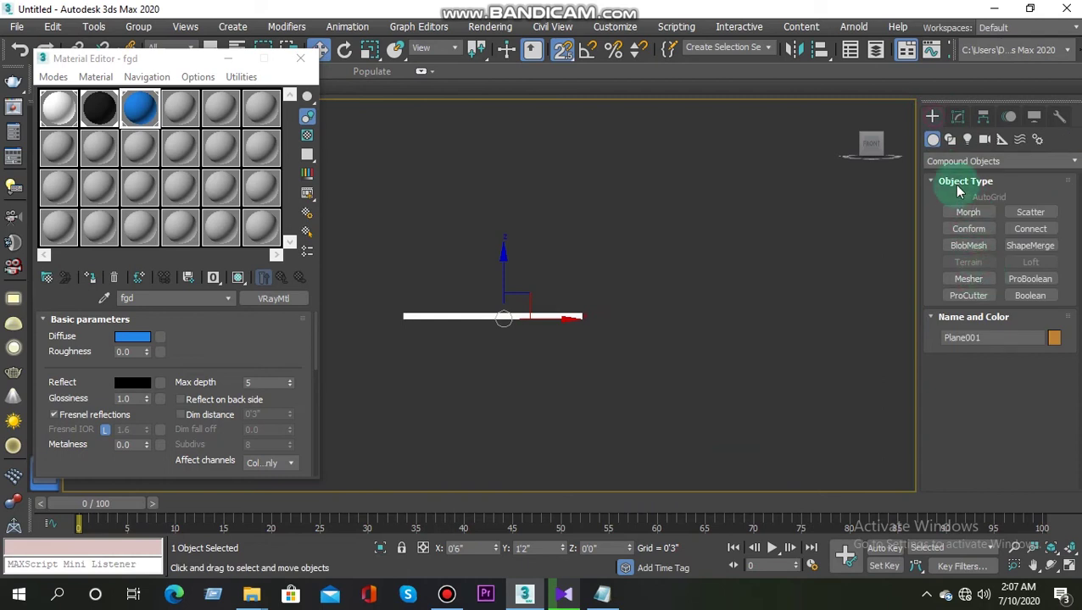
Step: Draw a thin post box below the slab's end and nudge it into place
left_click(975, 161)
left_click(963, 177)
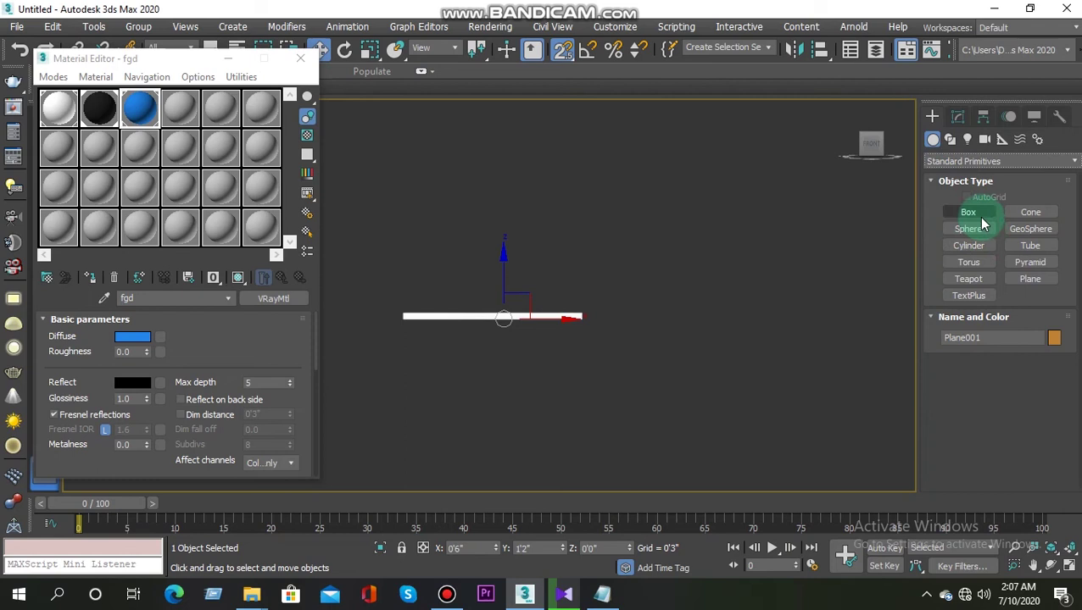
left_click(968, 212)
mouse_move(555, 316)
left_mouse_down()
mouse_move(586, 444)
mouse_move(562, 481)
left_mouse_up()
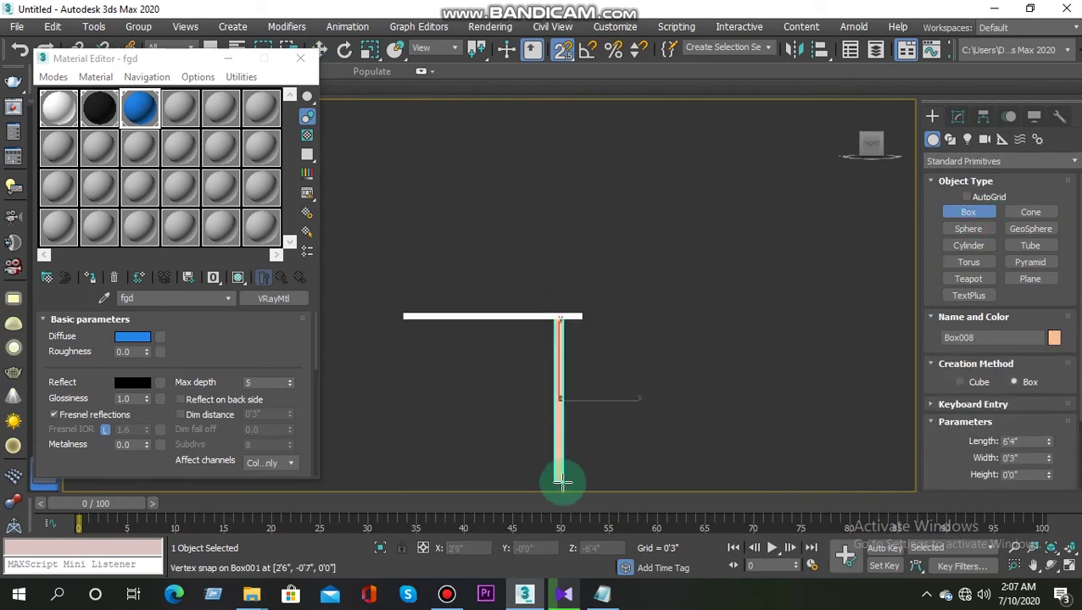
mouse_move(587, 478)
middle_mouse_down("alt")
mouse_move(636, 309)
mouse_move(616, 354)
middle_mouse_up("alt")
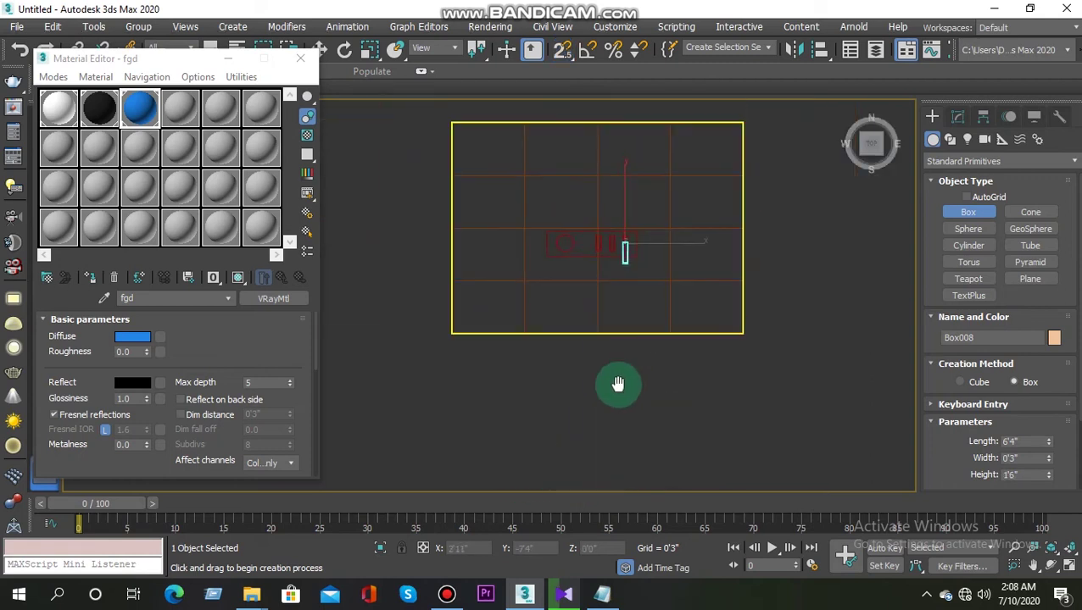
right_click(616, 328)
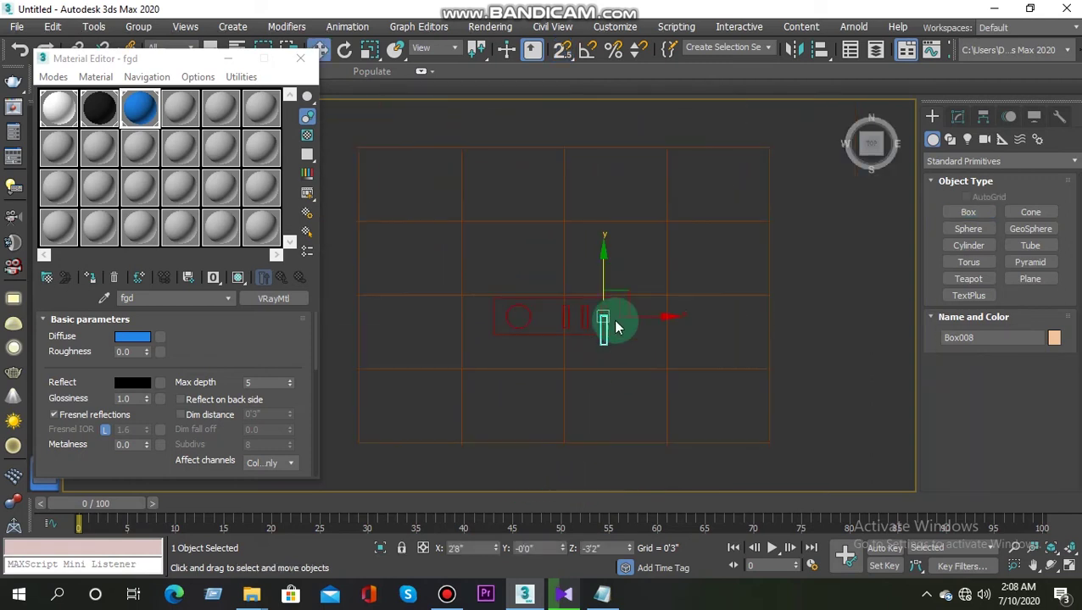
scroll(610, 313, "up", 5)
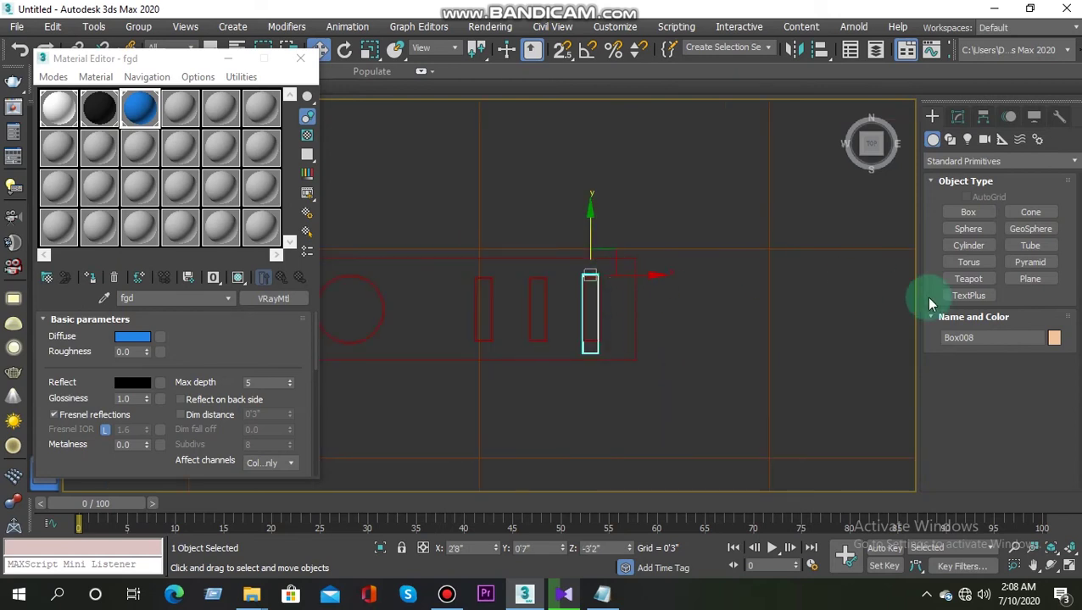
left_click(957, 116)
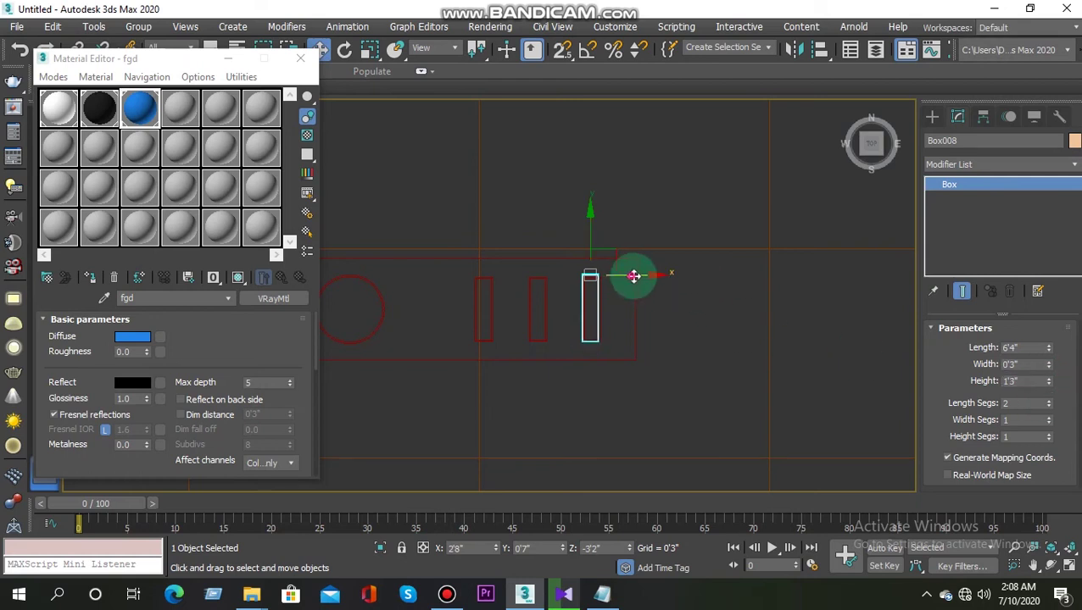
left_click_drag(630, 275, 650, 279)
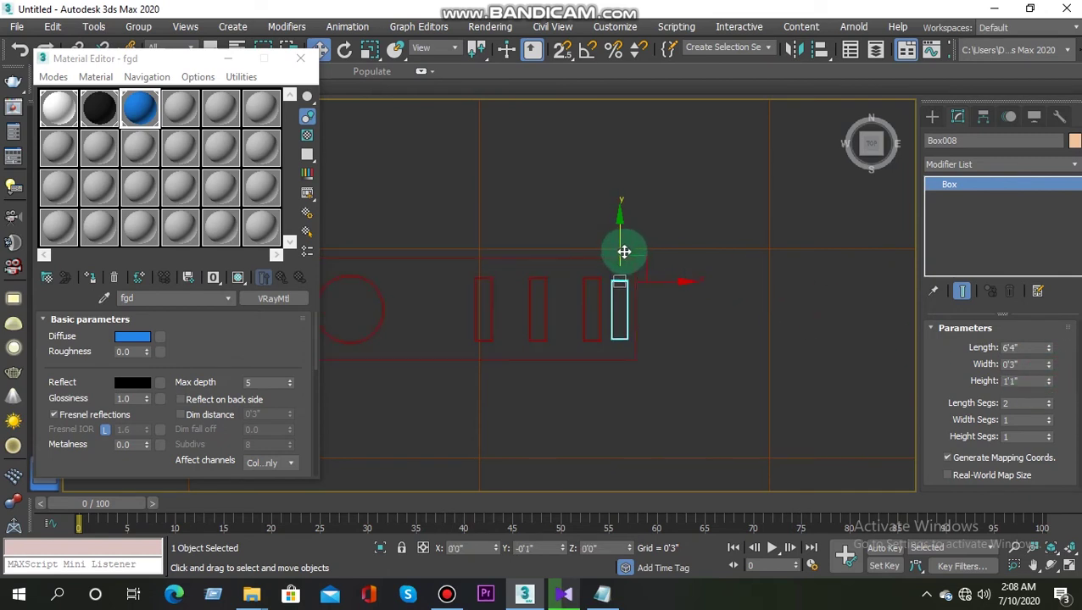
Step: Shift-drag one copy of the post to the slab's other end
scroll(669, 313, "down", 1)
scroll(703, 321, "down", 1)
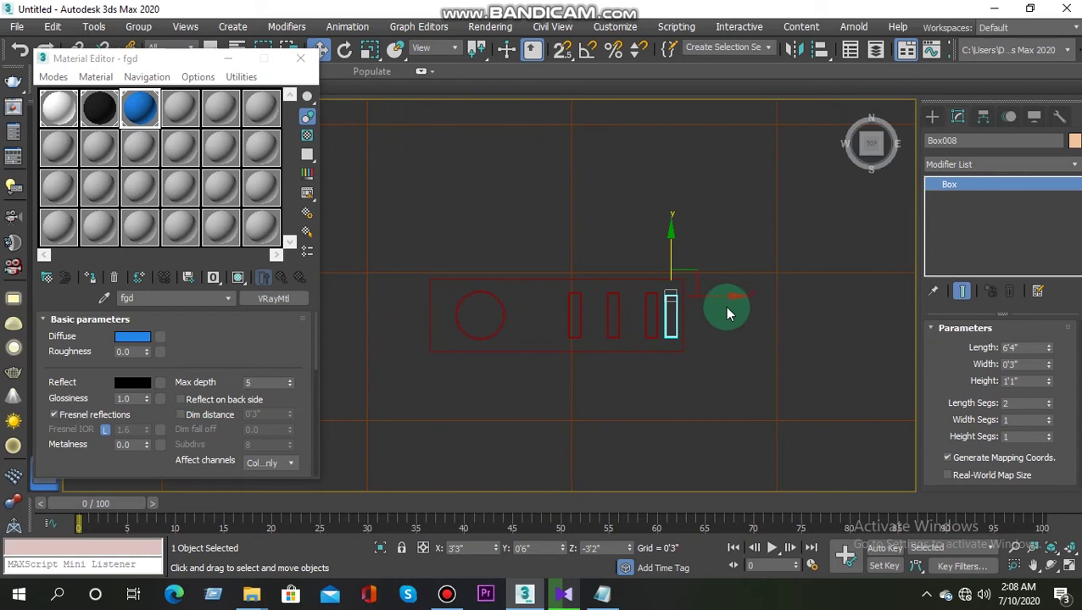
left_click_drag(720, 299, 574, 300, "shift")
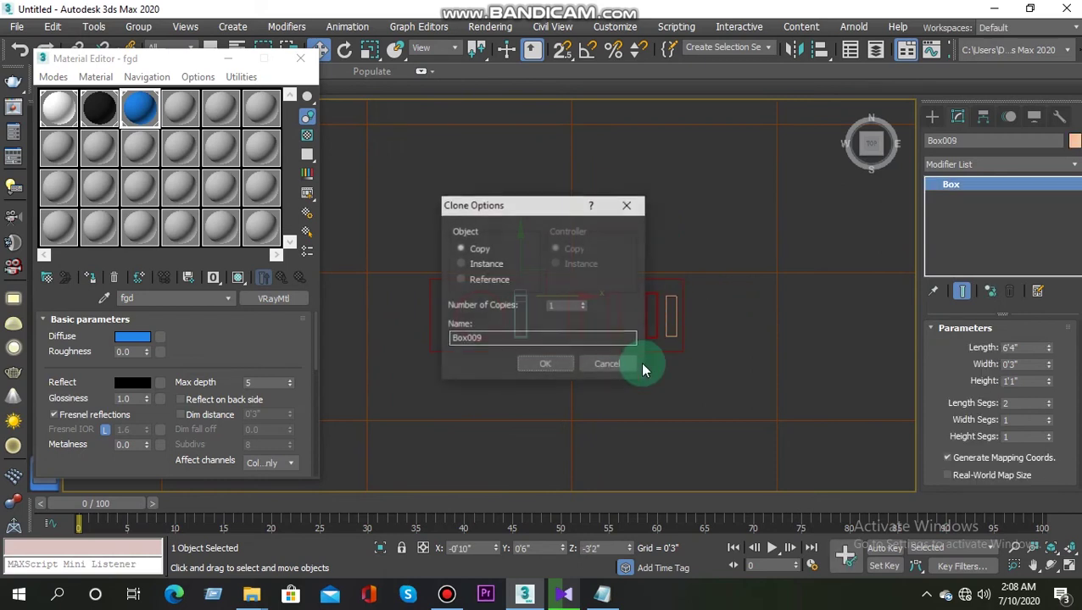
left_click(538, 362)
mouse_move(642, 407)
middle_mouse_down("alt")
mouse_move(665, 306)
mouse_move(641, 276)
mouse_move(650, 236)
mouse_move(626, 302)
mouse_move(857, 152)
mouse_move(854, 185)
mouse_move(792, 197)
mouse_move(724, 234)
mouse_move(512, 505)
mouse_move(582, 386)
middle_mouse_up("alt")
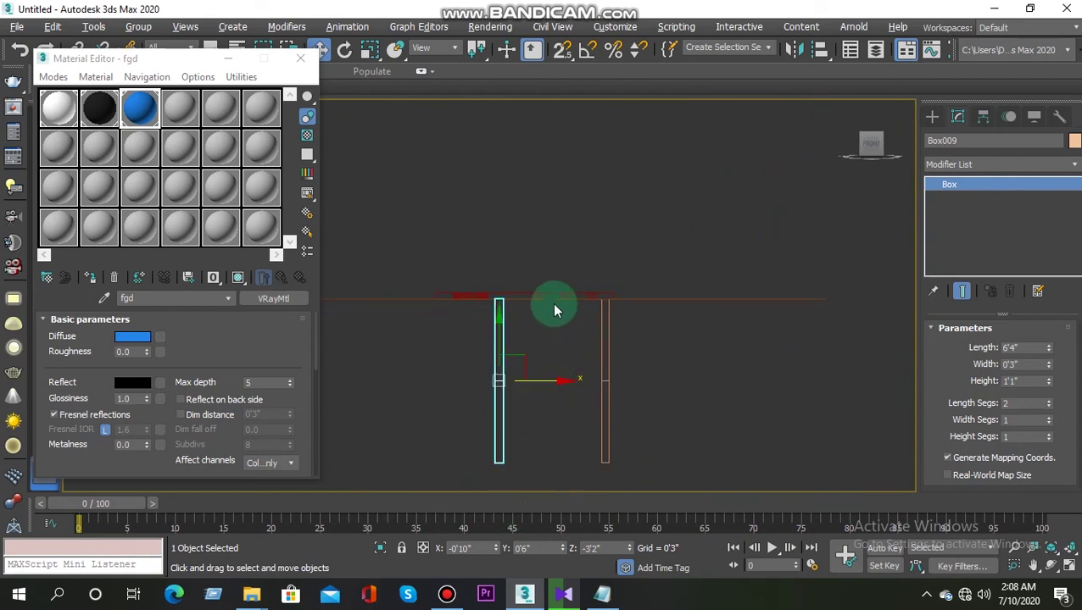
Step: Select both posts and the slab together and centre the structure in the view
left_click(605, 346, "ctrl")
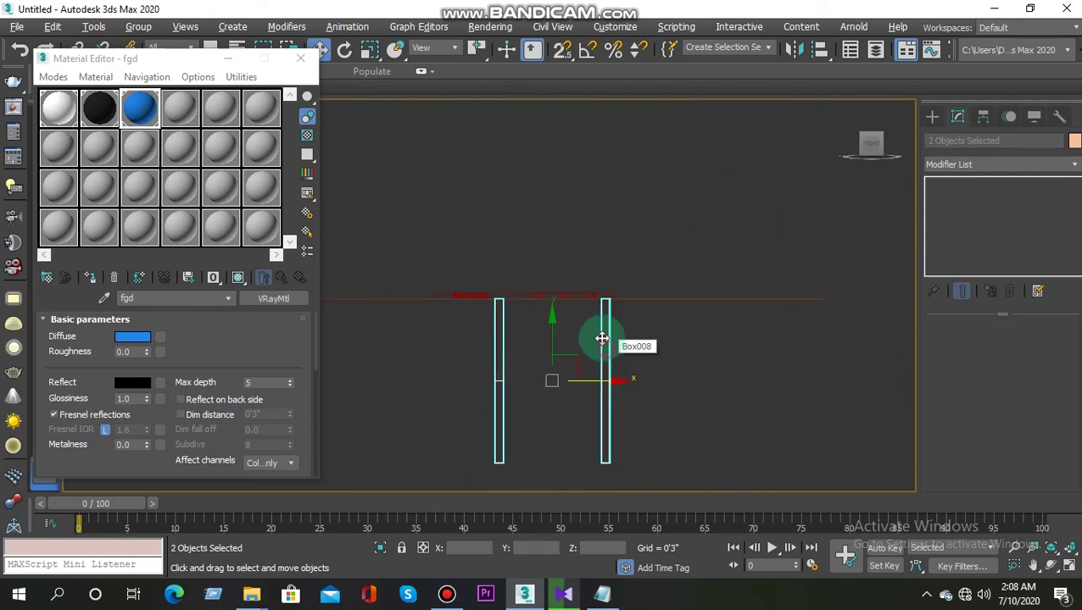
left_click(578, 296, "ctrl")
left_click(578, 296, "alt")
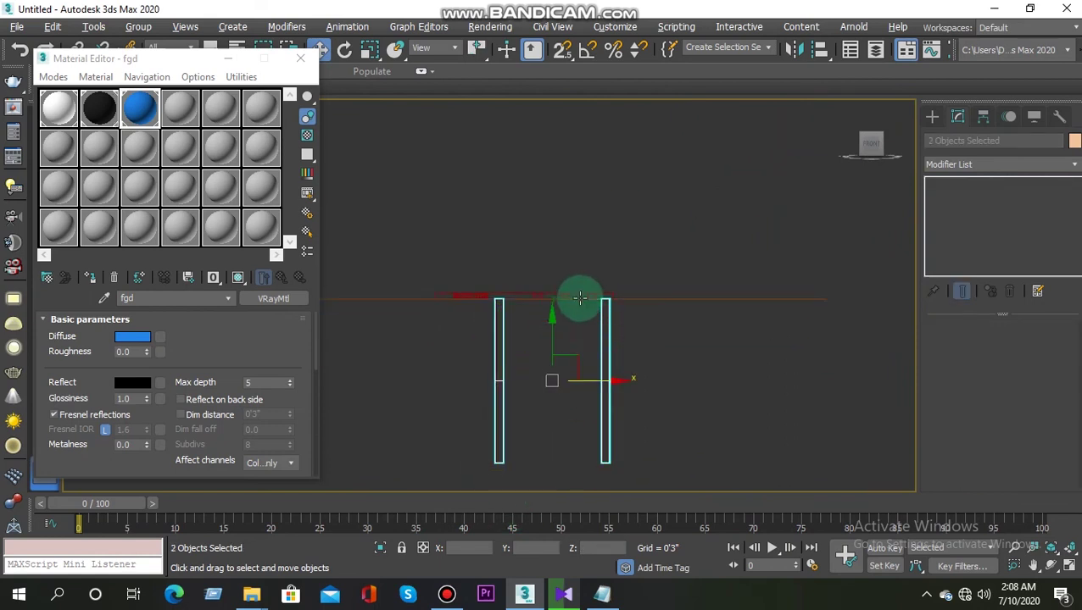
key("ctrl+x")
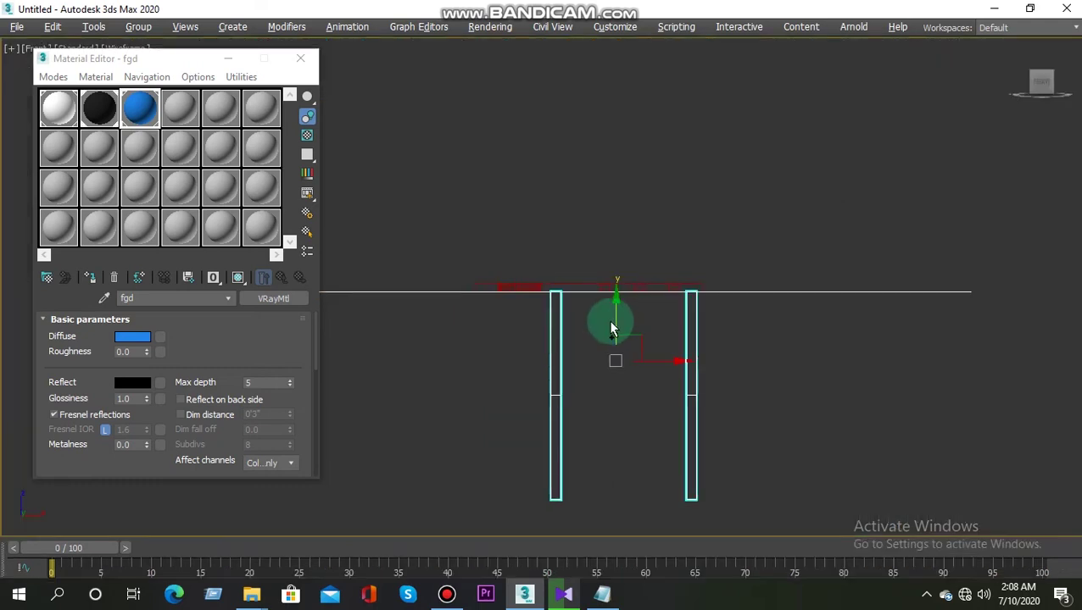
key("ctrl+x")
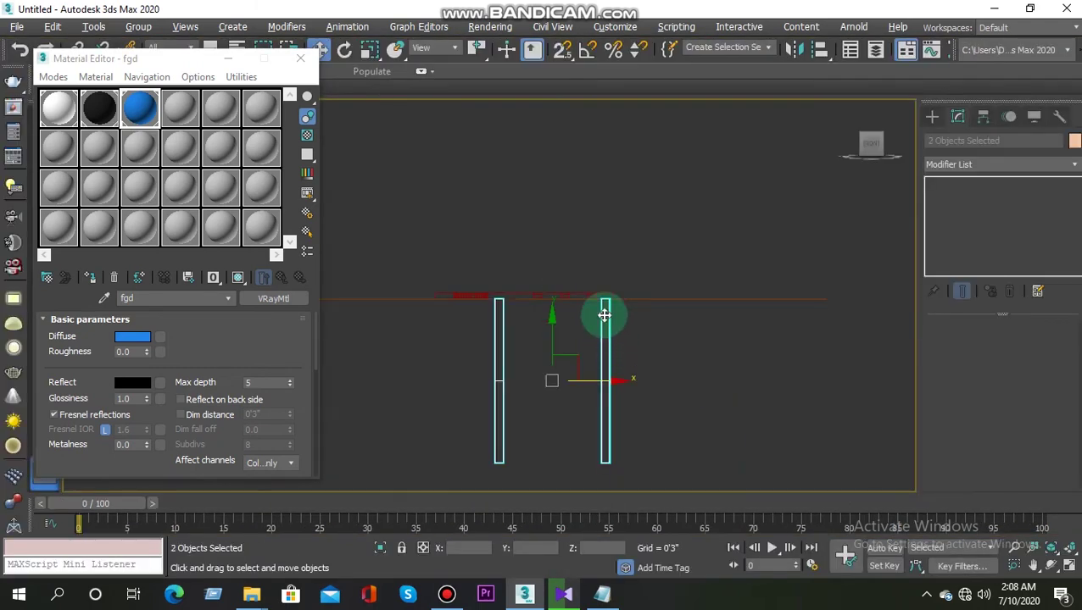
left_click(593, 291, "ctrl")
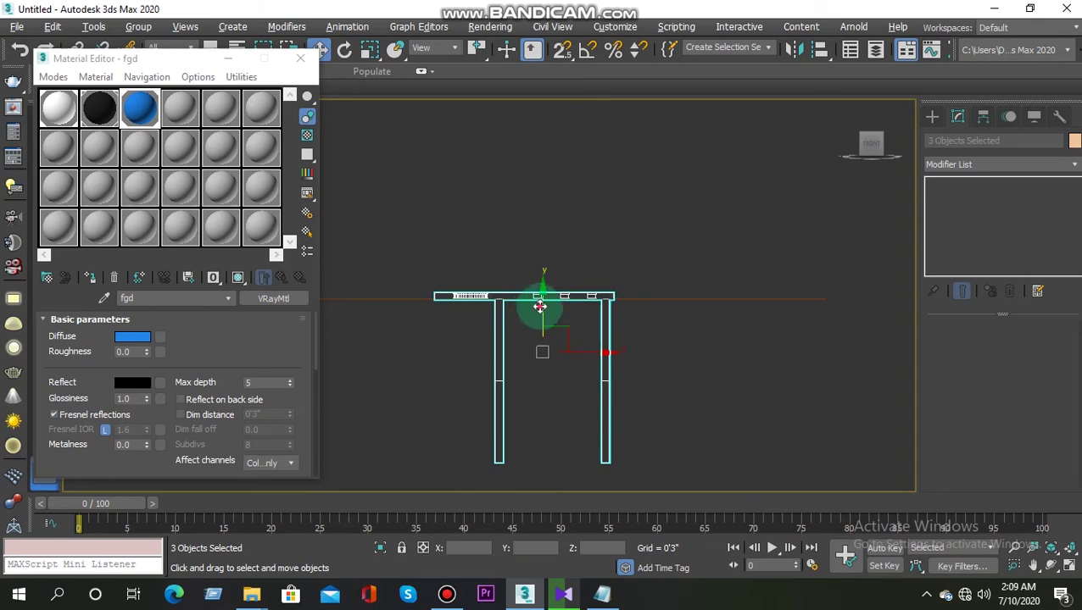
middle_click_drag(539, 307, 551, 138)
mouse_move(553, 188)
middle_mouse_down()
mouse_move(556, 289)
mouse_move(523, 368)
mouse_move(532, 331)
mouse_move(524, 357)
mouse_move(563, 340)
middle_mouse_up()
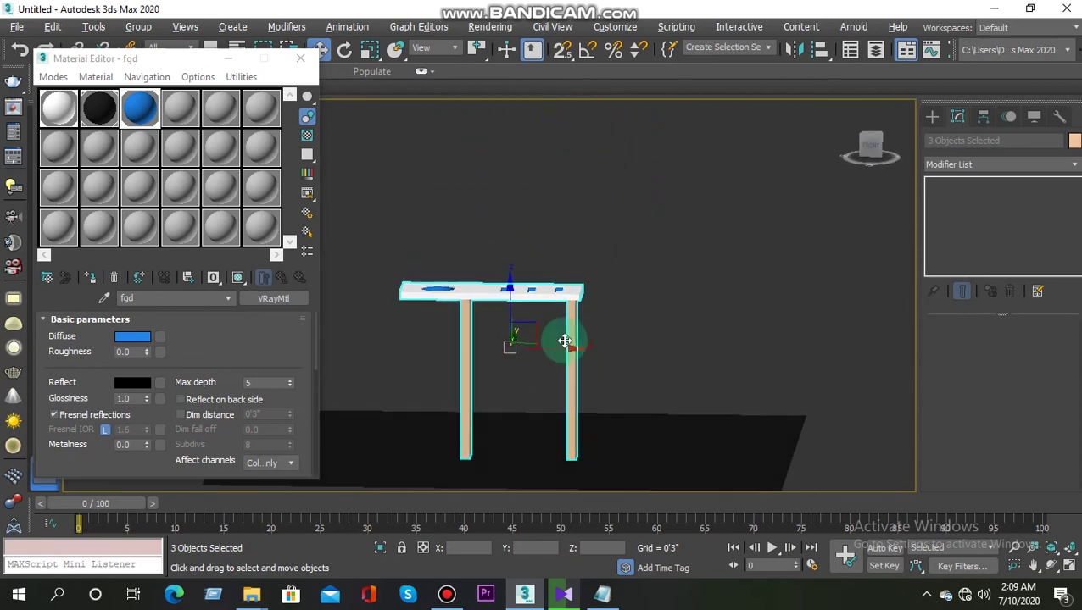
Step: From the Top view, move the slab and posts toward the plane's upper edge
left_click(873, 146)
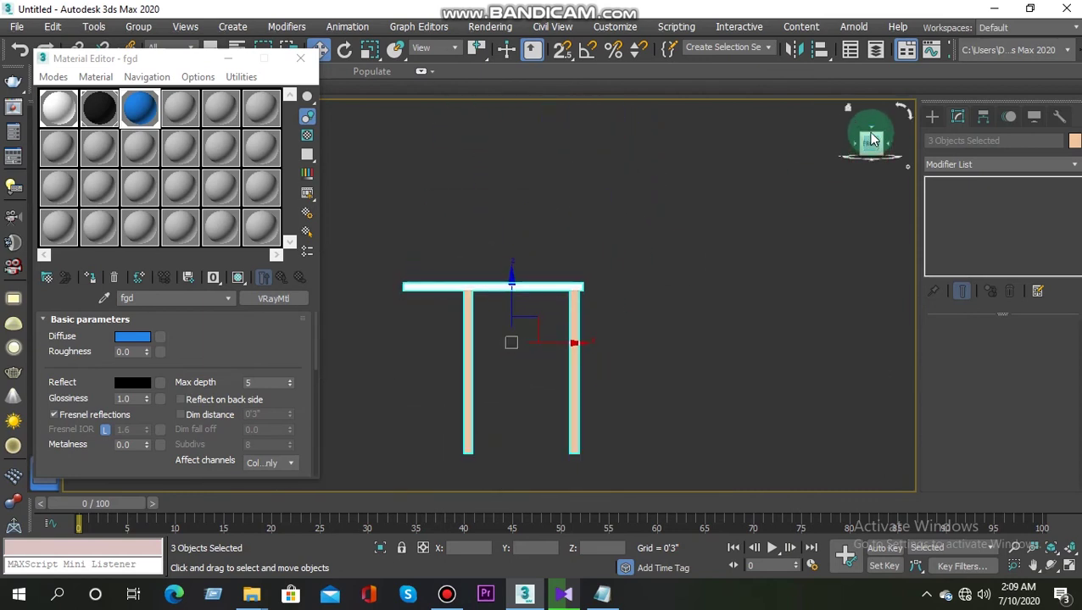
left_click(873, 140)
scroll(628, 265, "down", 2)
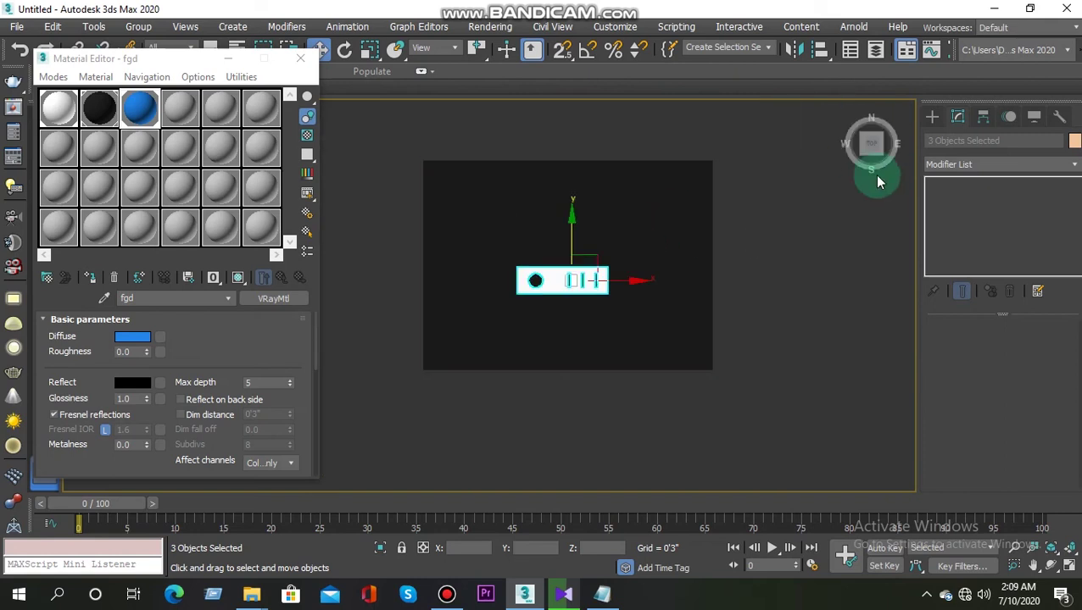
left_click(935, 123)
left_click(985, 139)
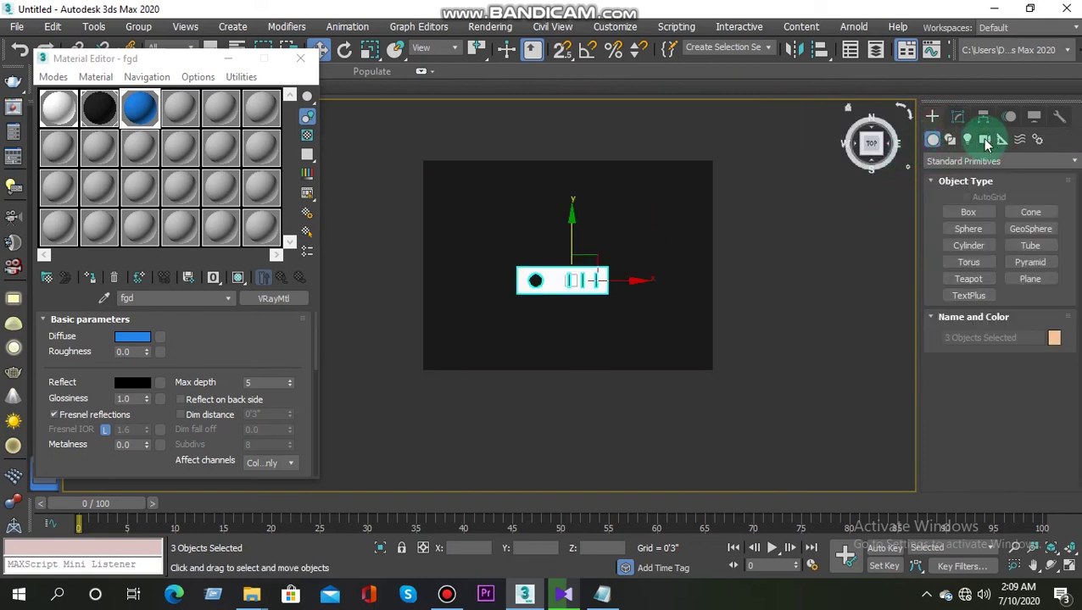
left_click(717, 333)
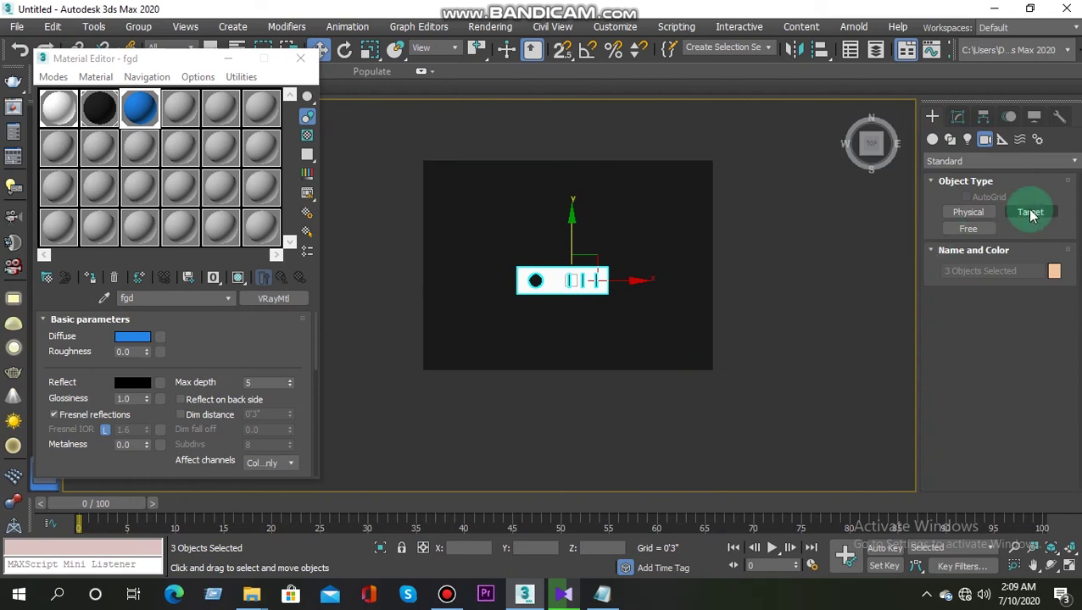
left_click(1030, 212)
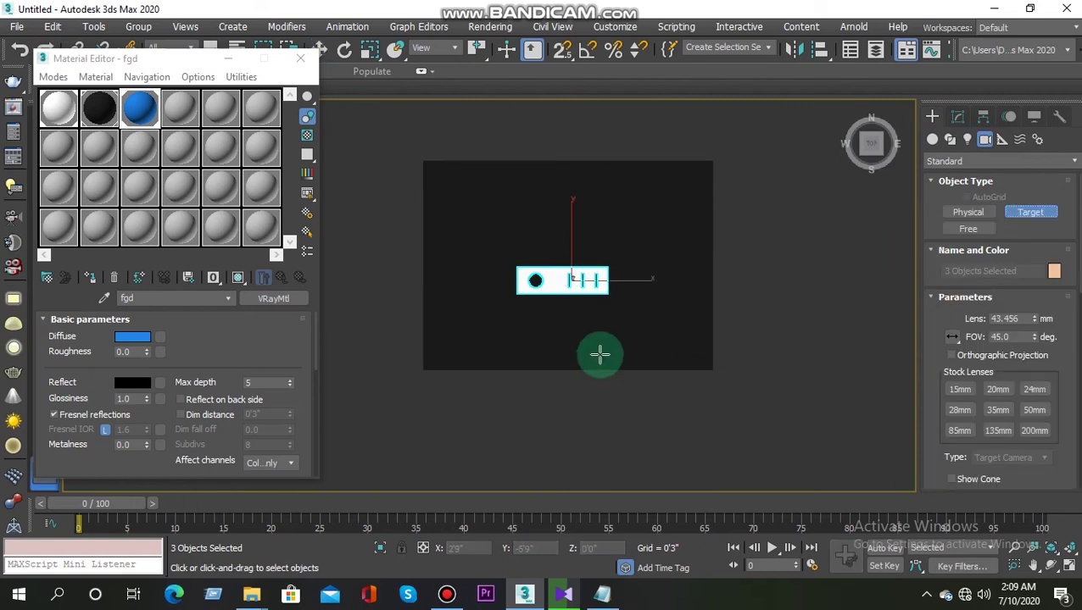
mouse_move(609, 359)
middle_mouse_down("alt")
mouse_move(603, 308)
mouse_move(602, 353)
mouse_move(631, 342)
middle_mouse_up("alt")
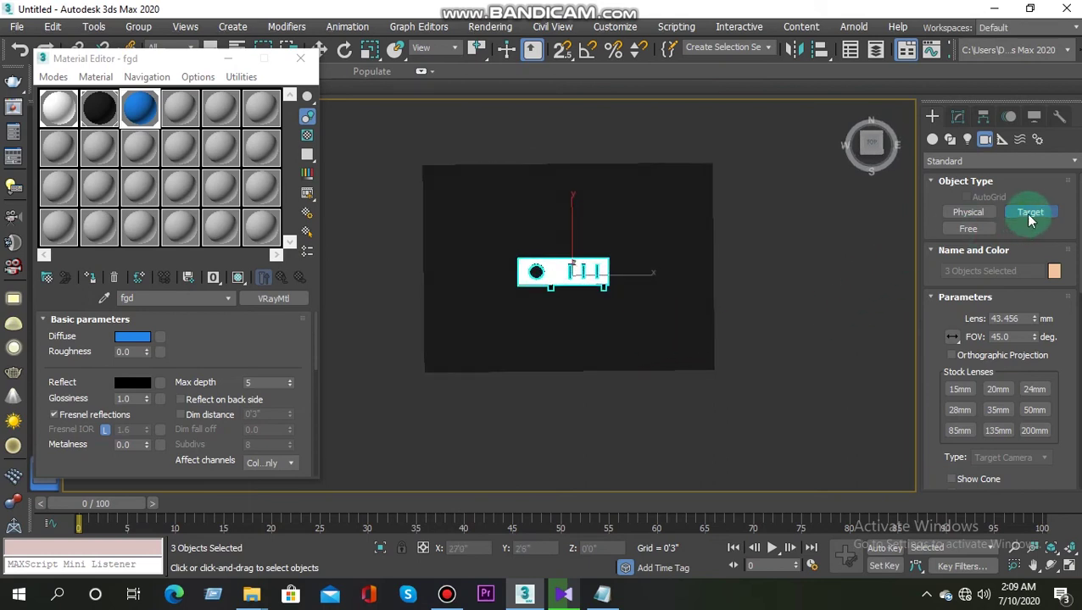
left_click(324, 51)
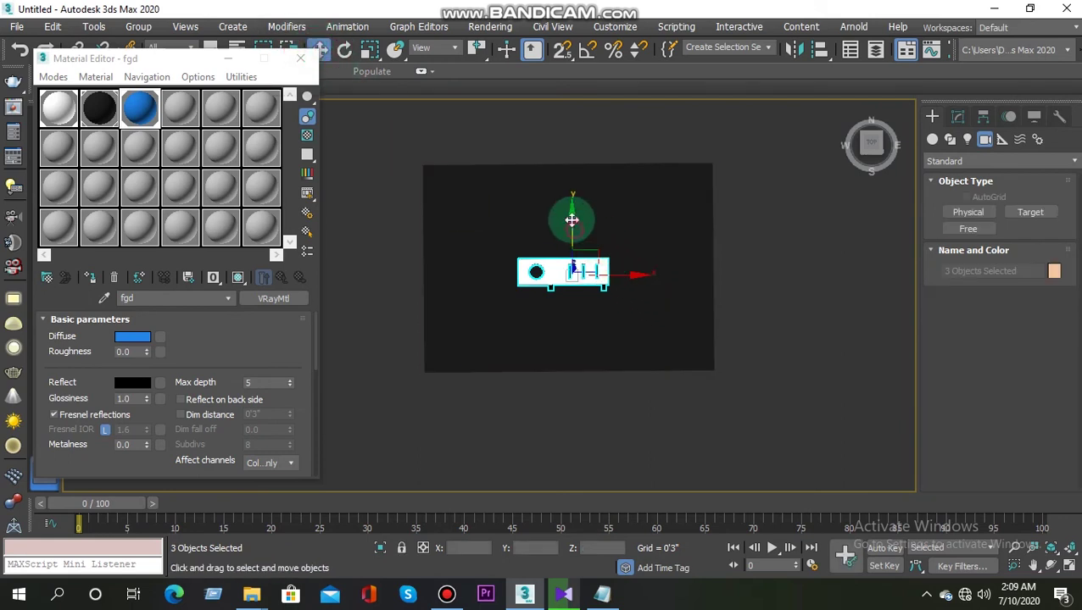
left_click_drag(571, 221, 566, 166)
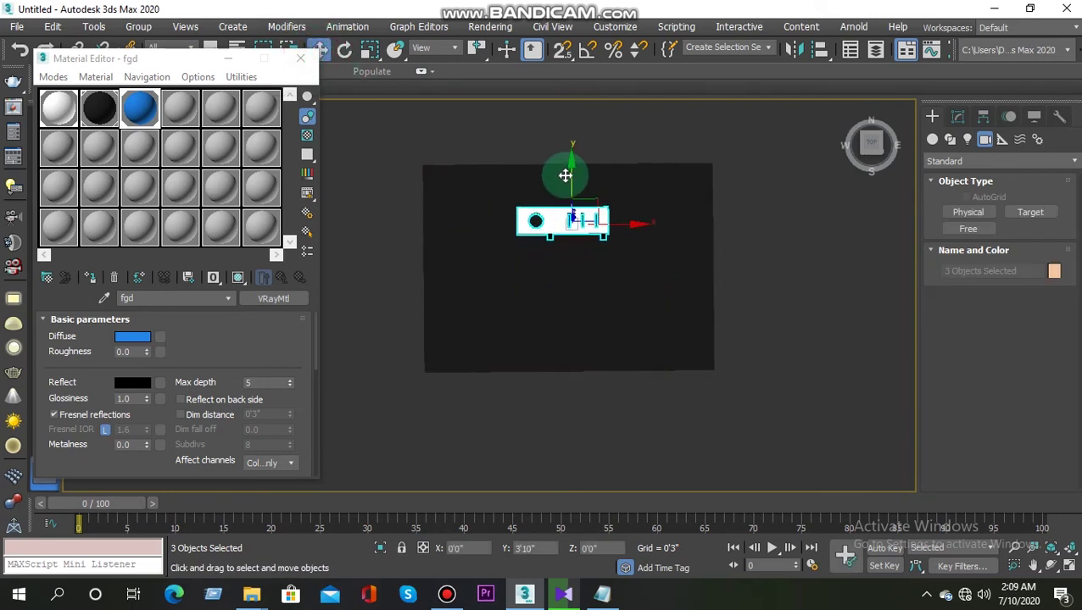
Step: Place a target camera below the slab aimed at it and look through it
left_click(1022, 212)
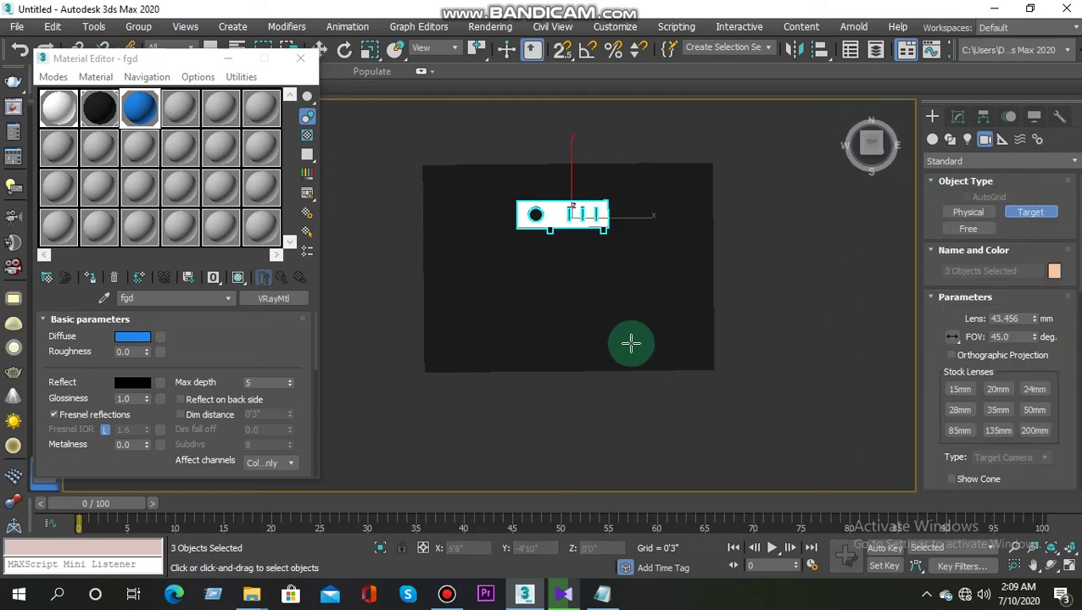
left_click_drag(631, 342, 572, 243)
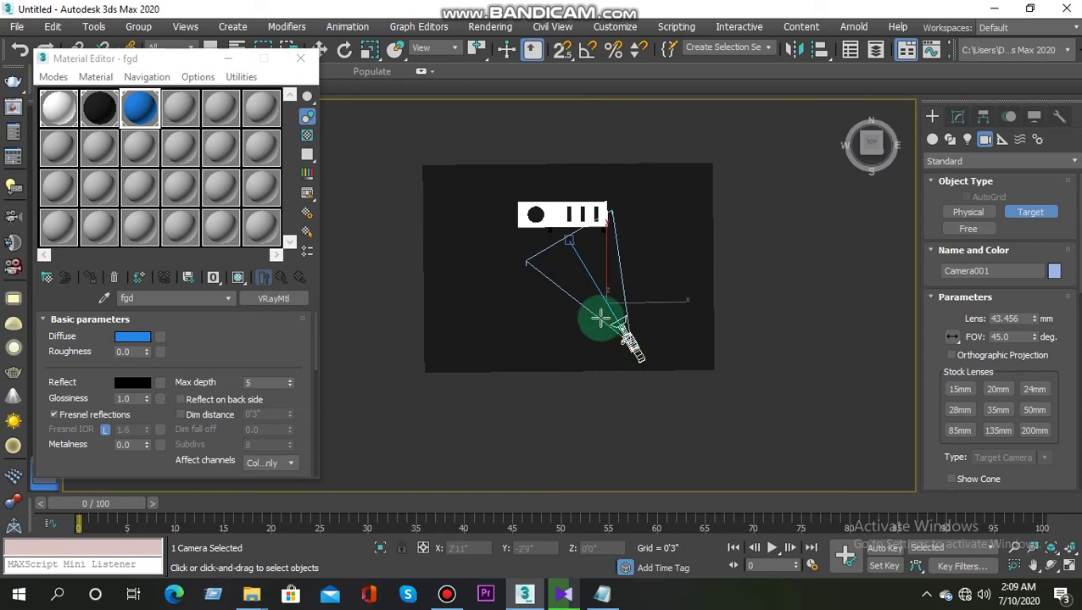
key("w")
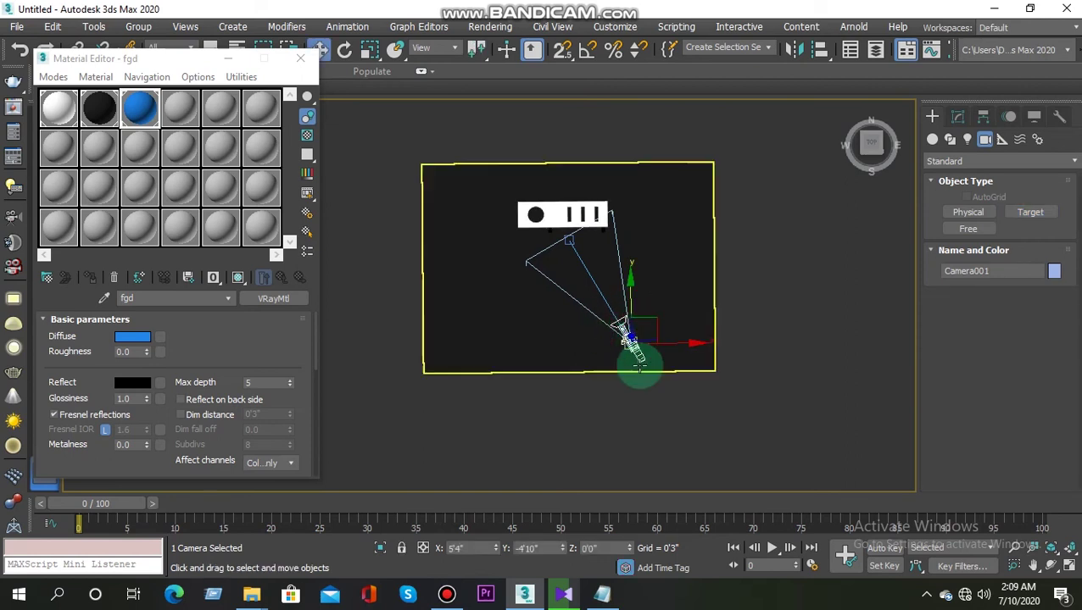
mouse_move(641, 369)
middle_mouse_down("alt")
mouse_move(652, 256)
mouse_move(604, 254)
mouse_move(632, 259)
mouse_move(643, 329)
middle_mouse_up("alt")
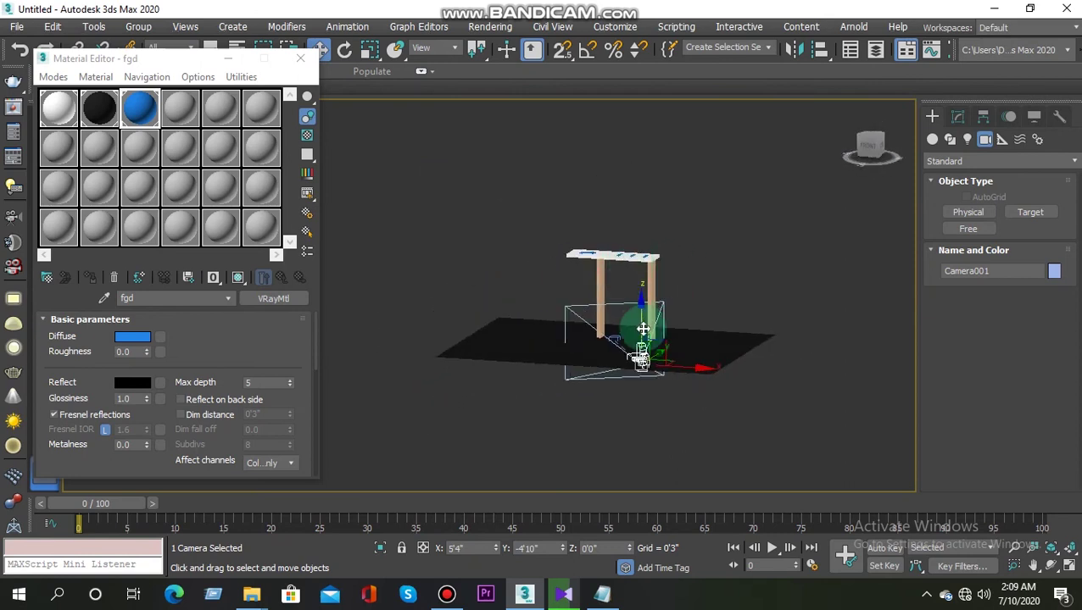
key("c")
mouse_move(619, 275)
middle_mouse_down()
mouse_move(558, 415)
mouse_move(576, 348)
middle_mouse_up()
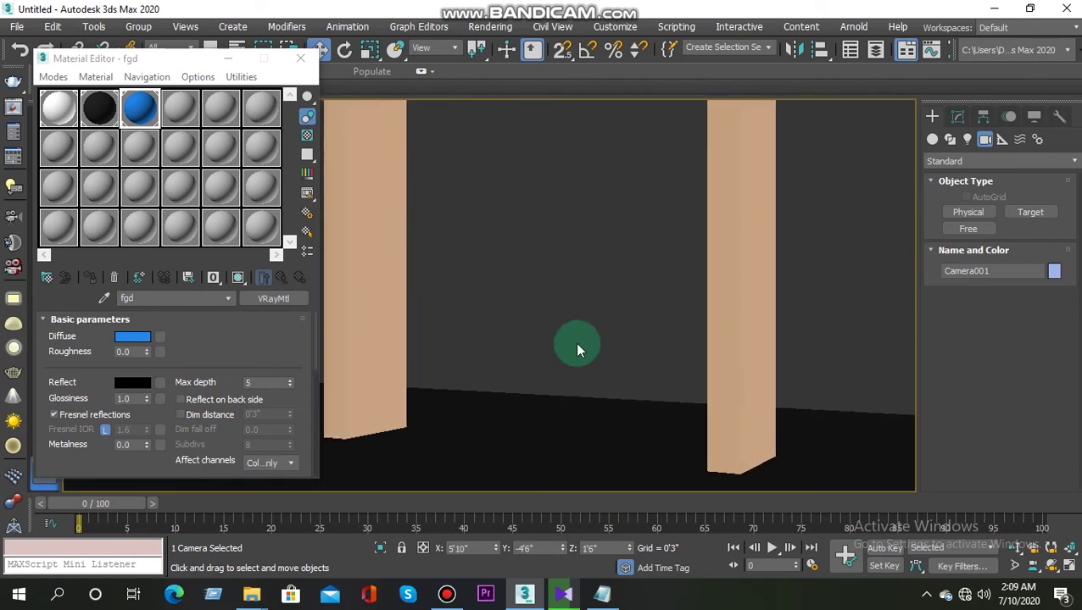
left_click(300, 58)
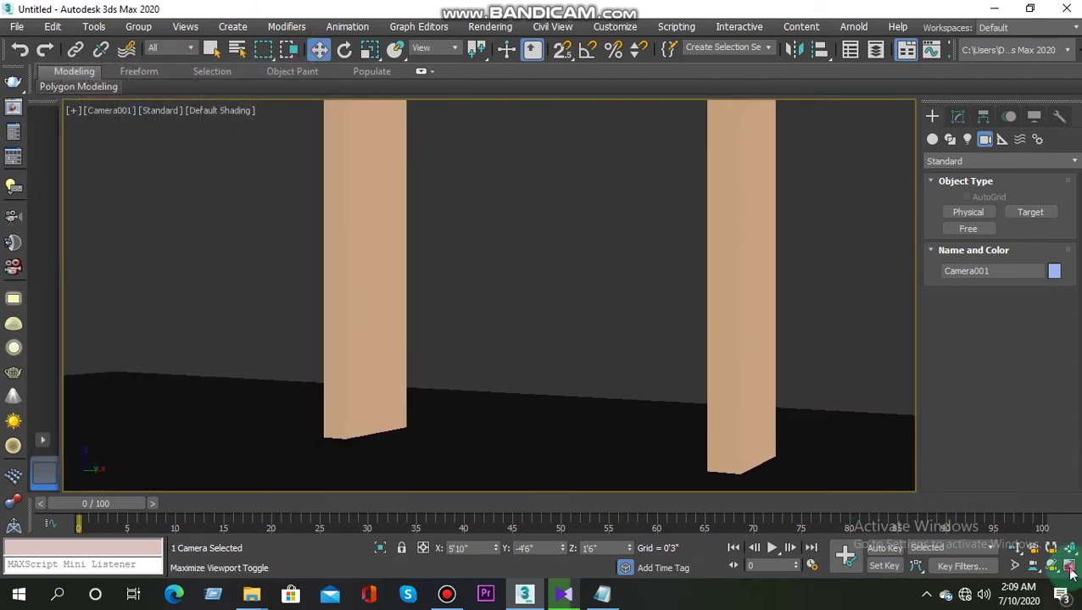
Step: Maximize the Camera001 view, then dolly back and orbit to frame the slab and posts
left_click(1070, 568)
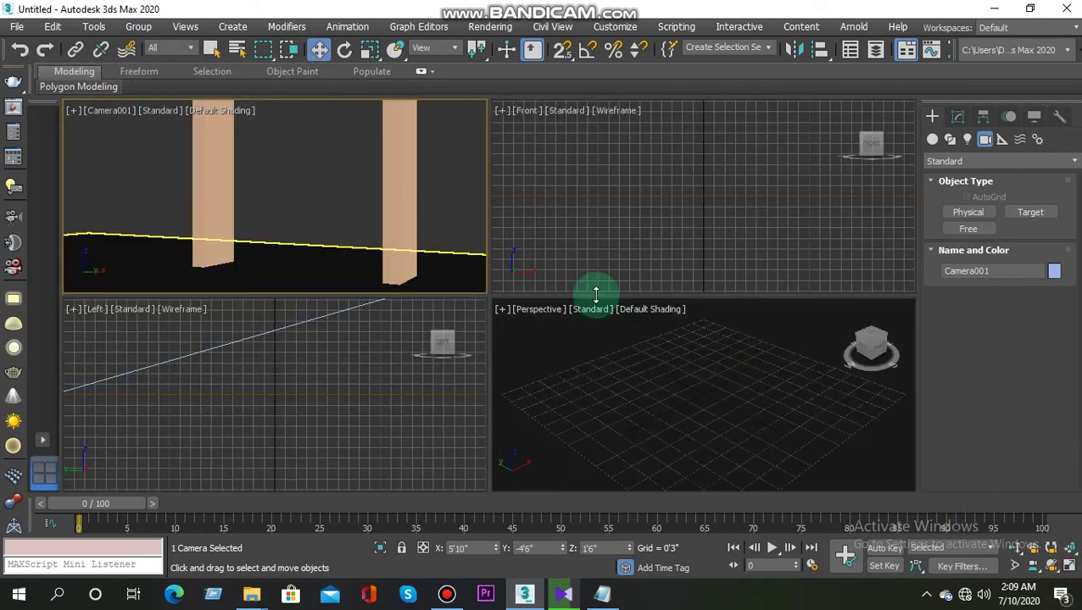
left_click(1070, 568)
left_click(1016, 549)
mouse_move(420, 231)
left_mouse_down()
mouse_move(470, 296)
mouse_move(504, 287)
left_mouse_up()
mouse_move(505, 288)
middle_mouse_down()
mouse_move(486, 380)
mouse_move(495, 370)
middle_mouse_up()
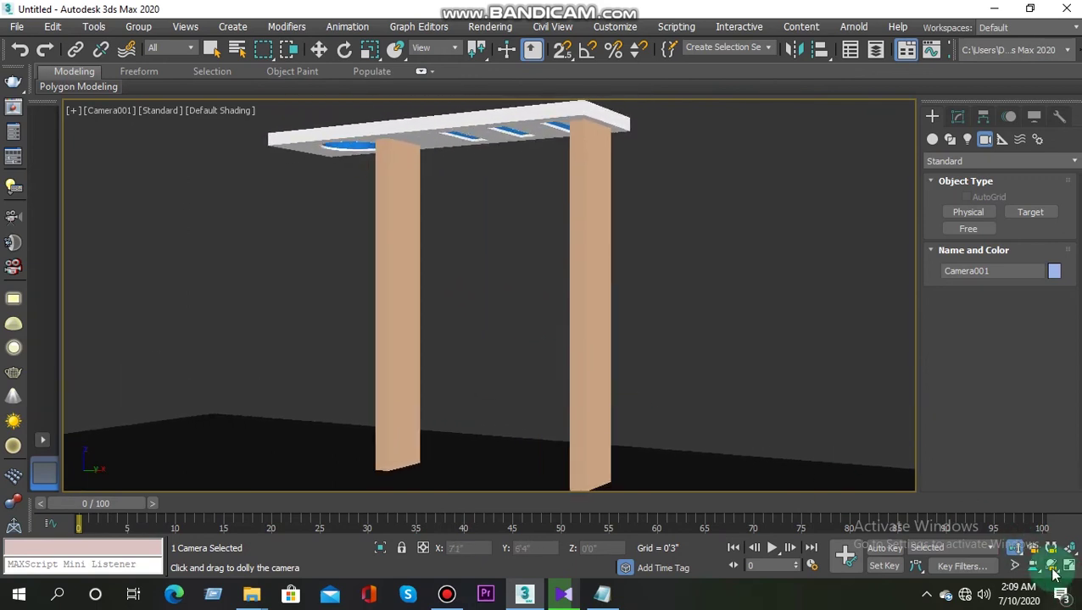
left_click(1052, 567)
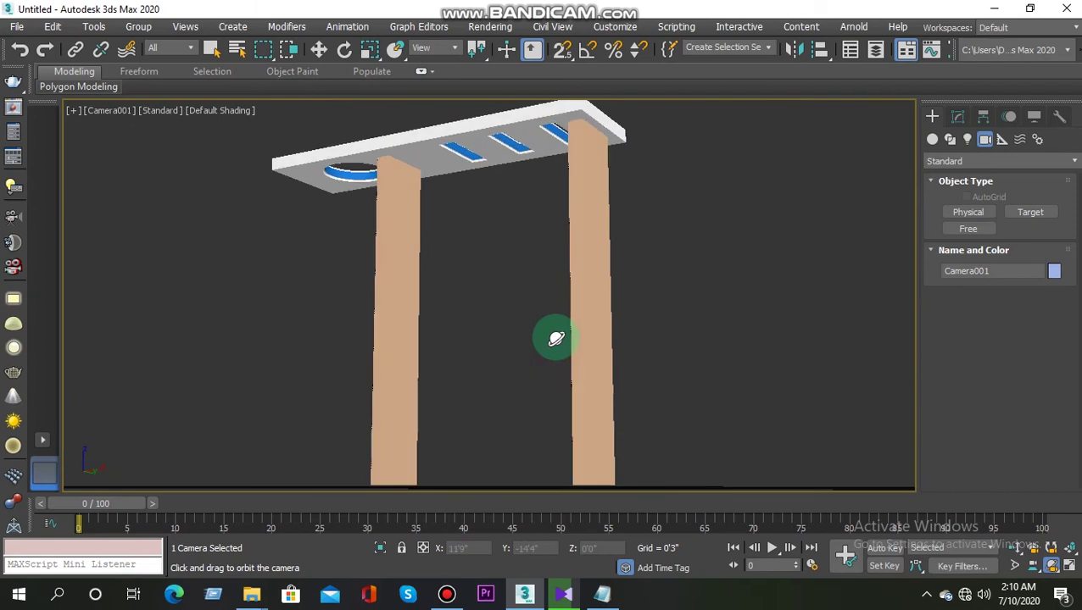
left_click_drag(555, 339, 572, 344)
left_click_drag(587, 338, 597, 340)
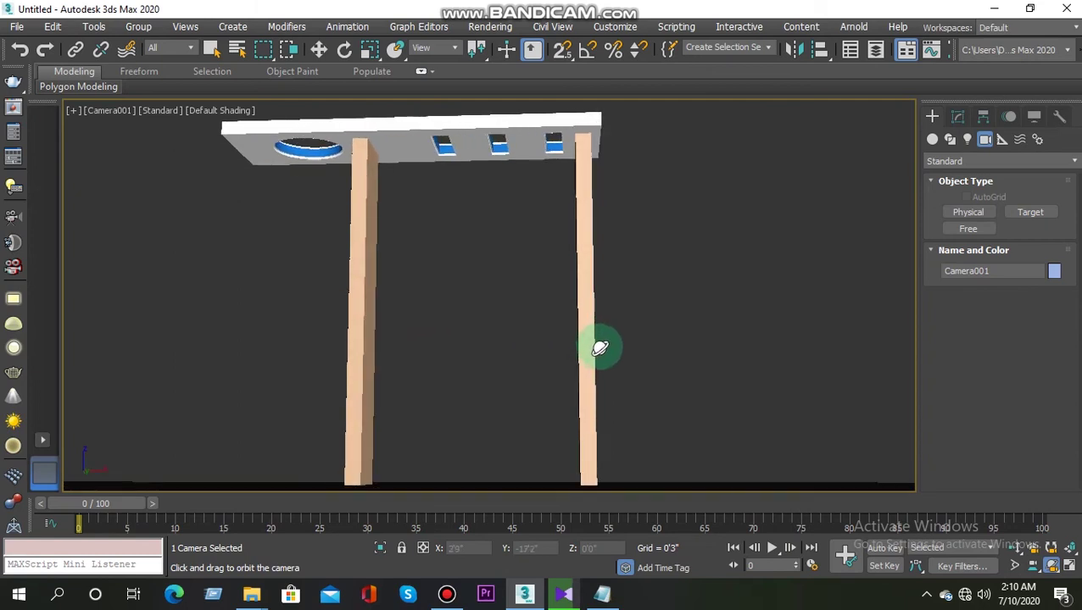
left_click_drag(599, 347, 587, 352)
Step: Turn on safe frames with Shift+F and dolly the camera slightly closer
key("shift+f")
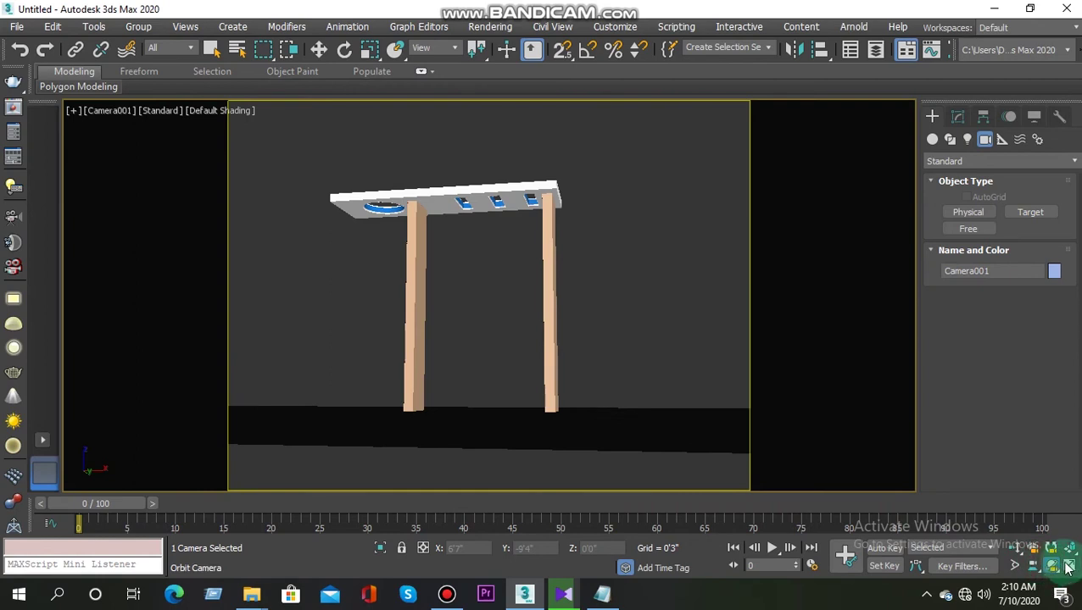
left_click(1036, 545)
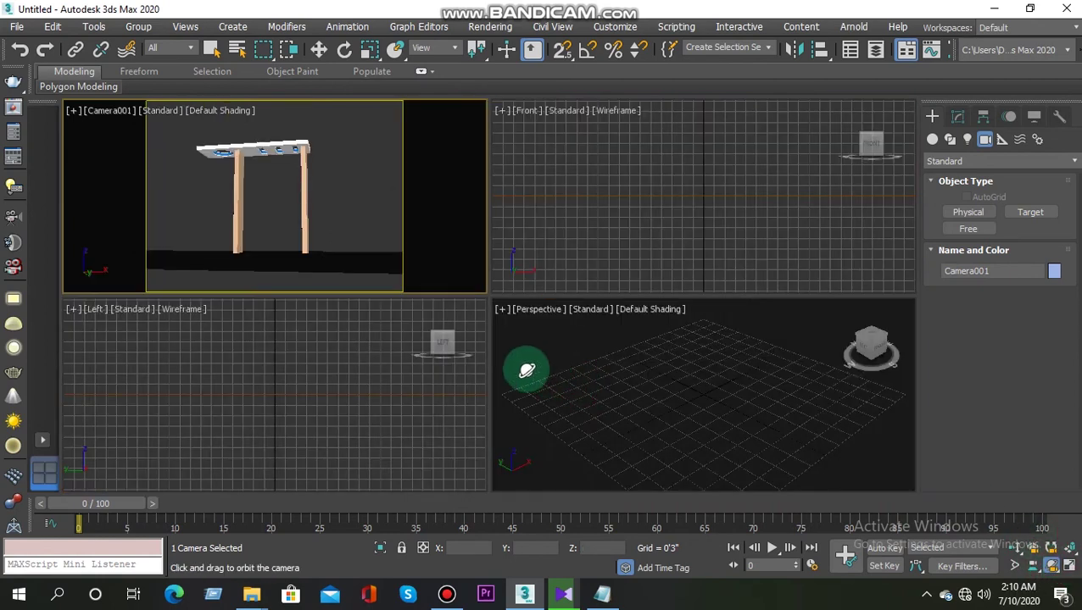
left_click(1069, 566)
left_click(1013, 547)
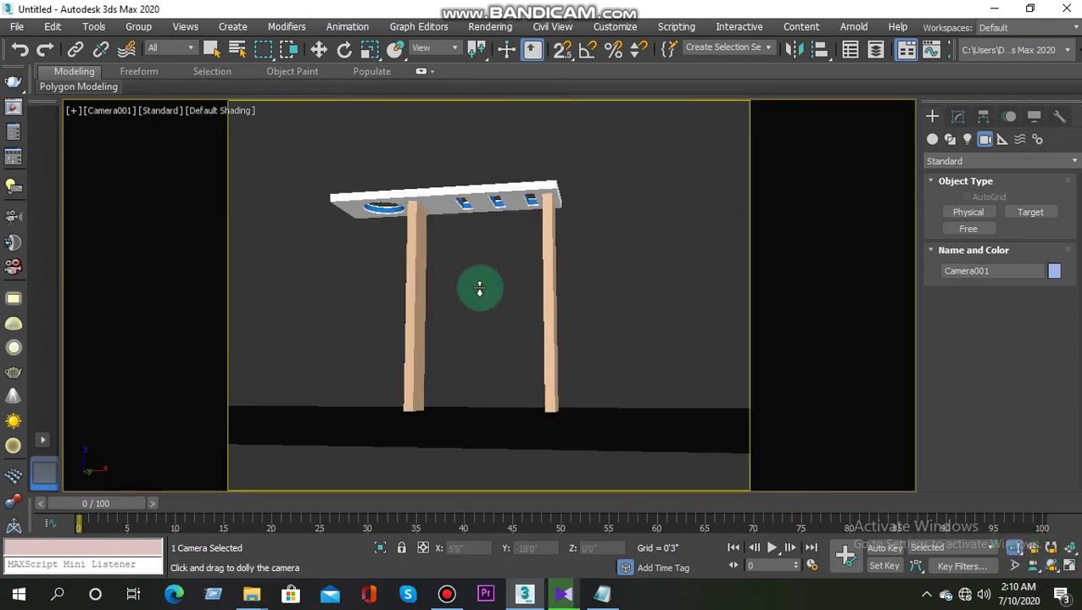
left_click_drag(479, 289, 479, 273)
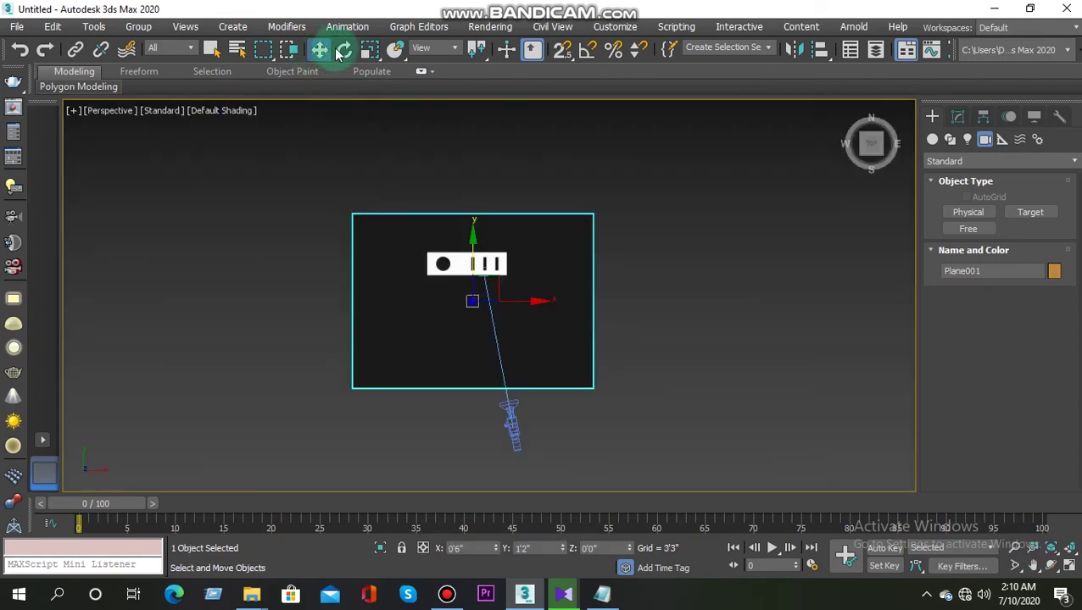
Step: Shift-rotate the floor plane 90° to make an upright copy
left_click(346, 50)
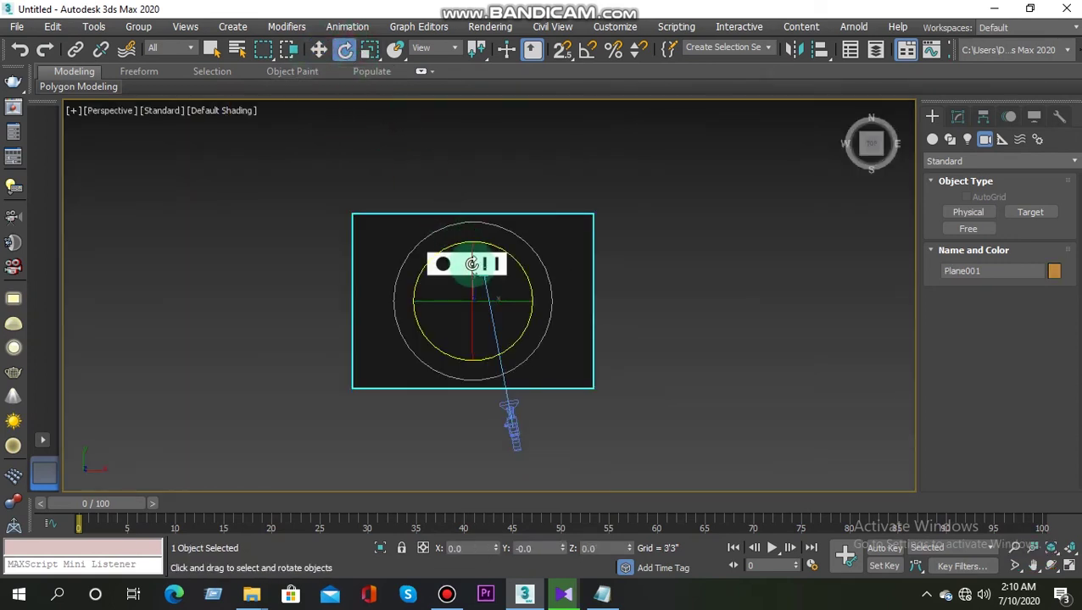
left_click_drag(472, 281, 484, 404, "shift")
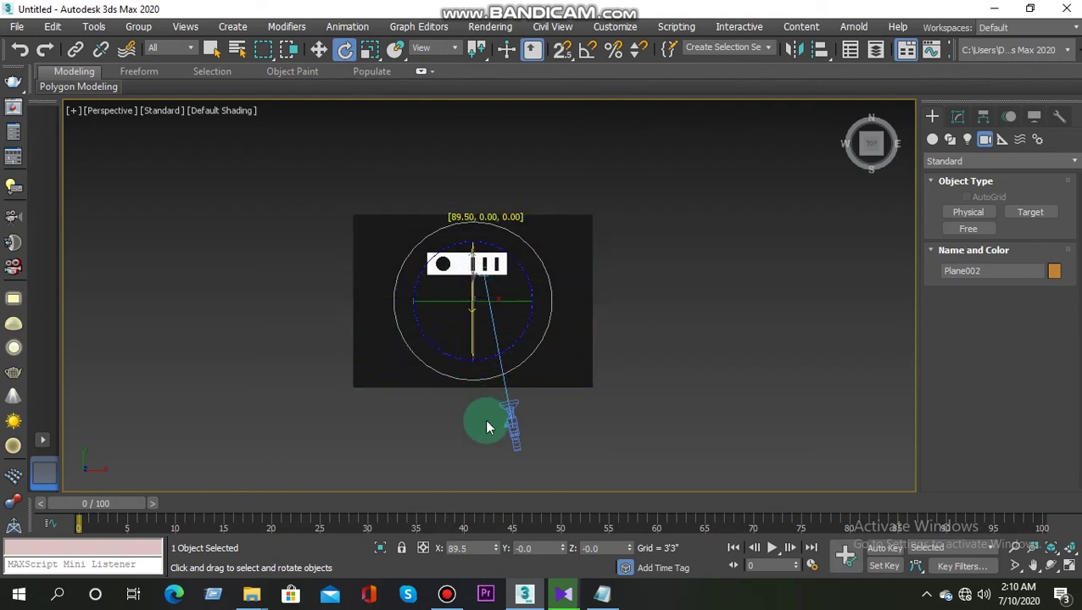
left_click_drag(484, 405, 484, 421, "shift")
left_click(545, 366)
mouse_move(548, 369)
middle_mouse_down("alt")
mouse_move(563, 316)
mouse_move(554, 310)
mouse_move(456, 303)
middle_mouse_up("alt")
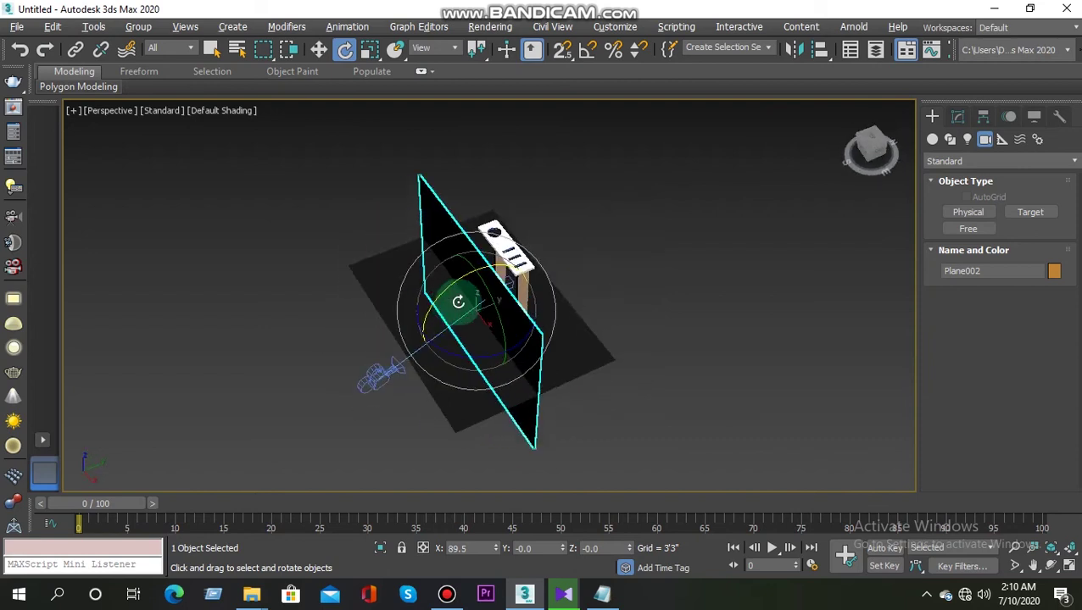
Step: Slide the upright plane behind the table and raise it to the floor, then select the camera
left_click(319, 50)
left_click(500, 284)
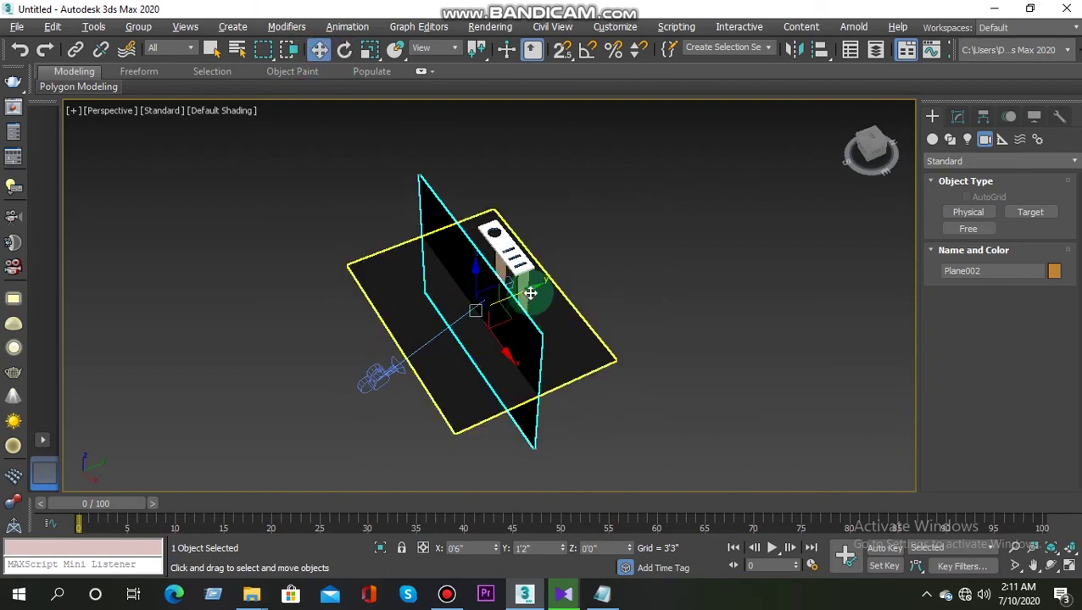
left_click_drag(560, 283, 625, 266)
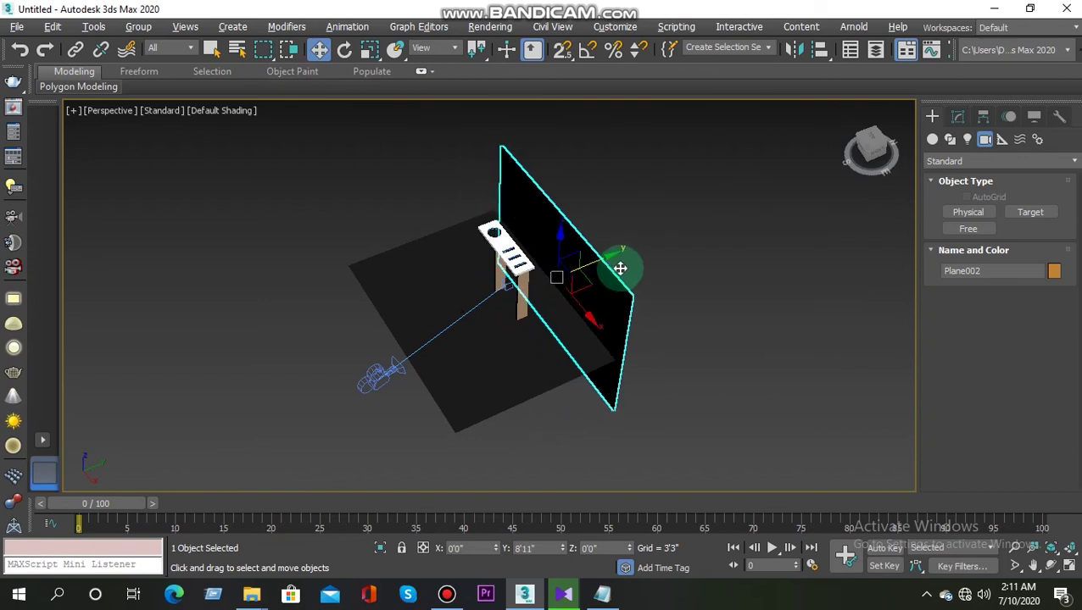
mouse_move(584, 319)
middle_mouse_down("alt")
mouse_move(706, 237)
mouse_move(676, 262)
mouse_move(479, 270)
middle_mouse_up("alt")
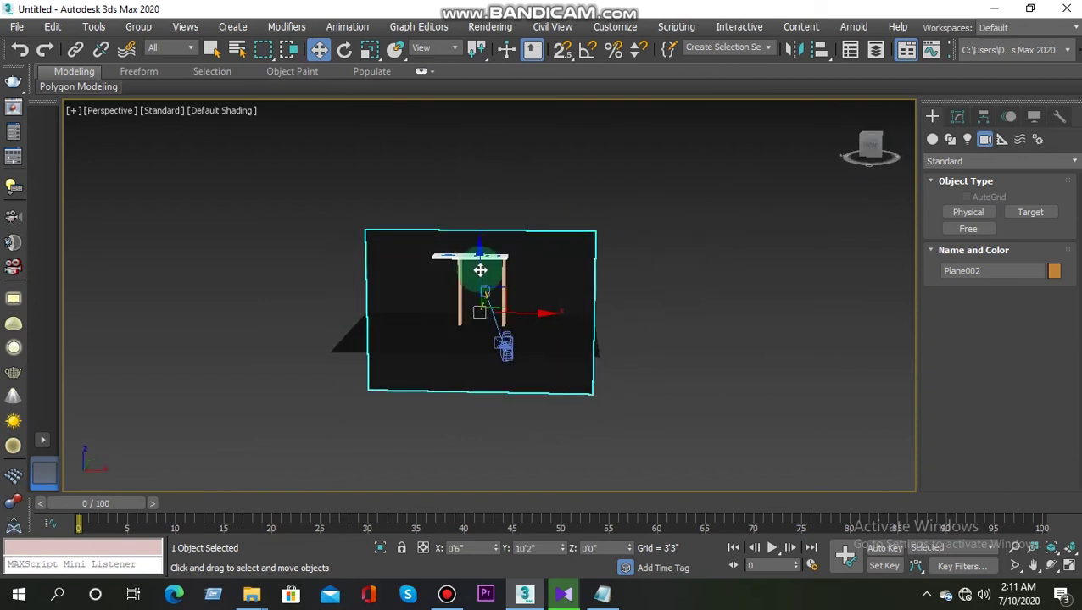
left_click_drag(477, 266, 483, 226)
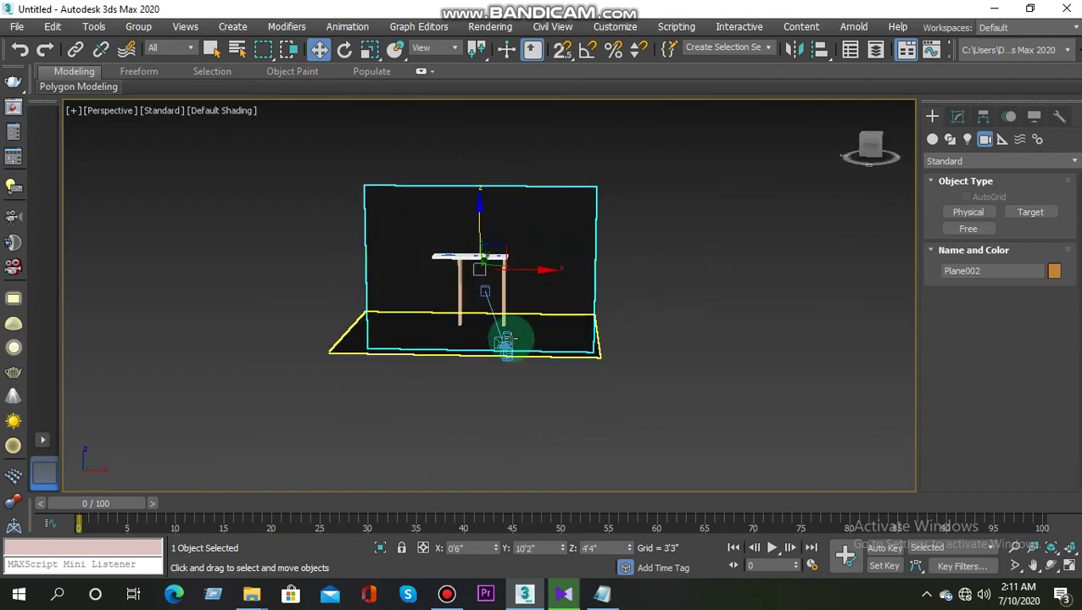
left_click(506, 340)
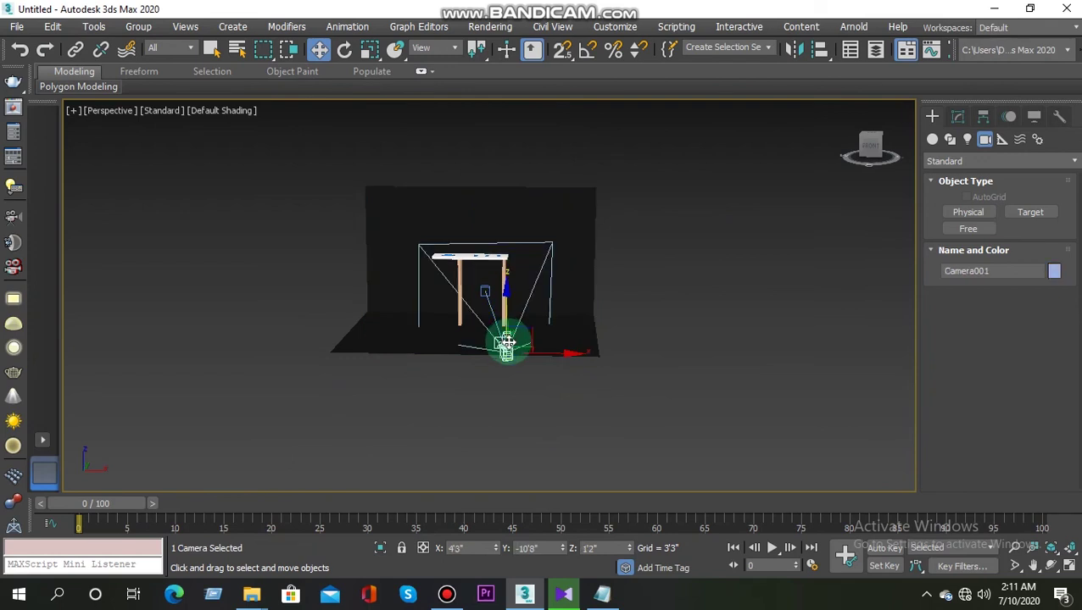
Step: Finish the Notepad note line as 'press F10', then minimize Notepad back to 3ds Max
left_click(601, 593)
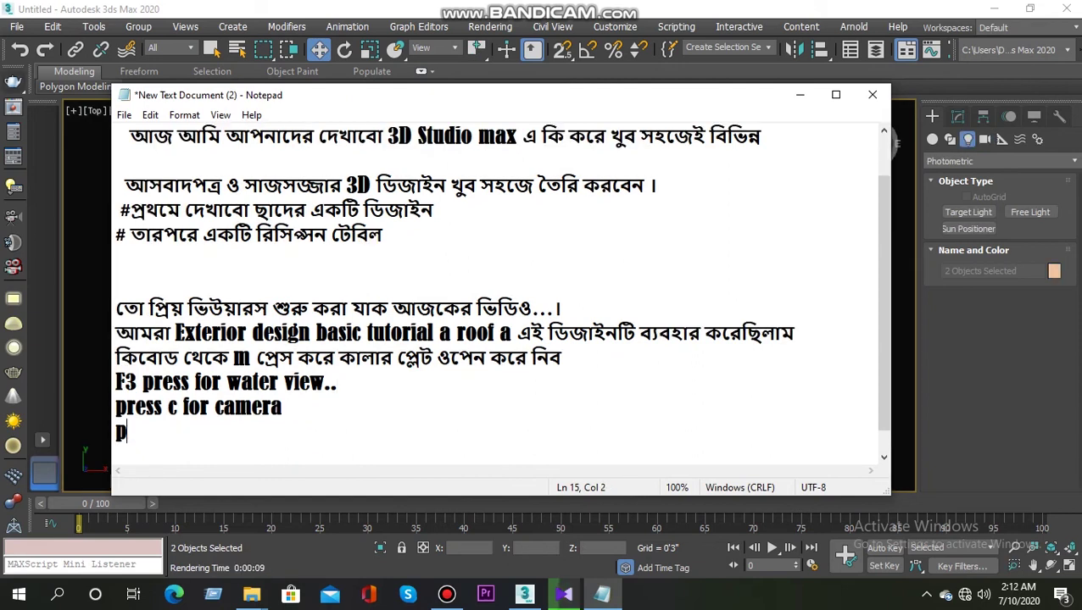
type("ress F10")
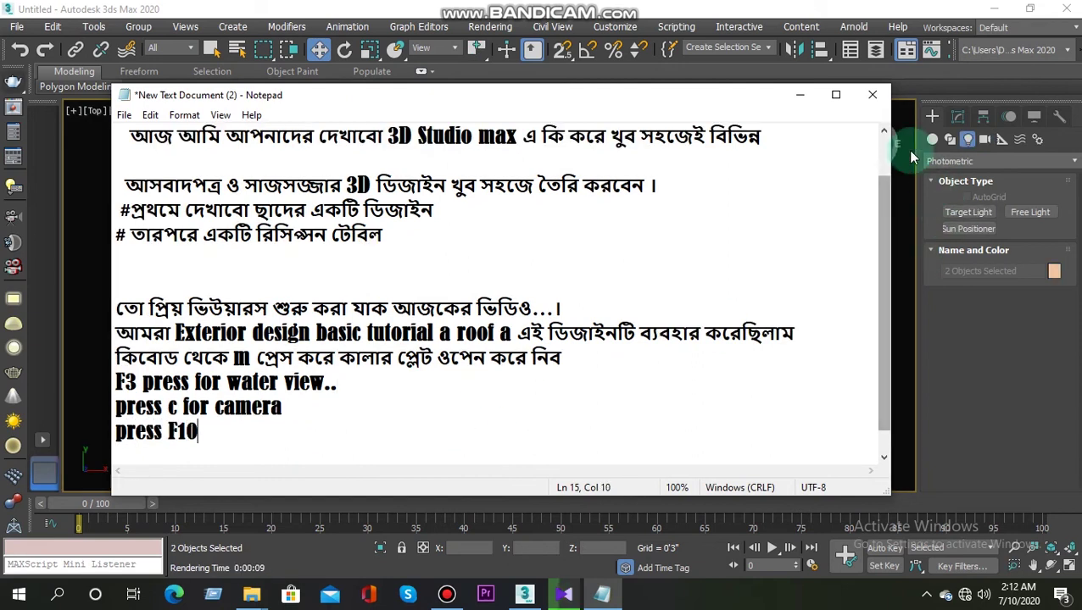
left_click(799, 94)
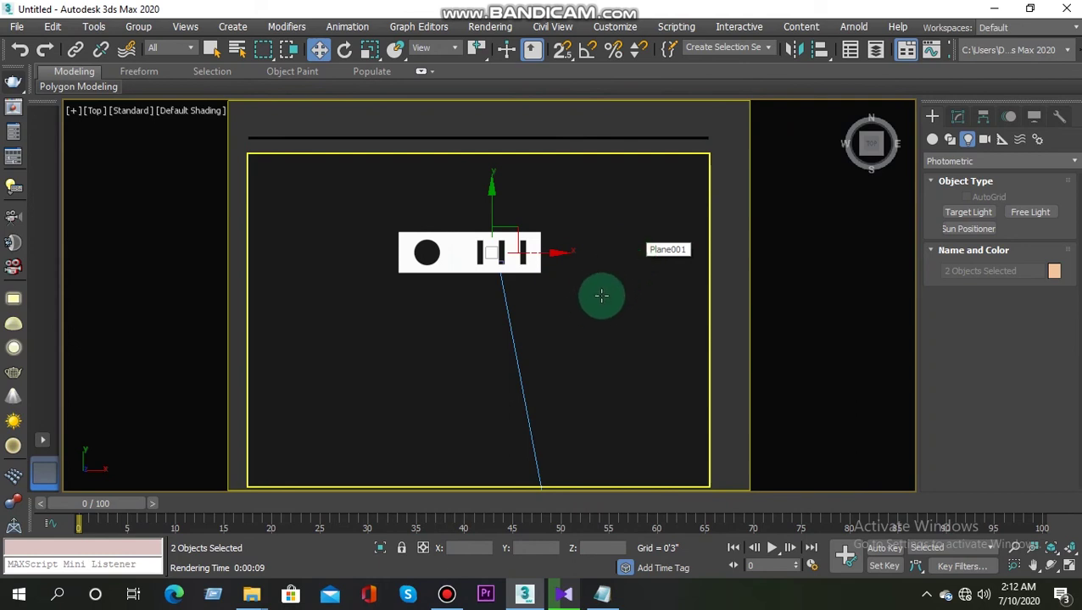
Step: In Render Setup's V-Ray Environment rollout, enable GI environment with a 0.08 multiplier
key("F10")
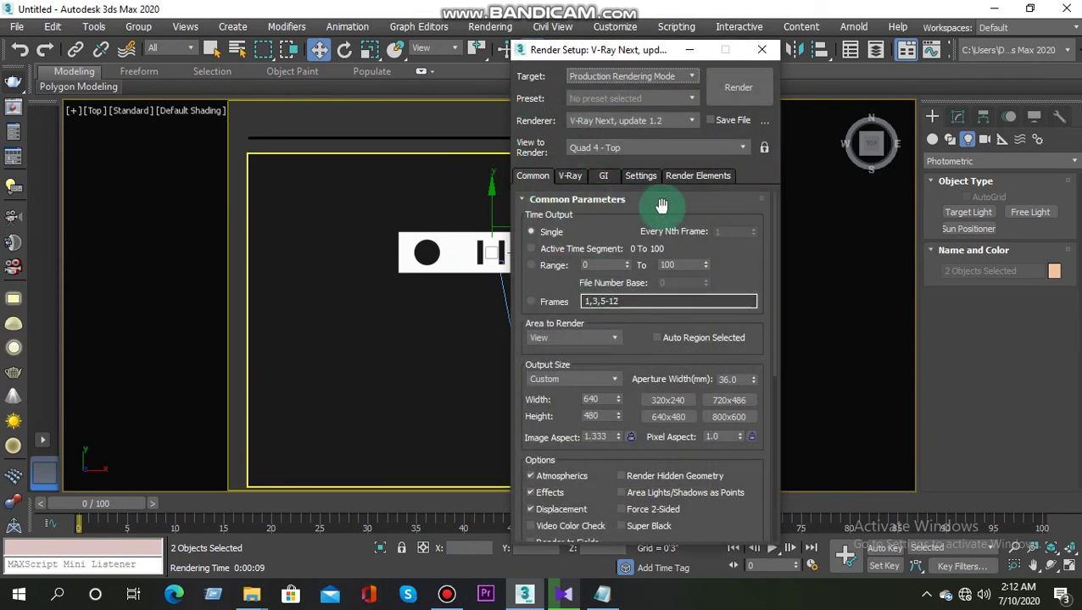
left_click(570, 178)
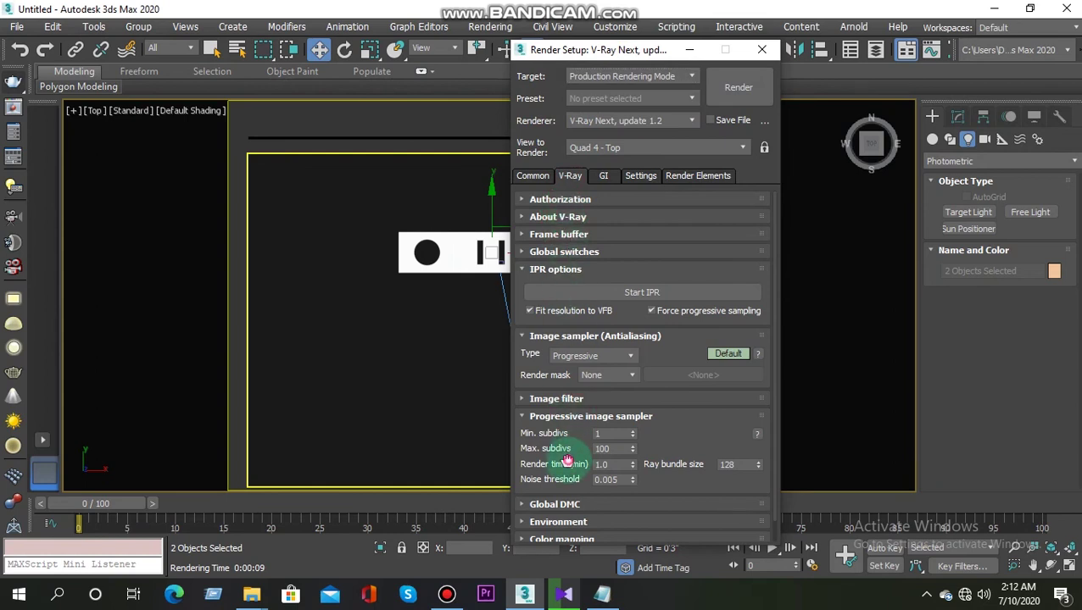
scroll(567, 460, "down", 1)
left_click(568, 500)
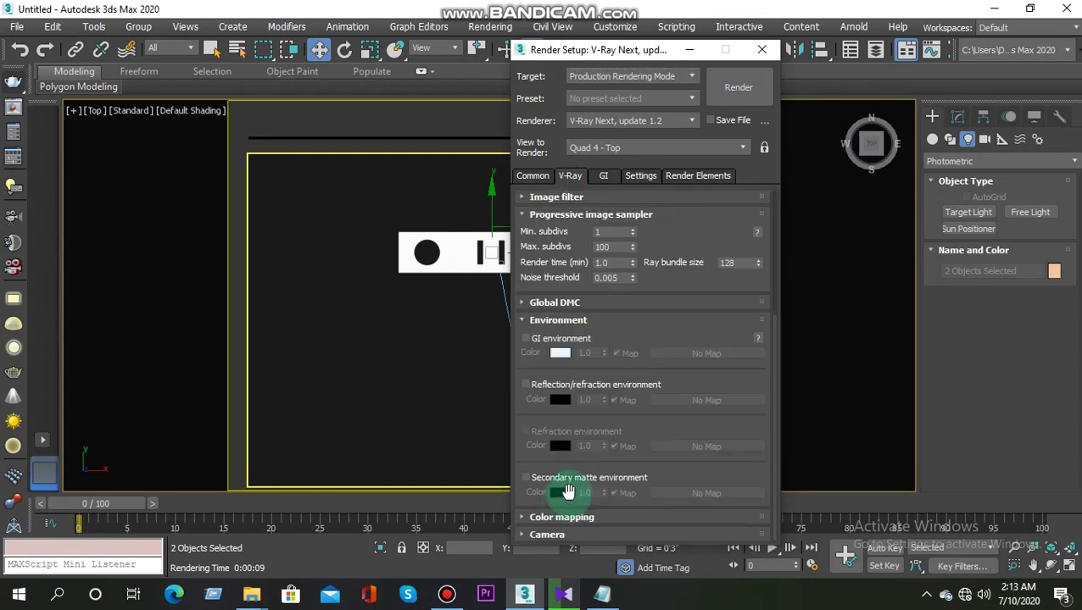
left_click(526, 338)
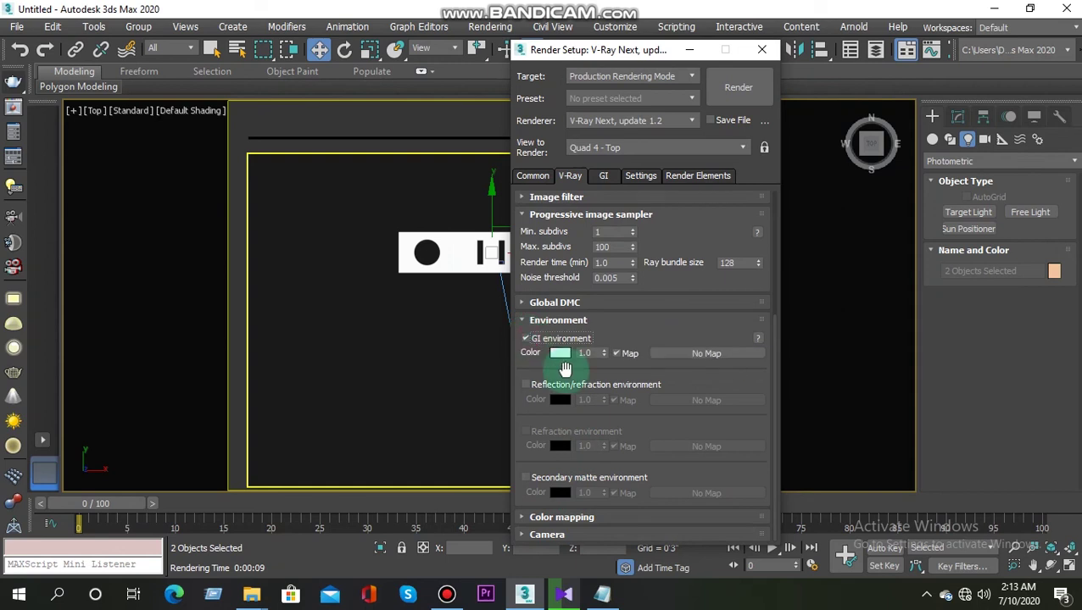
left_click(587, 365)
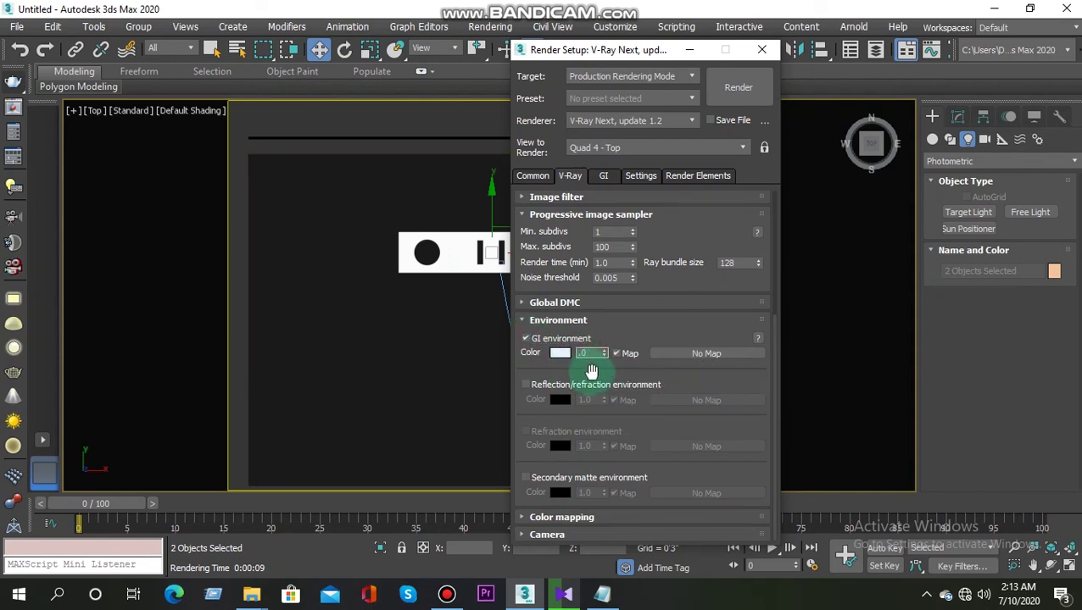
type("0")
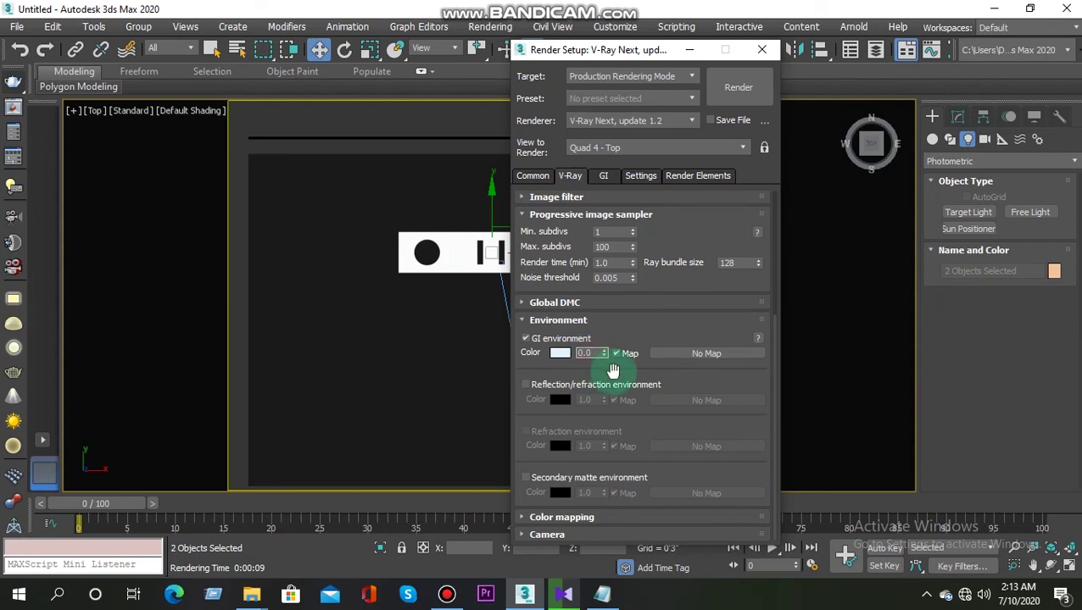
type("8")
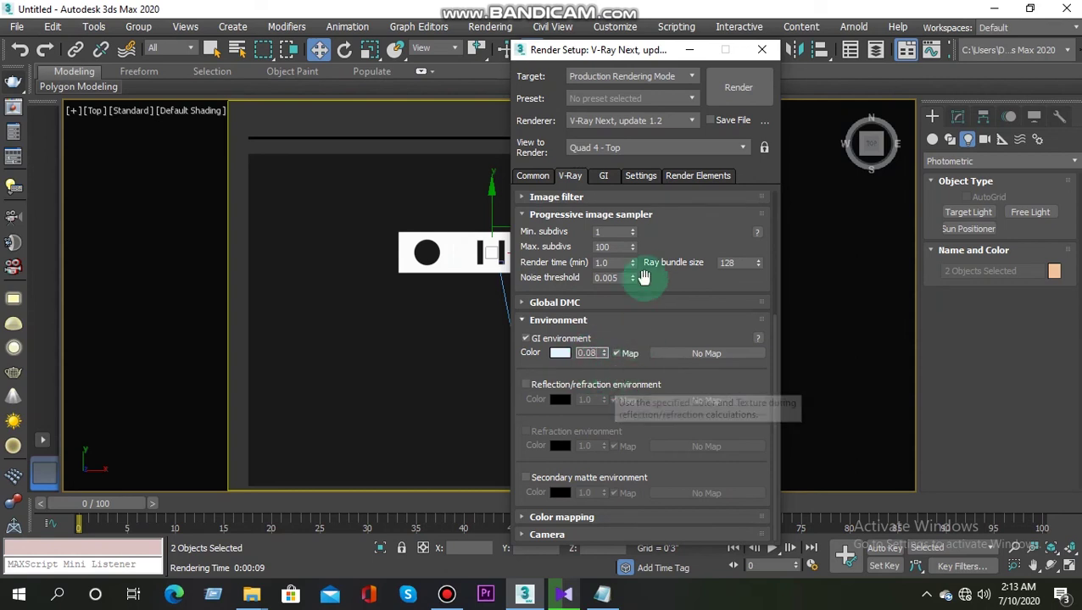
left_click(534, 176)
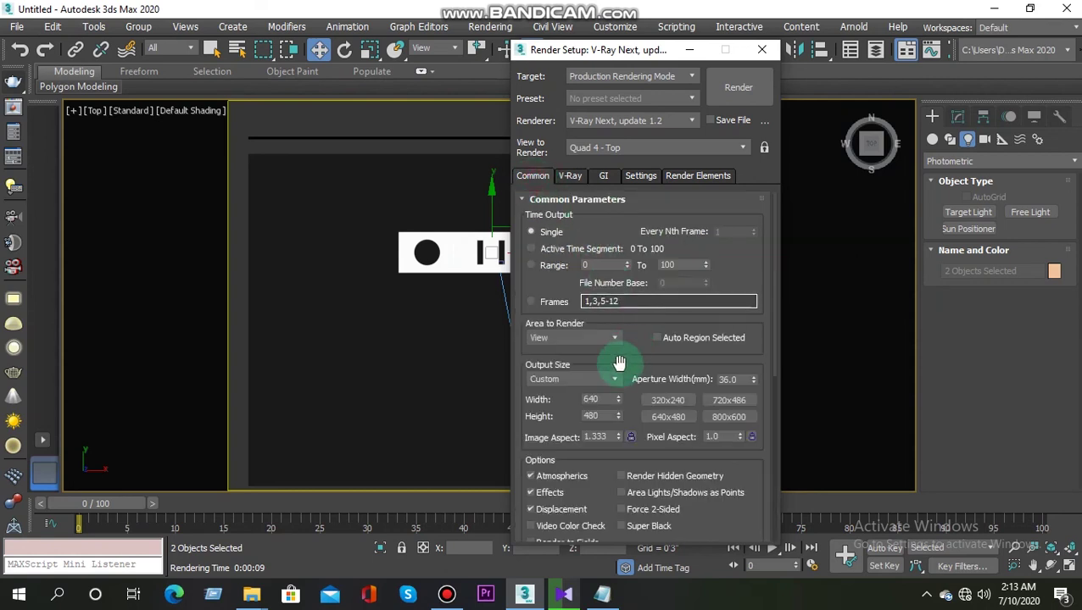
Step: Set the output size preset to HDTV (video) at 1280x720
left_click(602, 383)
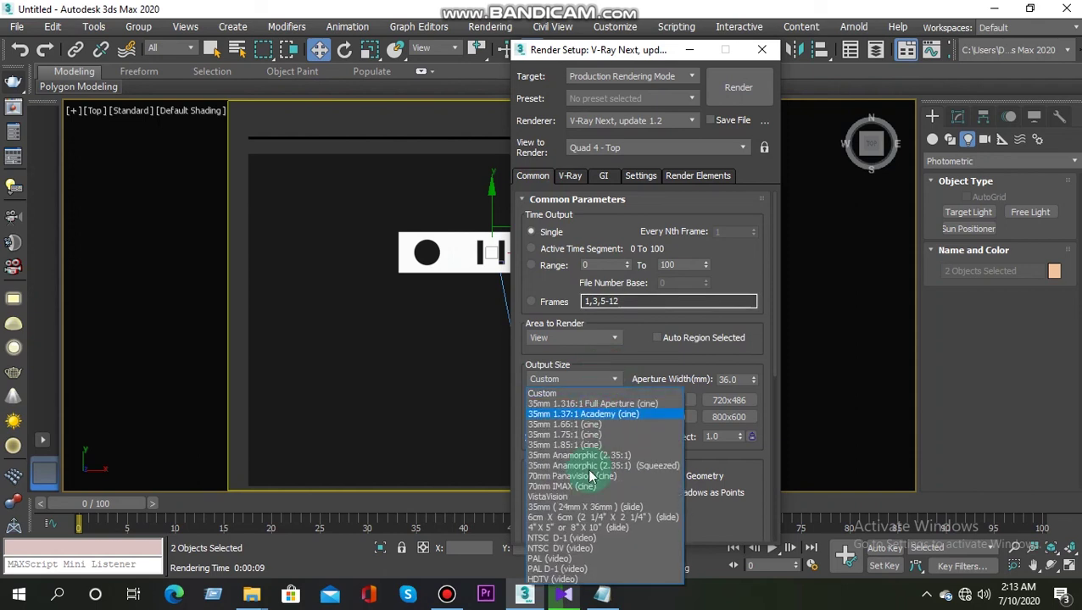
left_click(573, 580)
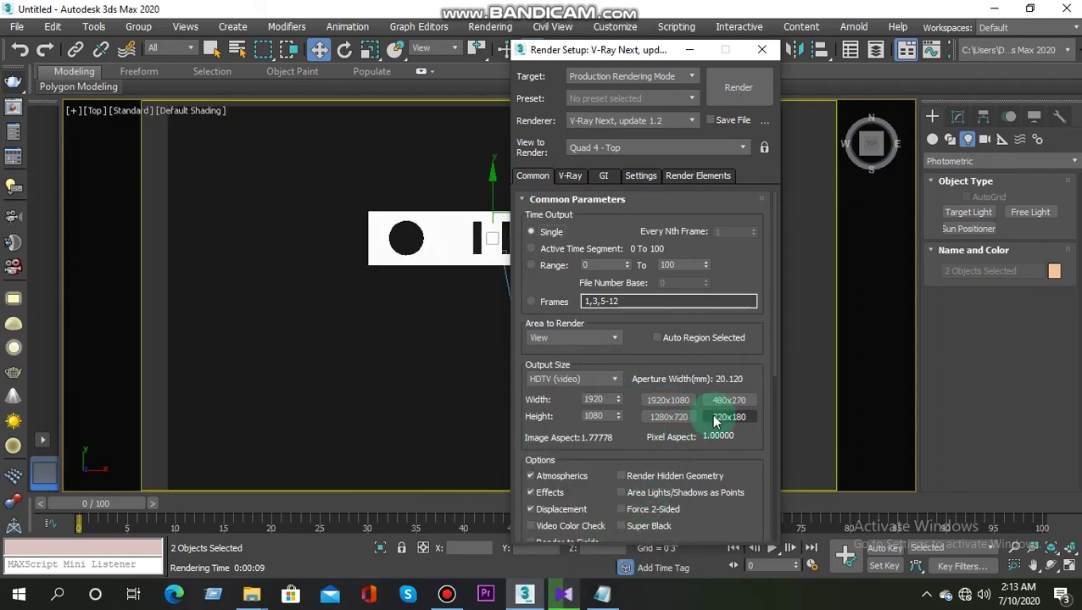
left_click(666, 428)
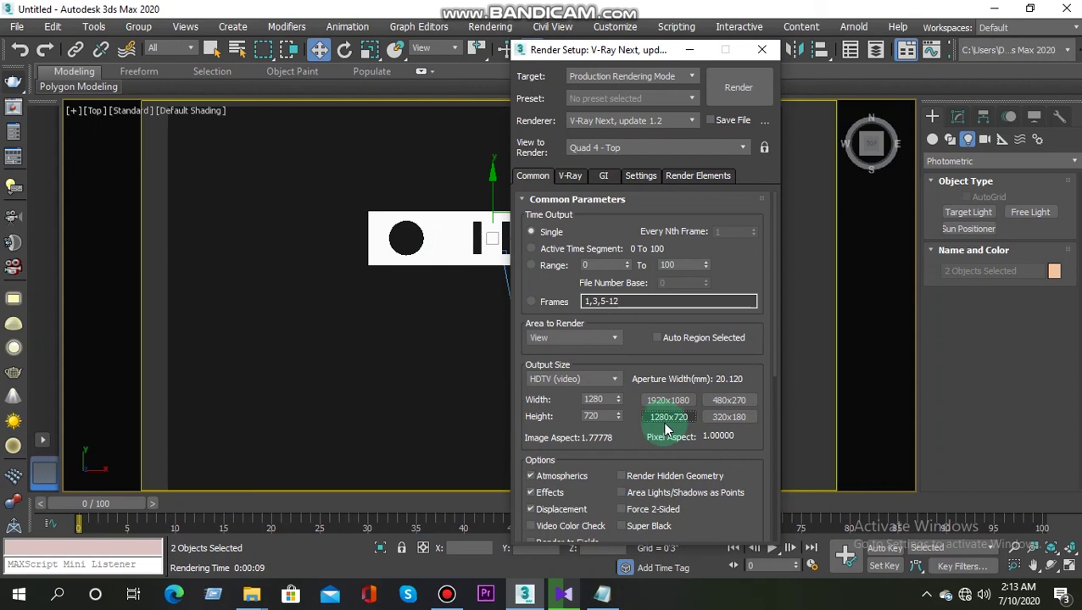
left_click(670, 424)
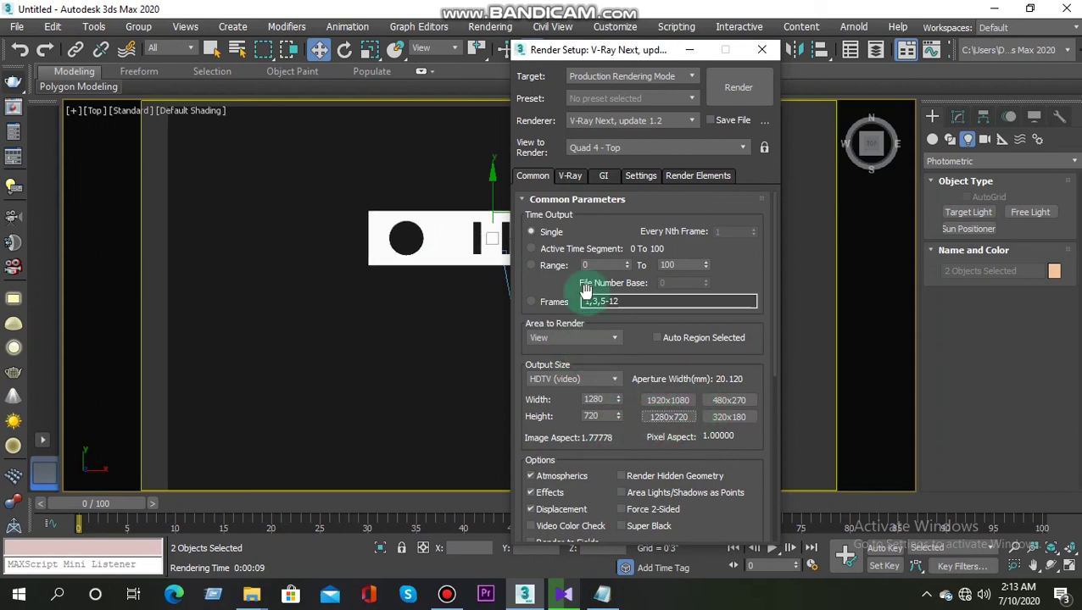
Step: Switch the GI tab to Expert mode and turn on ambient occlusion at 0.8
left_click(603, 176)
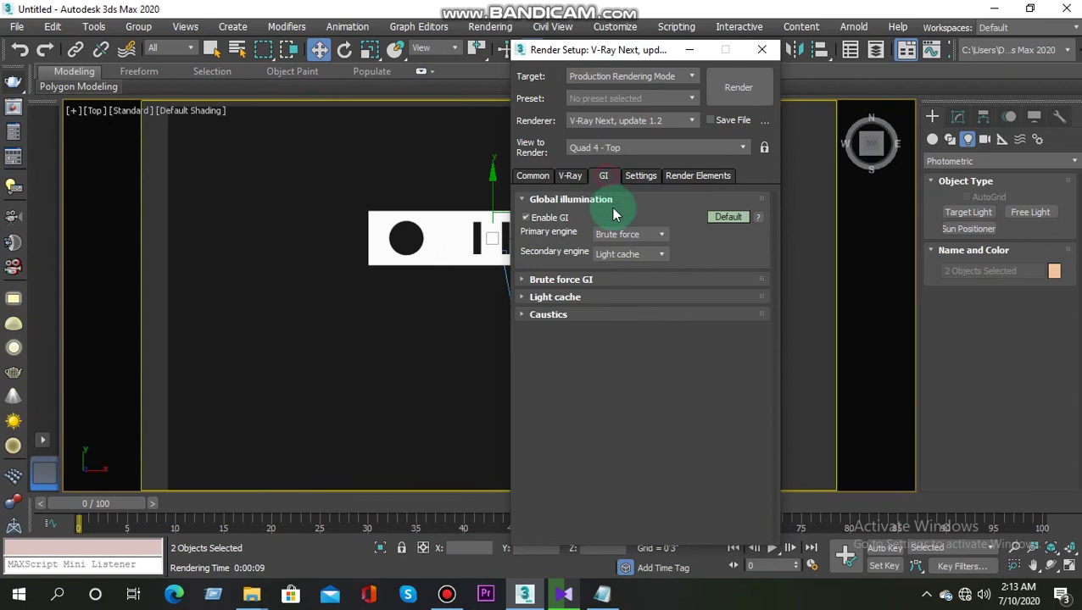
left_click(532, 281)
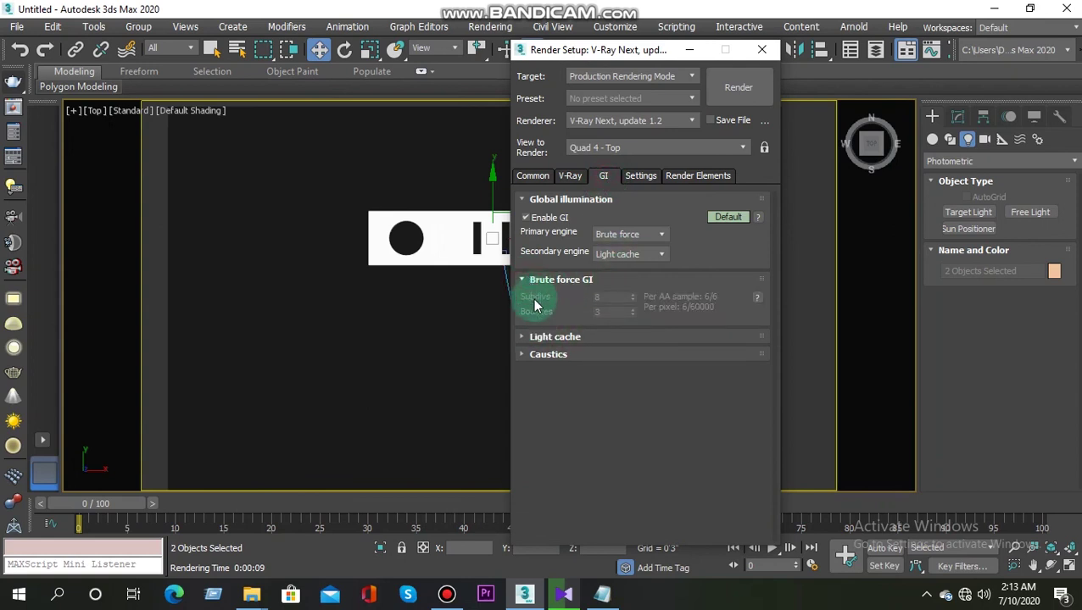
left_click(529, 281)
left_click(521, 296)
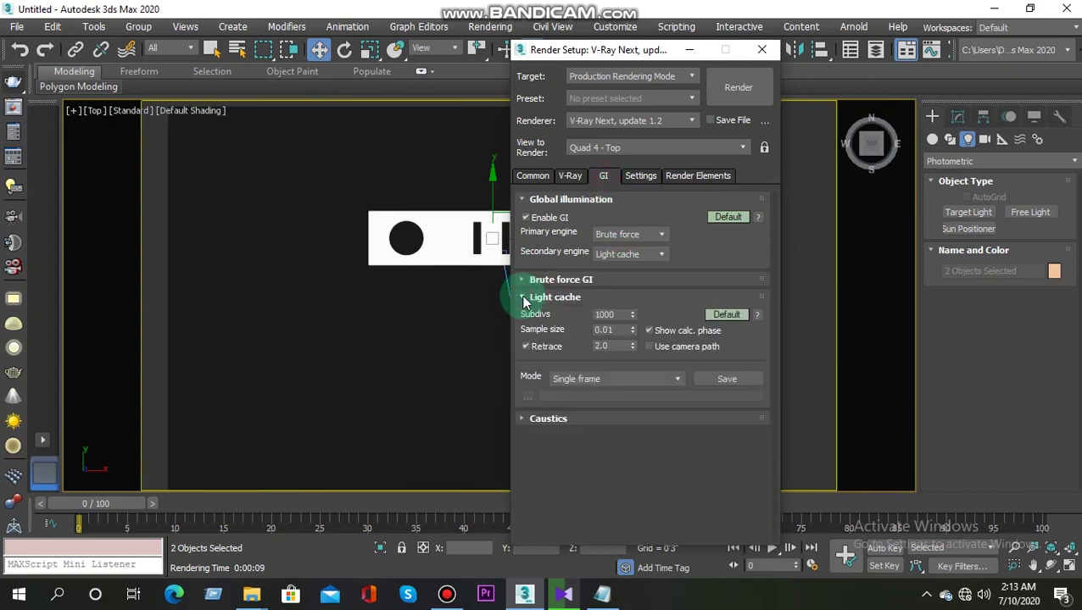
left_click(719, 218)
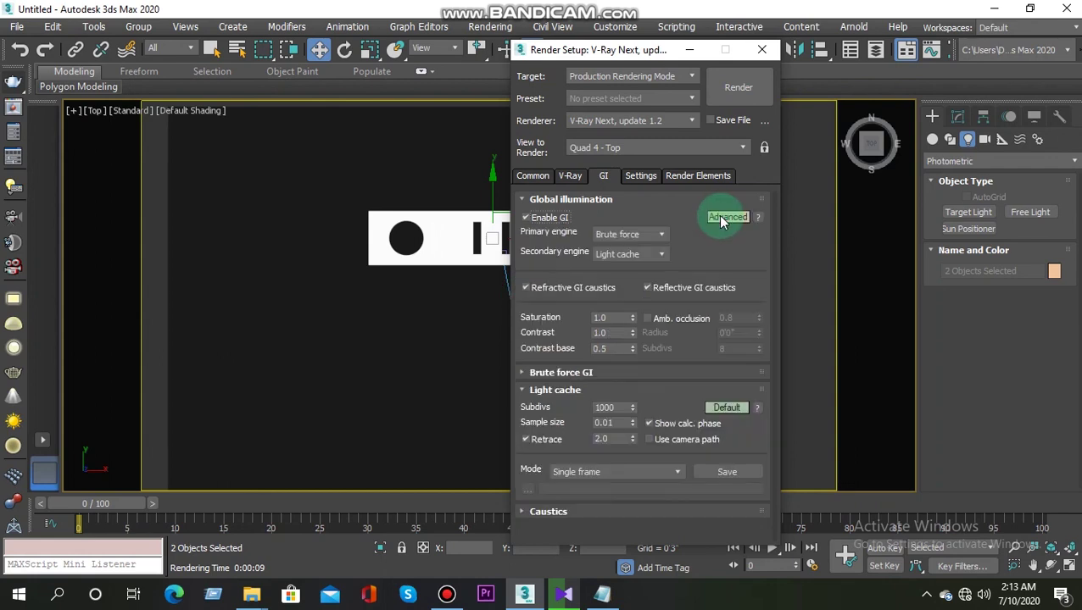
left_click(718, 217)
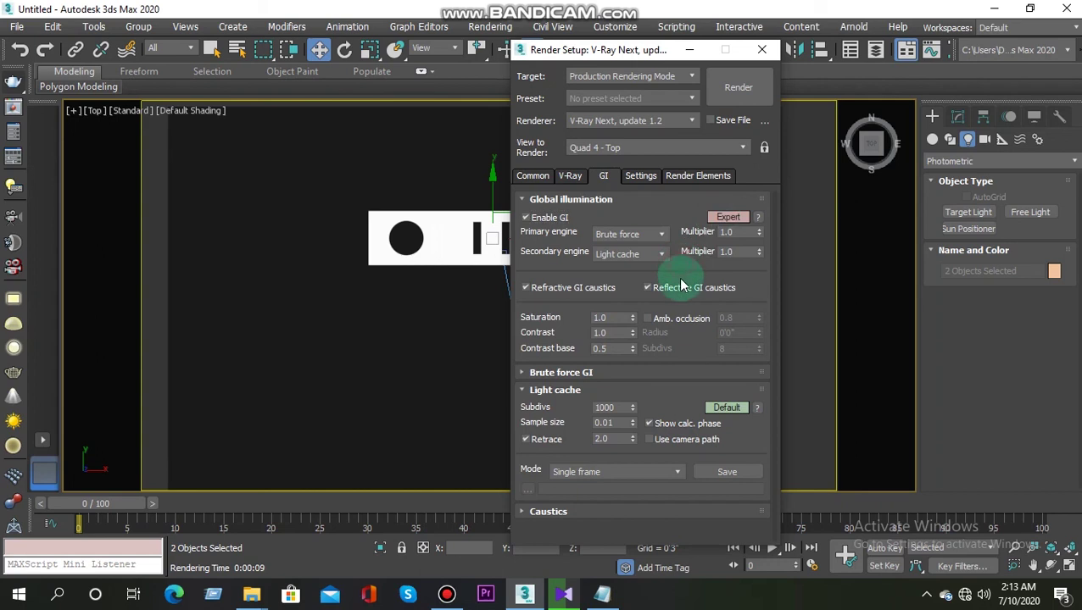
left_click(647, 318)
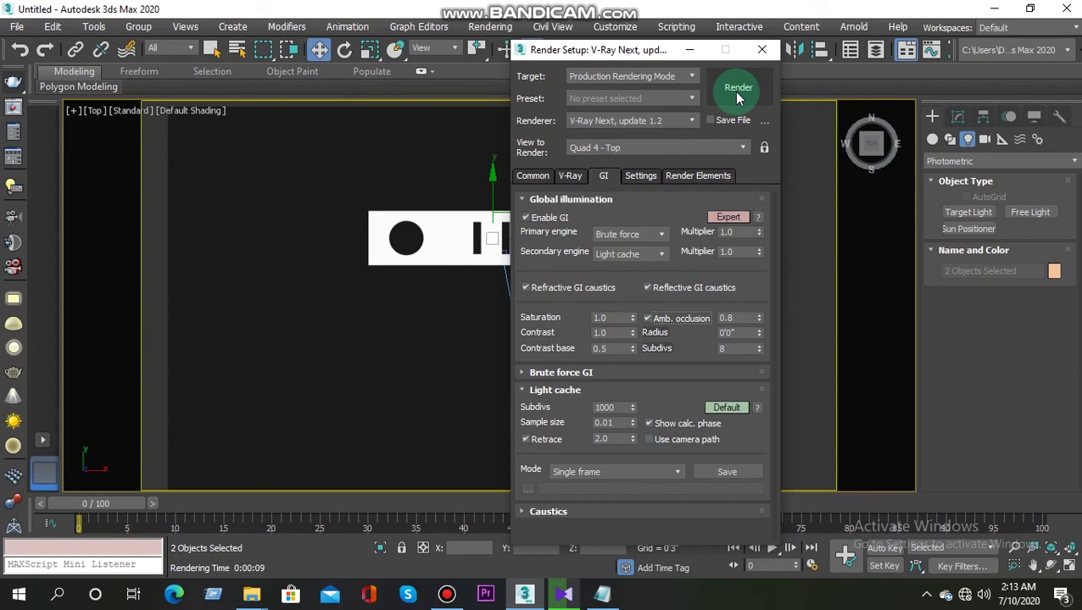
left_click(640, 175)
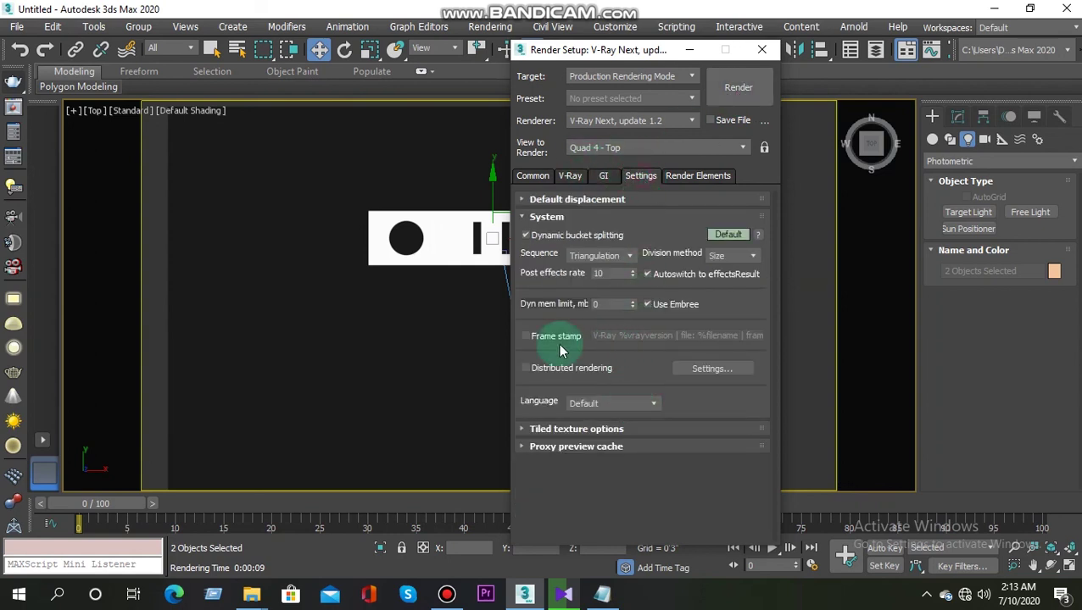
Step: Keep the language at Default and close distributed rendering without adding a render server
left_click(624, 410)
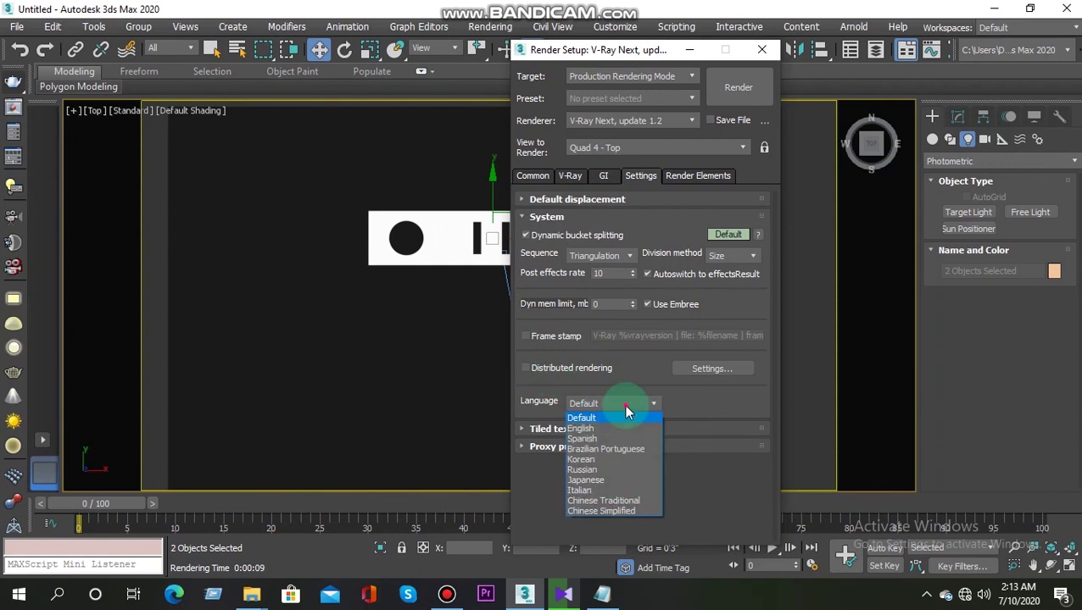
left_click(725, 370)
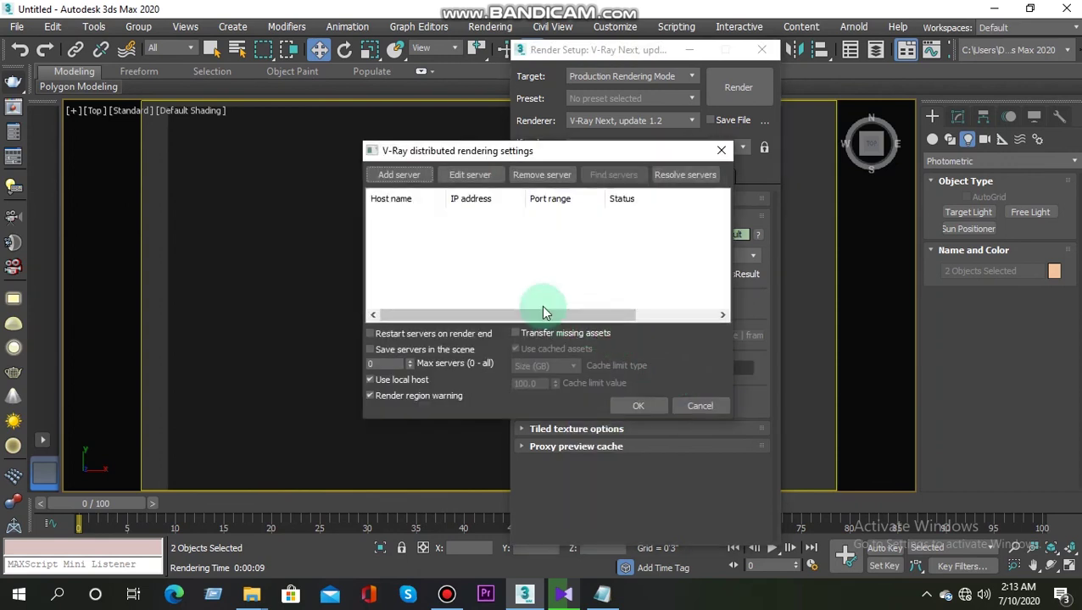
left_click(410, 174)
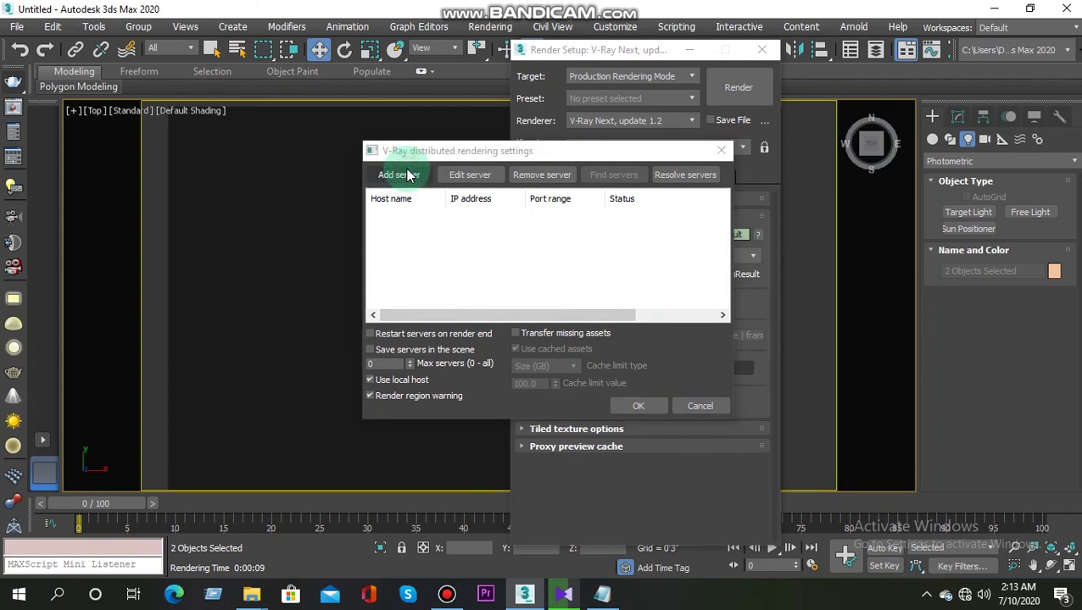
left_click(585, 323)
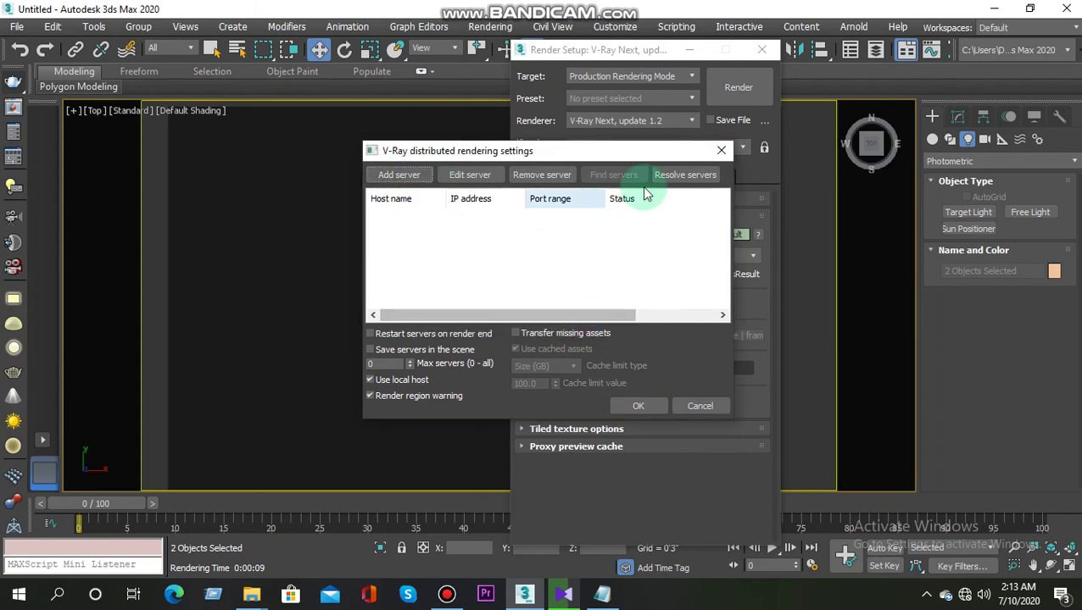
left_click(721, 150)
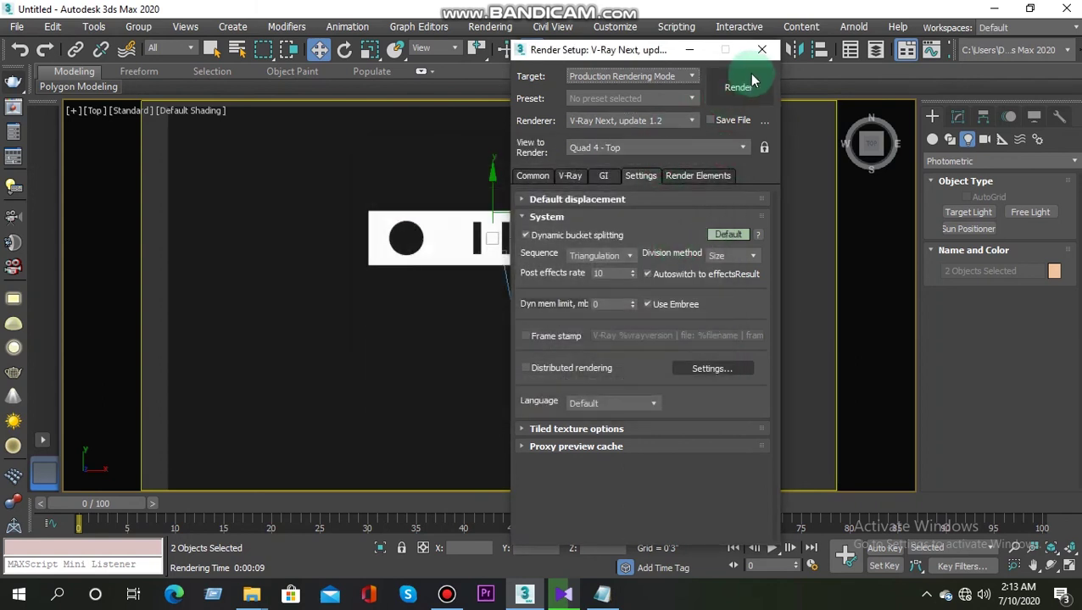
Step: Check the Common and V-Ray tabs, then close Render Setup with F10
left_click(536, 176)
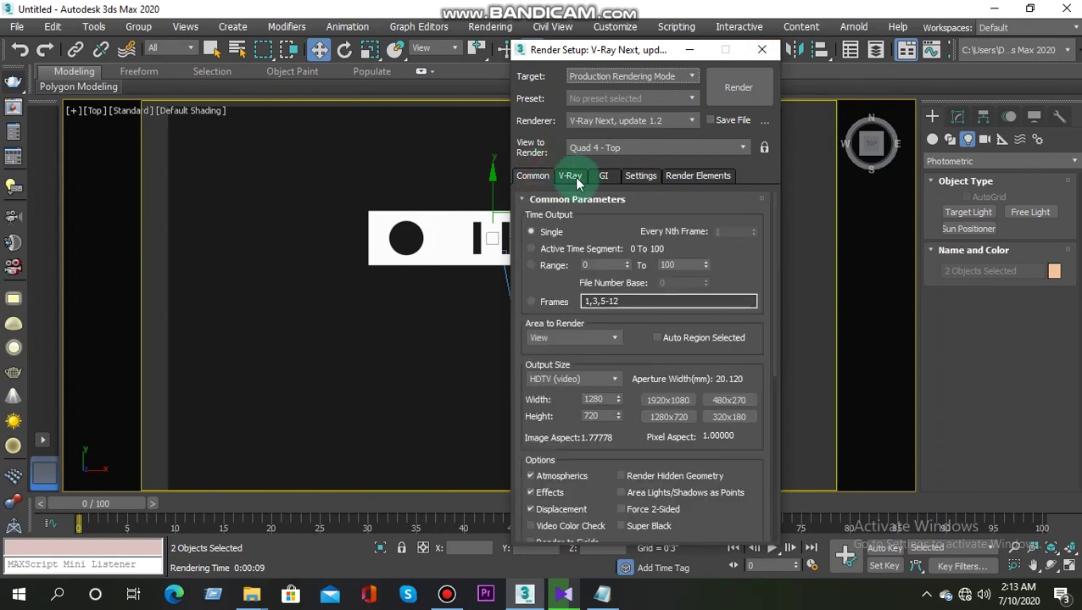
left_click(570, 175)
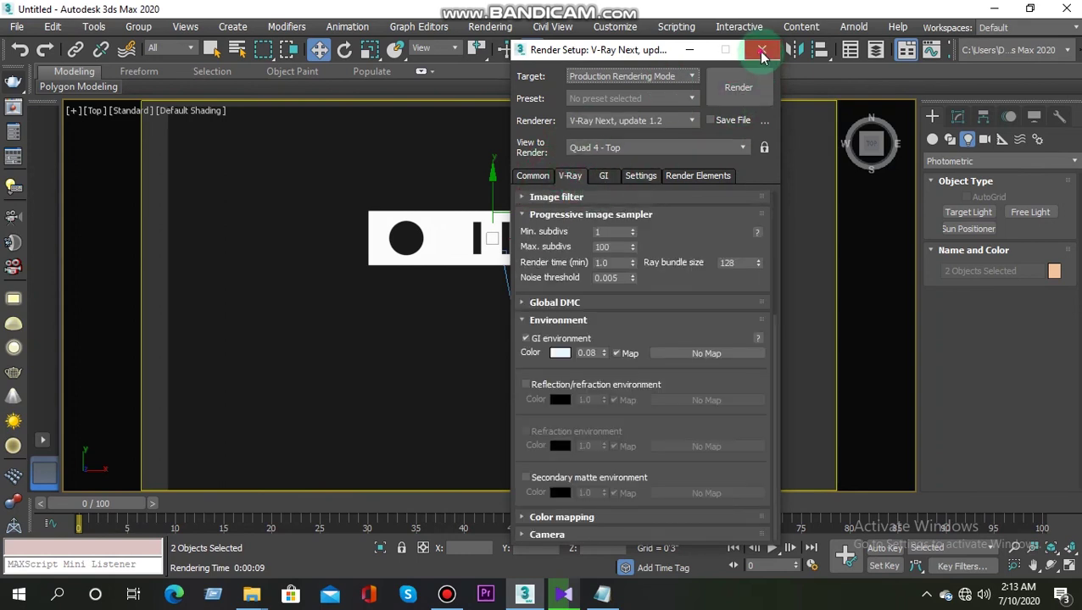
key("F10")
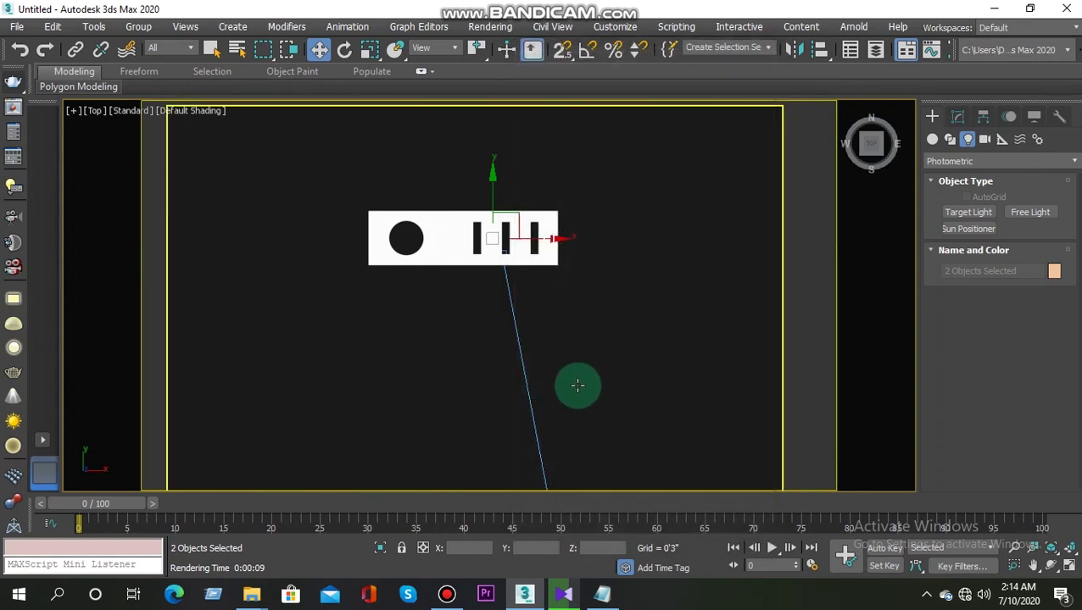
Step: Dolly Camera001 to reframe the slab and the two posts
key("c")
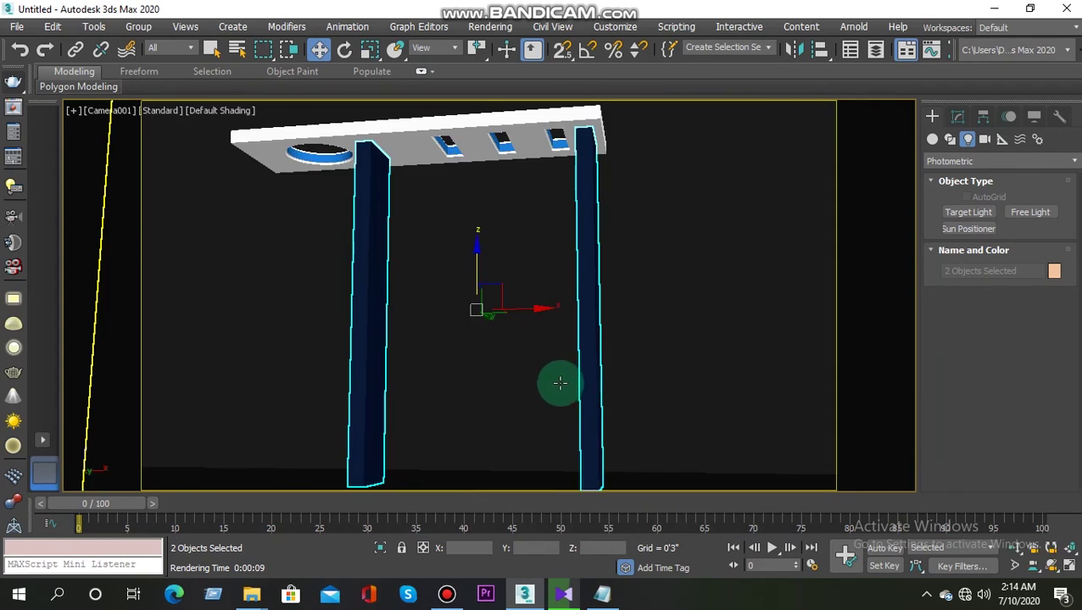
left_click(1013, 547)
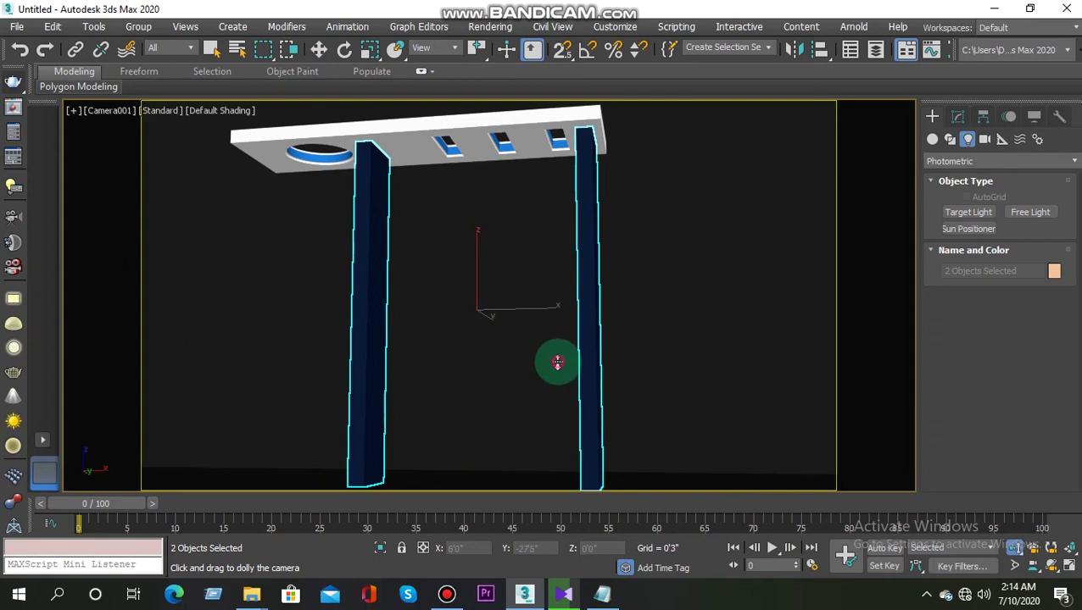
left_click_drag(564, 371, 557, 366)
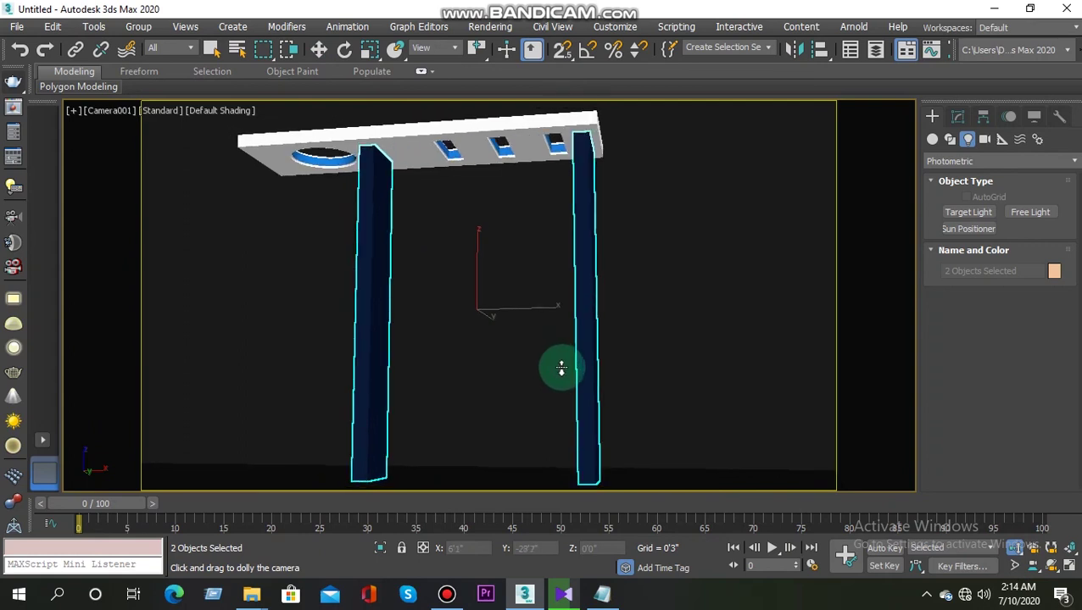
left_click_drag(561, 366, 552, 374)
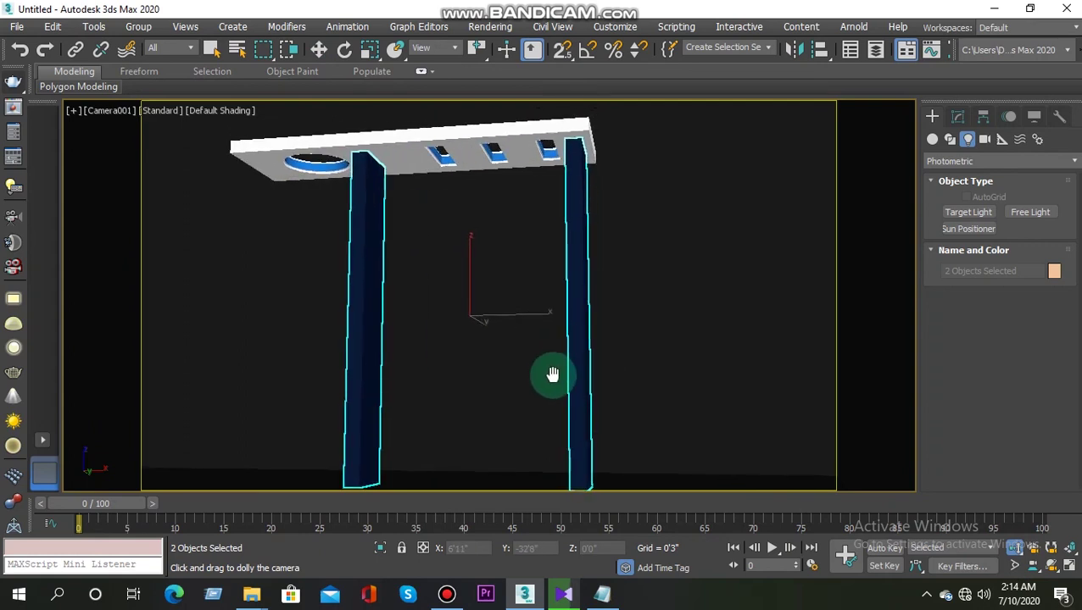
left_click_drag(551, 375, 529, 373)
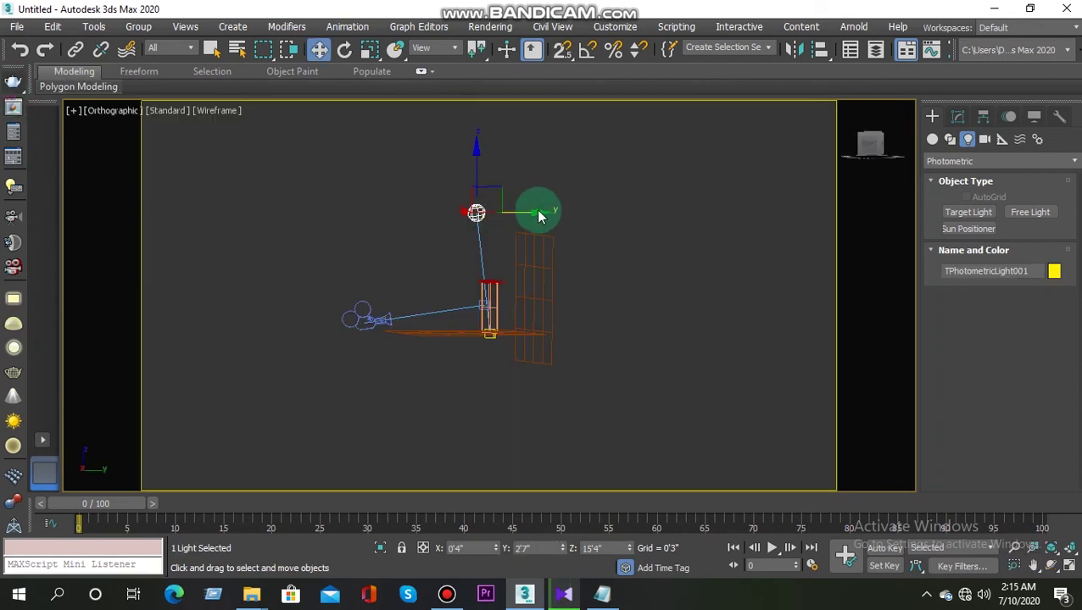
Step: Move the photometric light in the orthographic view, then select Camera001
left_click_drag(536, 213, 521, 274)
middle_click_drag(521, 274, 395, 373)
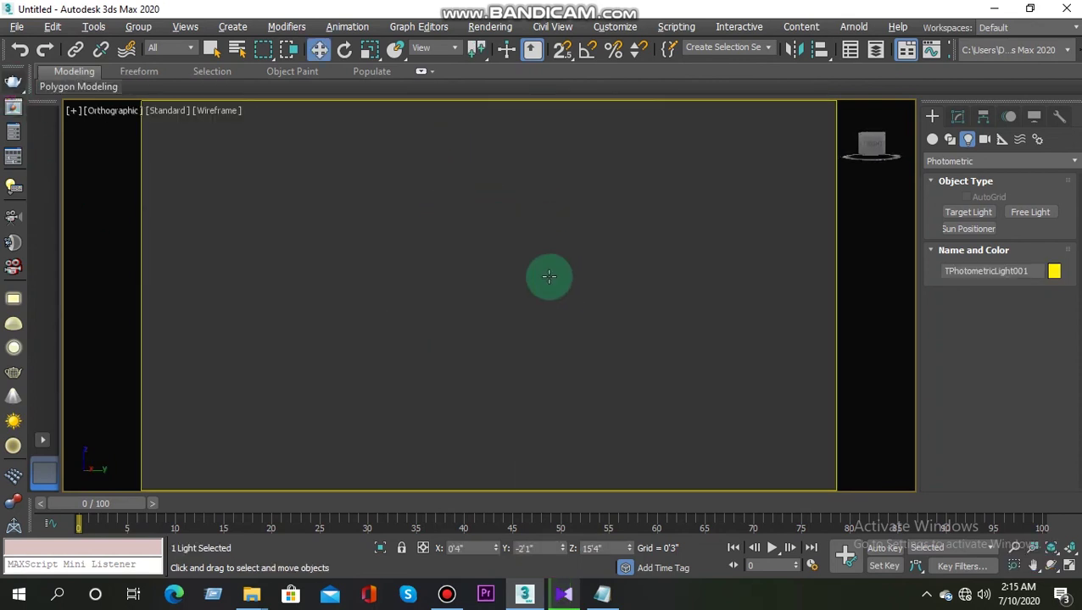
left_click(362, 392)
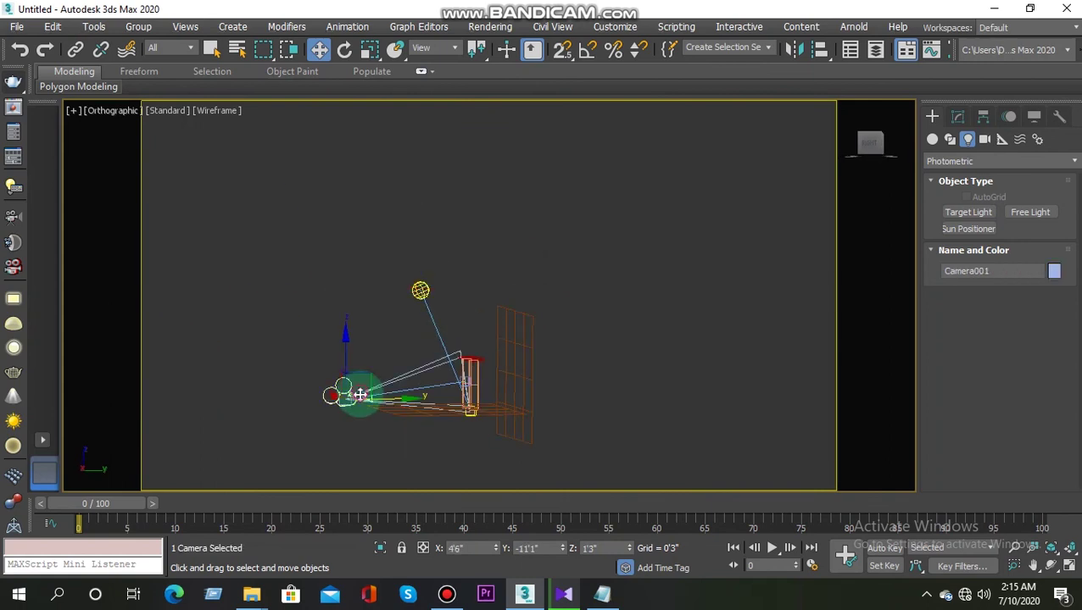
Step: Render Camera001's view with V-Ray at a 480x270 output size
key("c")
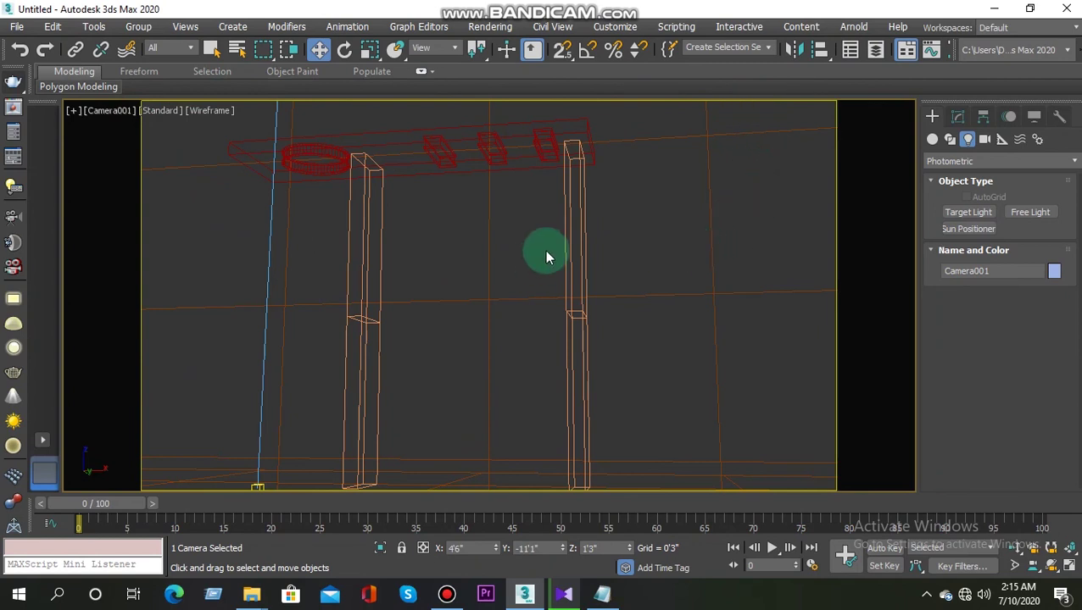
key("F10")
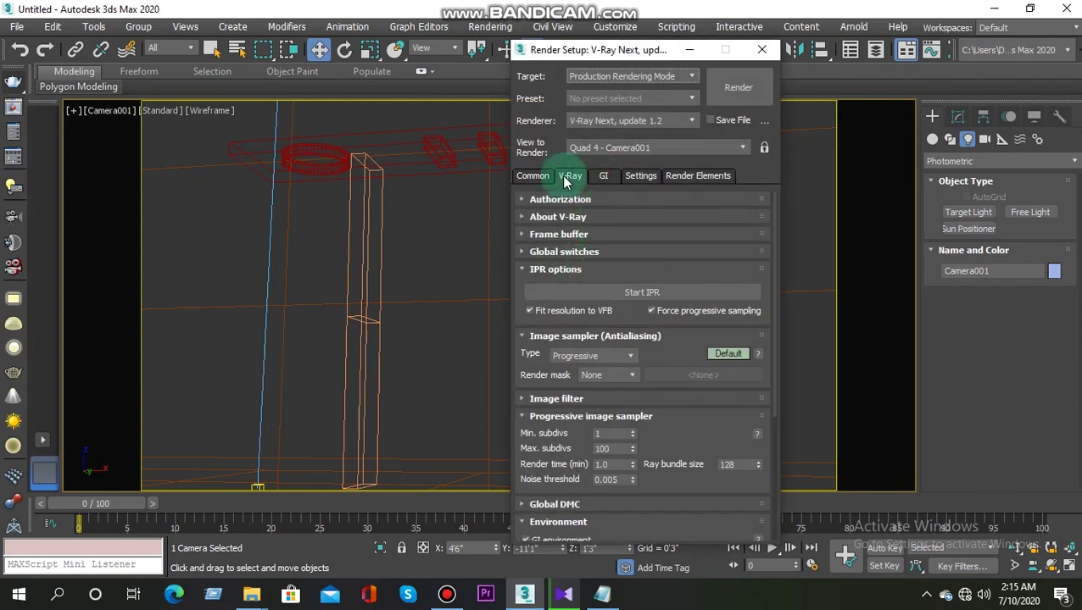
left_click(531, 175)
left_click(723, 402)
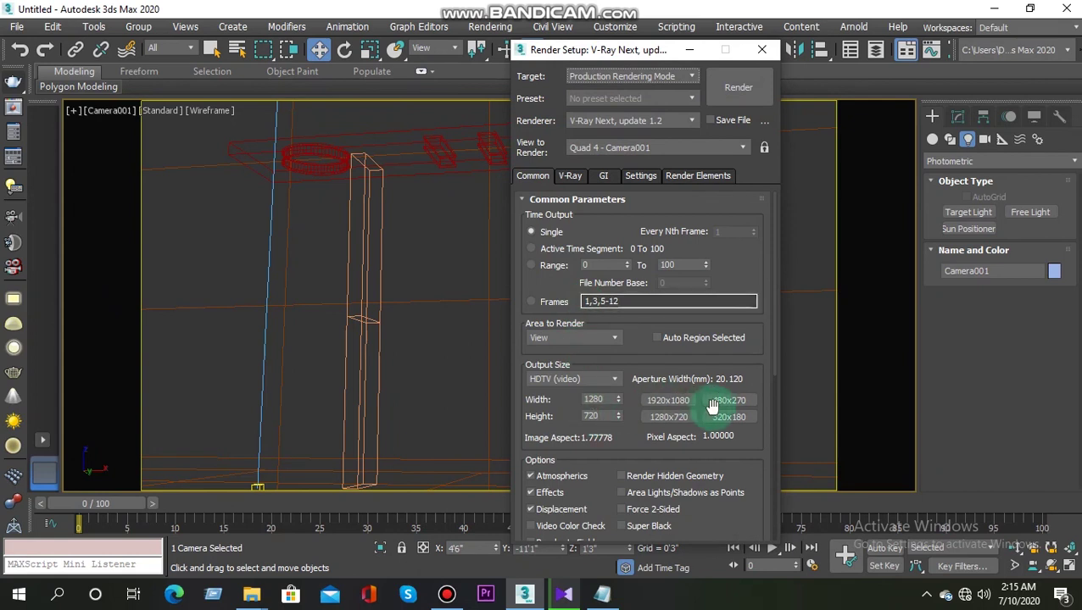
left_click(738, 87)
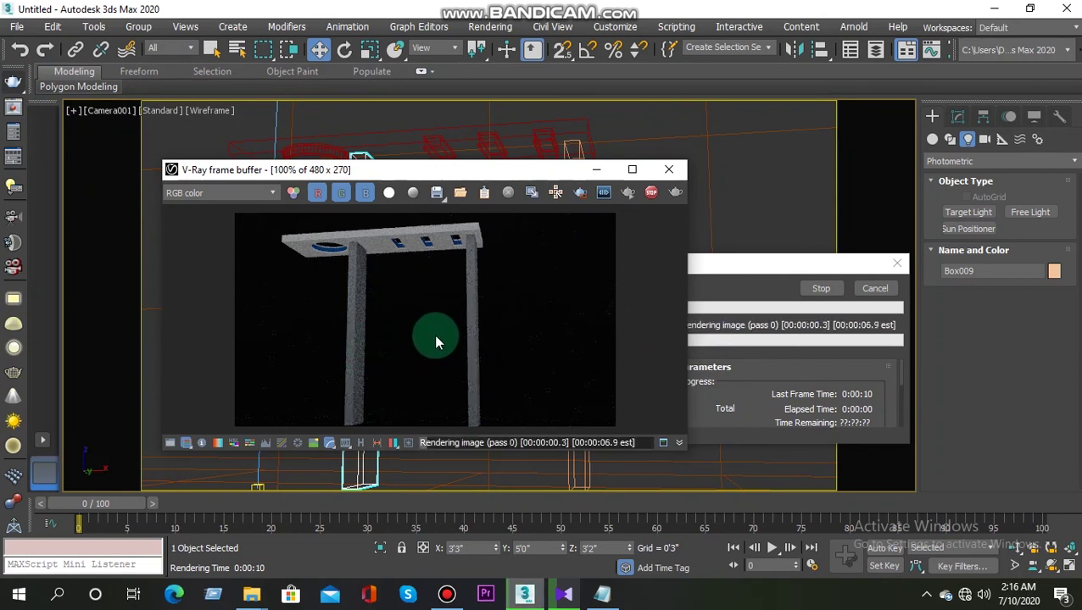
Step: Let the V-Ray render run while briefly showing and hiding the screen recorder window
scroll(434, 335, "down", 1)
scroll(434, 335, "up", 1)
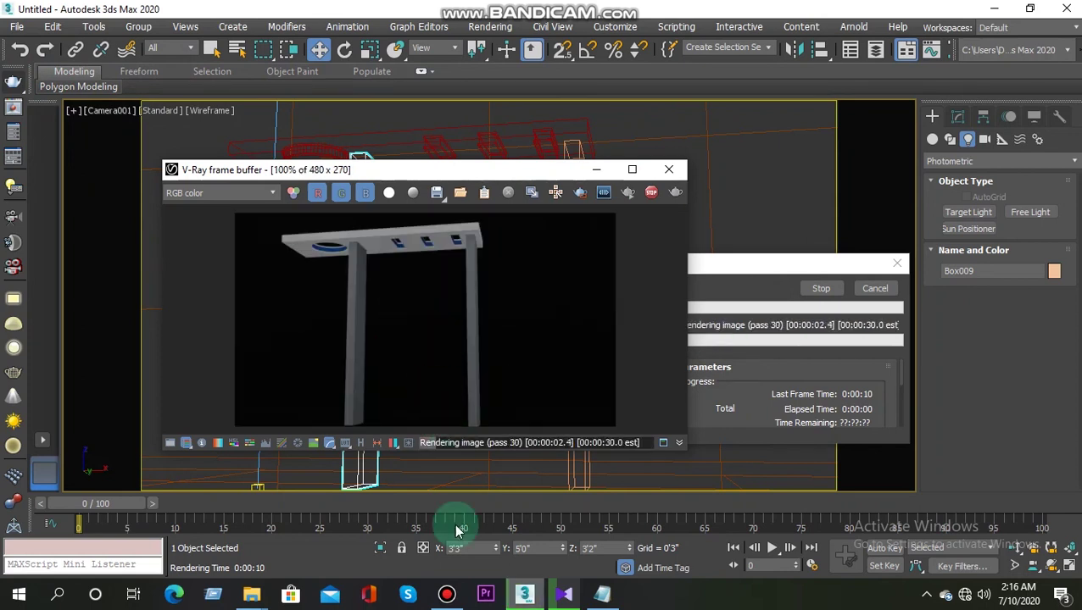
left_click(456, 599)
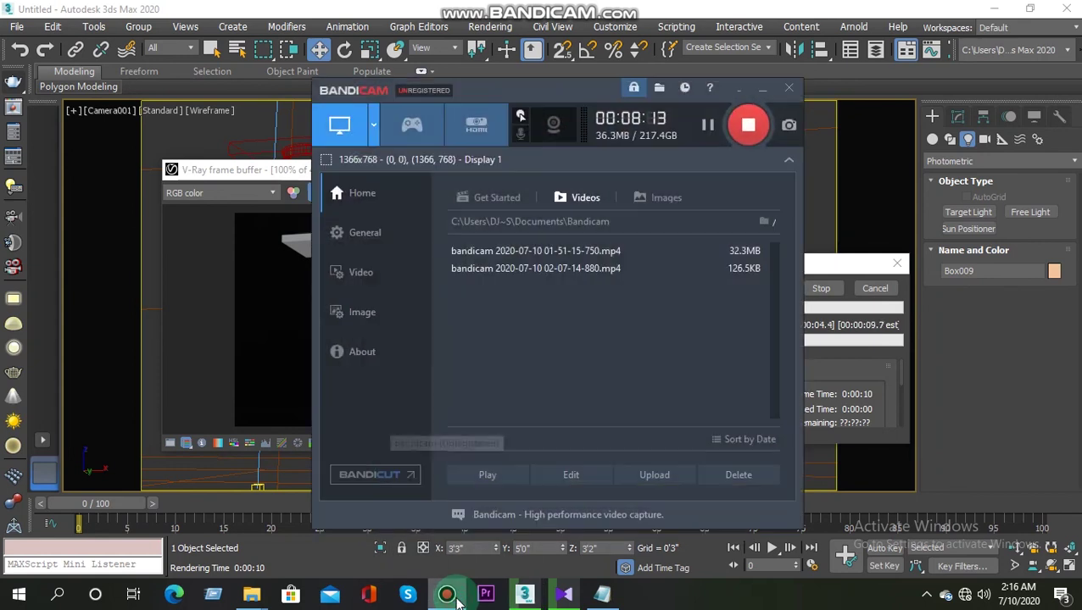
left_click(456, 598)
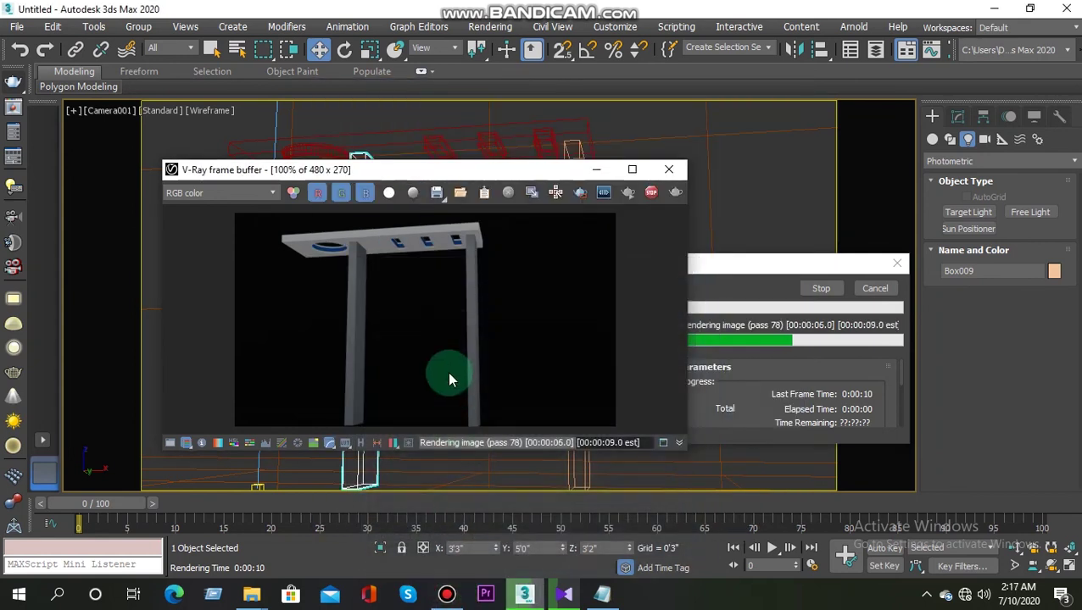
Step: Maximize the finished 480x270 render to inspect it, then restore the frame buffer and bring up the notes
left_click(632, 169)
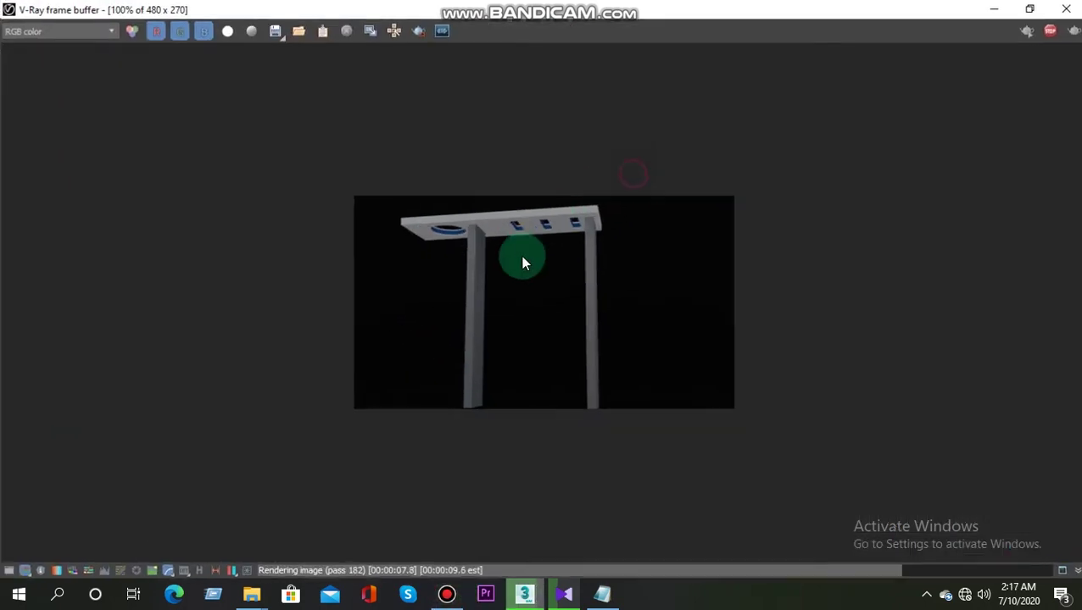
scroll(494, 320, "up", 2)
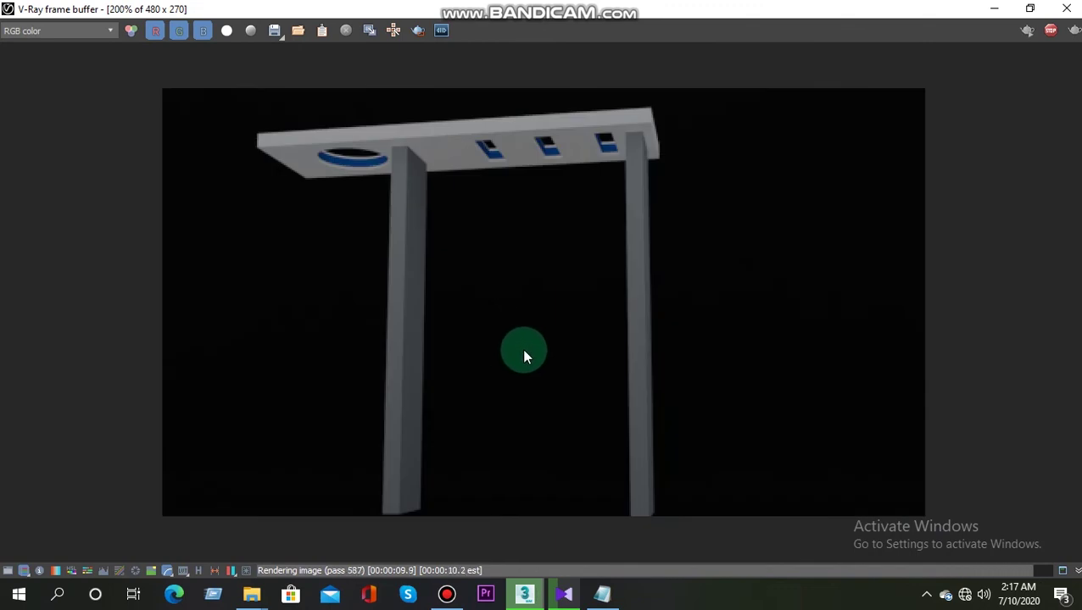
scroll(519, 365, "down", 2)
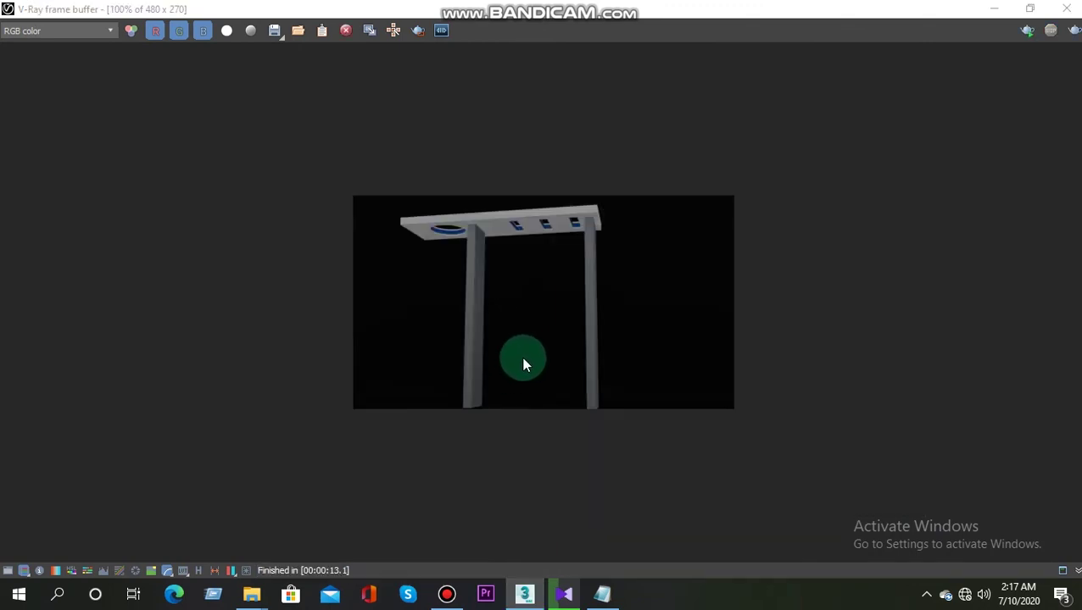
scroll(523, 365, "up", 2)
scroll(526, 366, "down", 2)
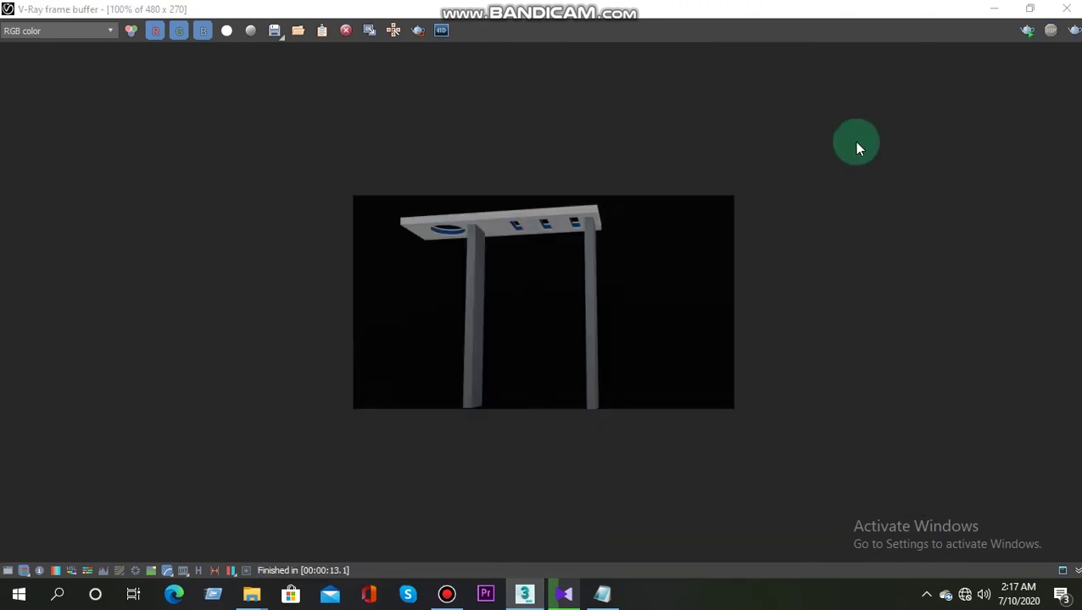
left_click(1029, 9)
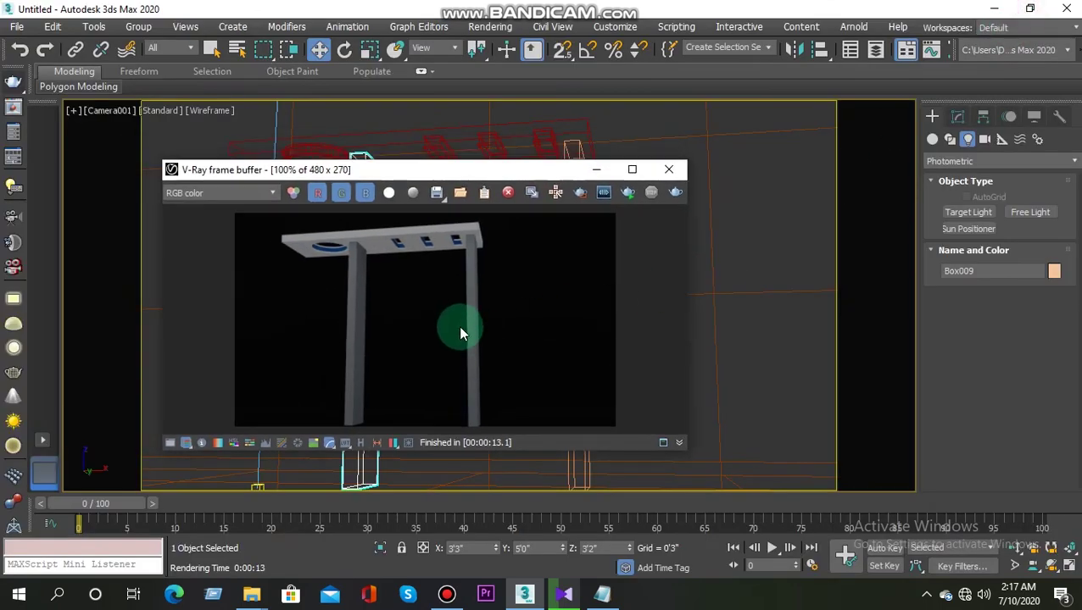
left_click(602, 593)
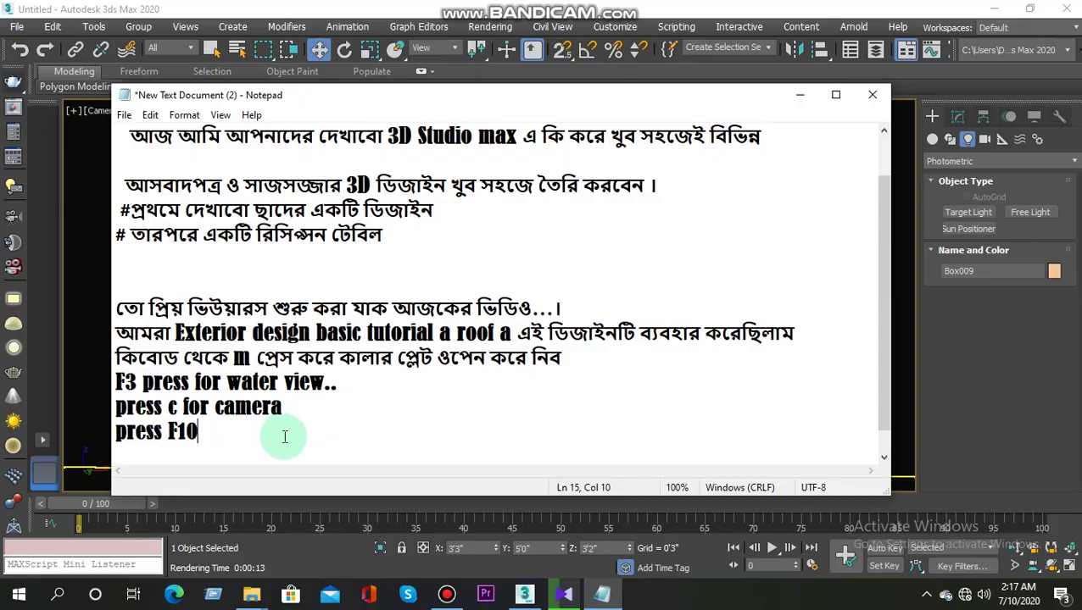